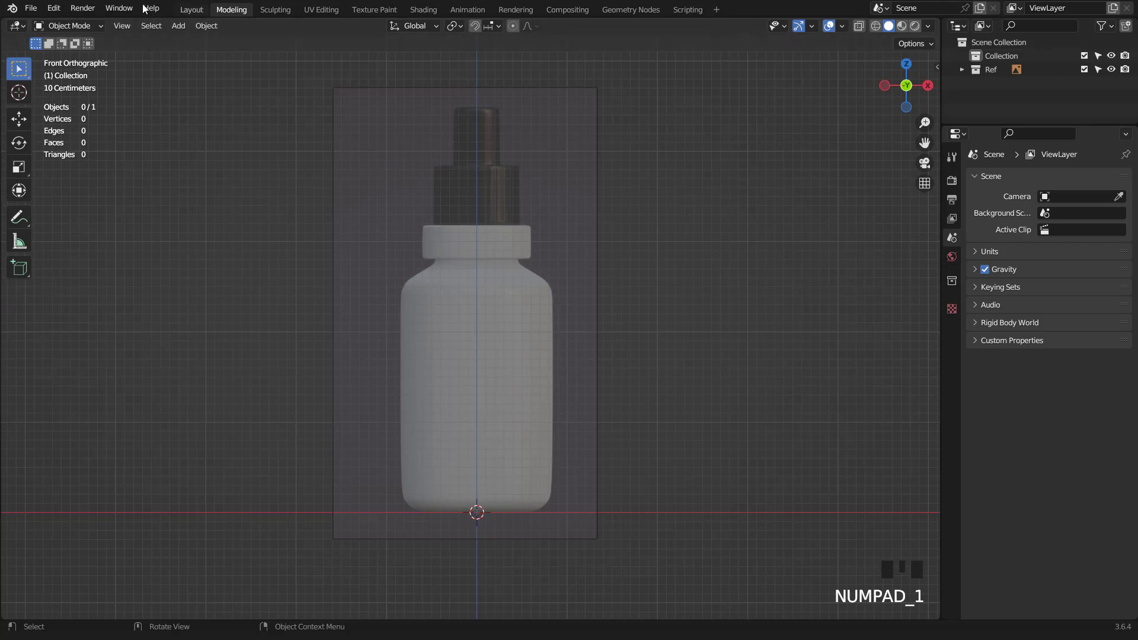
# Add a plane mesh and merge all its vertices into a single vertex at its centre.
pyautogui.click(180, 28)
pyautogui.moveTo(183, 41)
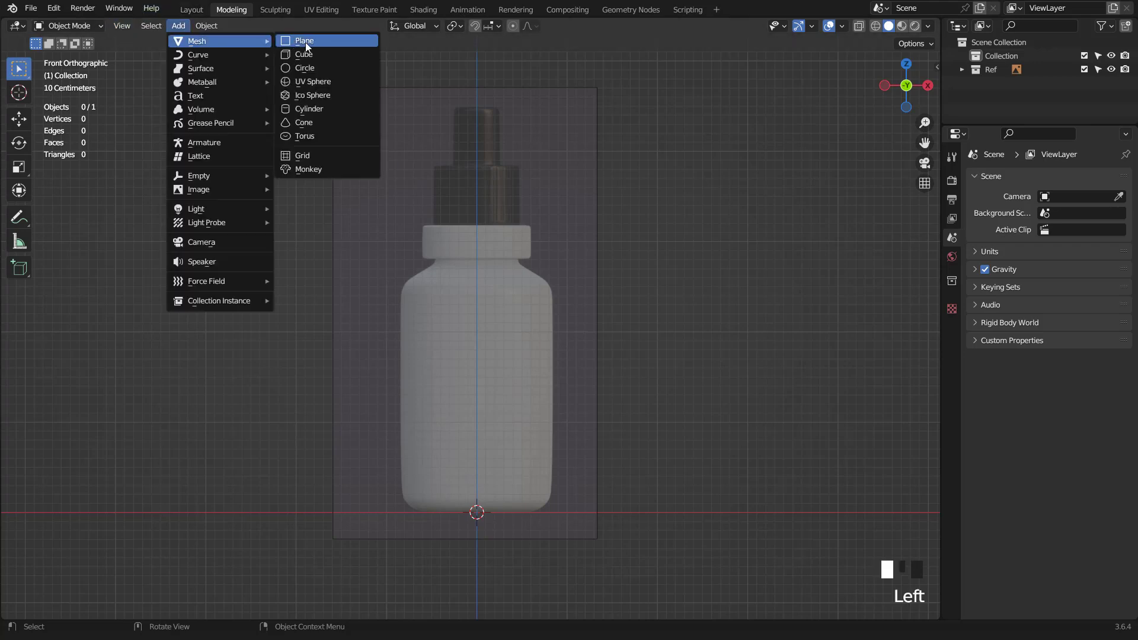
pyautogui.click(304, 41)
pyautogui.press('Tab')
pyautogui.scroll(1, 547, 402)
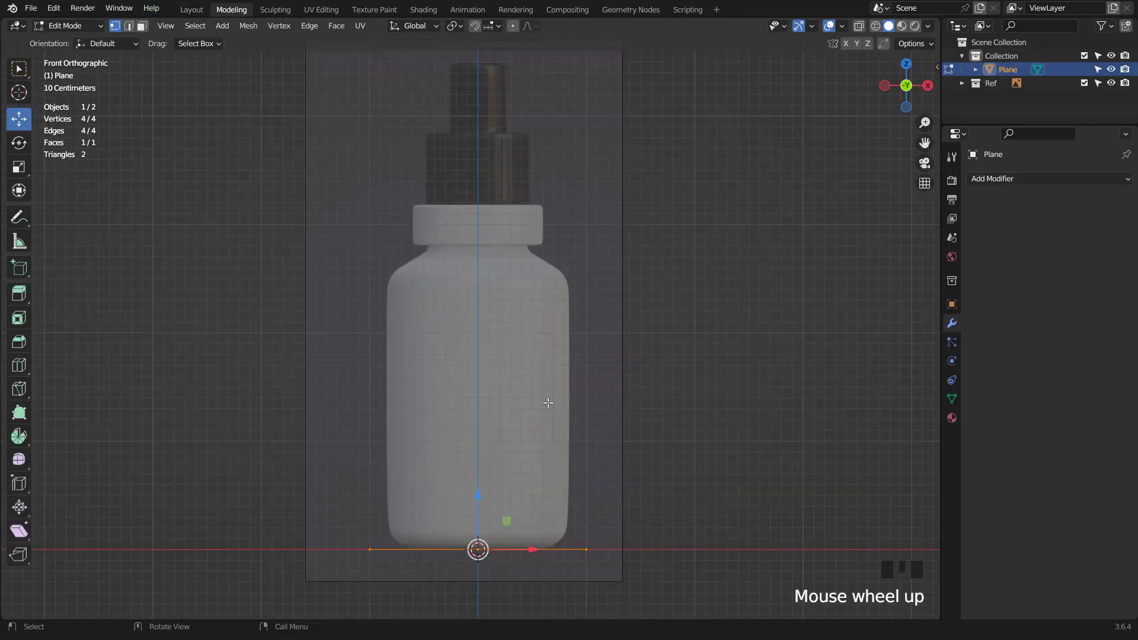
pyautogui.press('m')
pyautogui.click(548, 403)
# Add a Screw modifier to the single-vertex plane object.
pyautogui.keyDown('shift'); pyautogui.moveTo(545, 406); pyautogui.dragTo(528, 335, button='middle'); pyautogui.keyUp('shift')
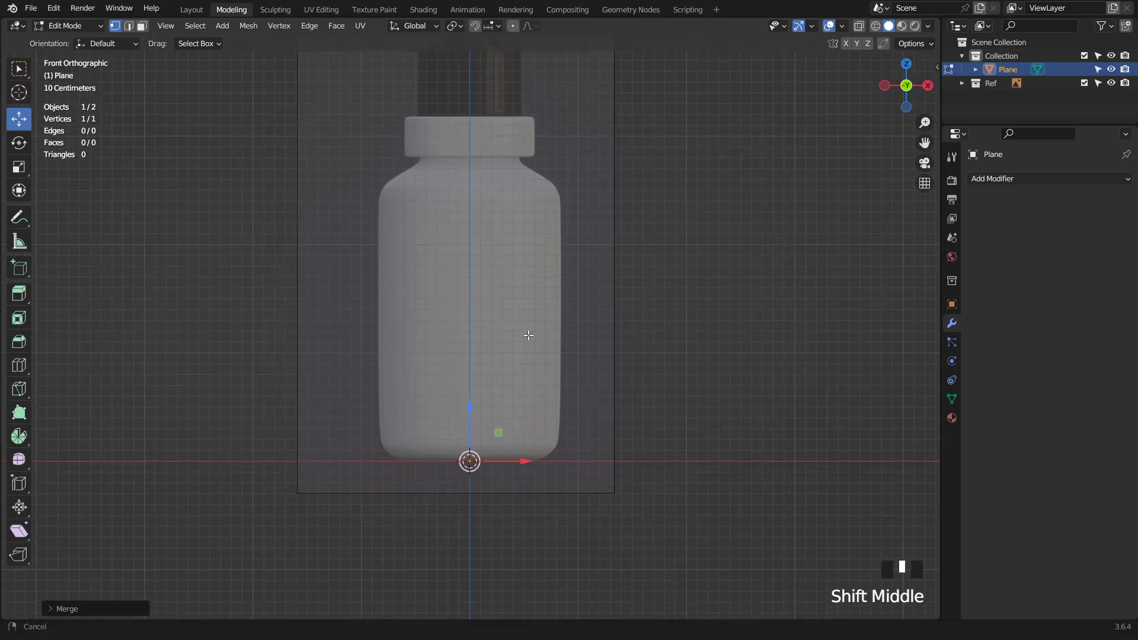
pyautogui.scroll(4, 524, 329)
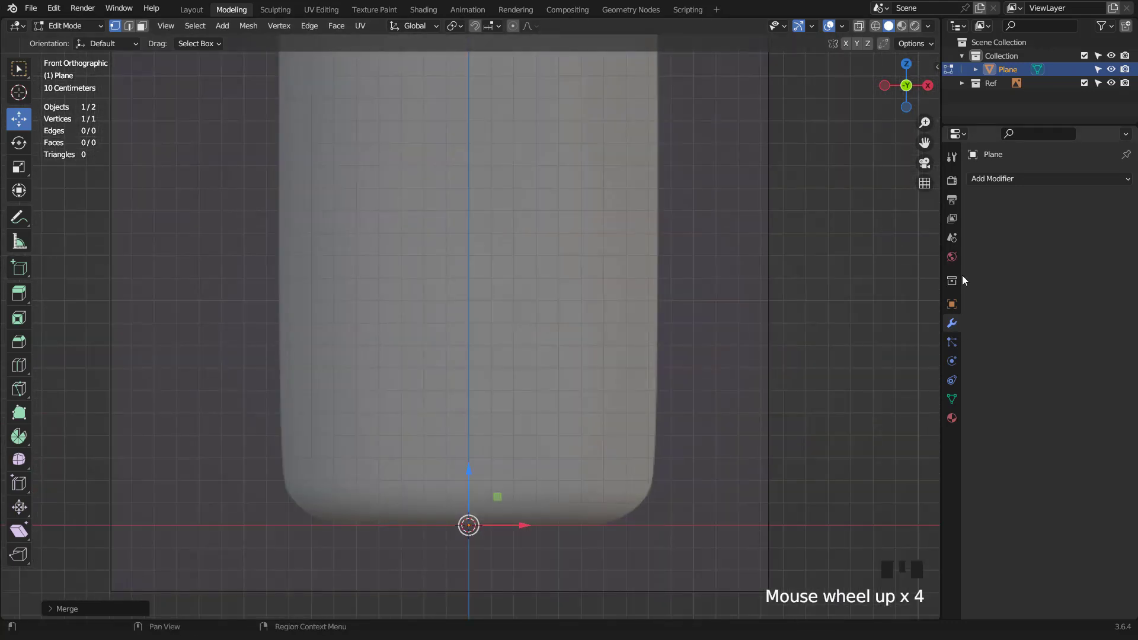
pyautogui.click(987, 180)
pyautogui.click(867, 368)
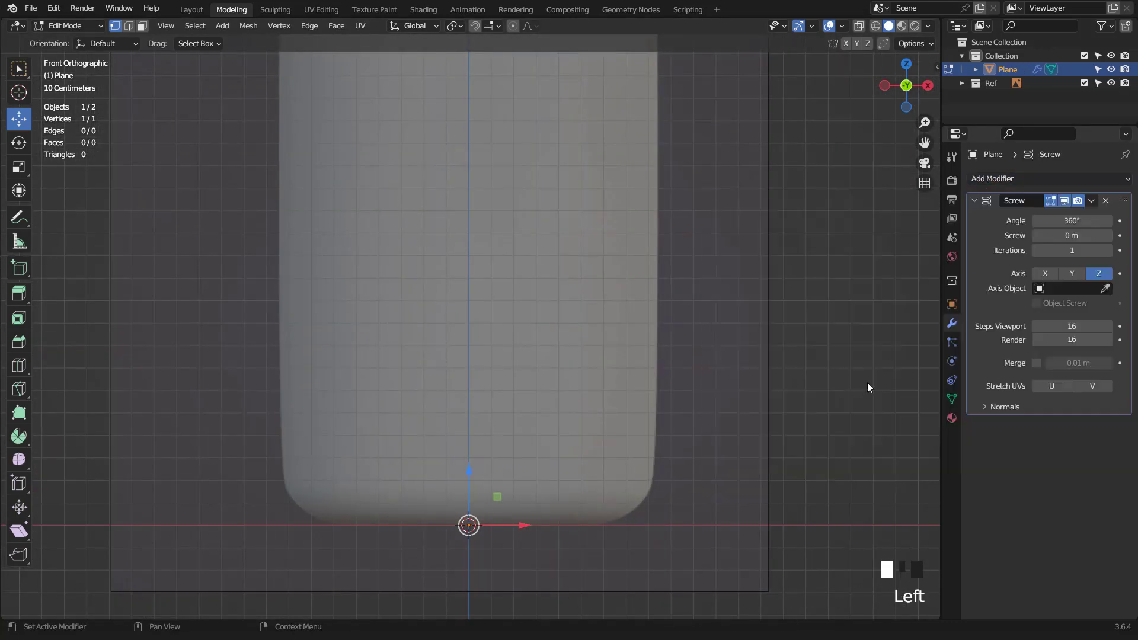
# Extrude the centre vertex along X to where the bottle's rounded bottom corner begins.
pyautogui.scroll(2, 618, 439)
pyautogui.keyDown('shift'); pyautogui.moveTo(562, 413); pyautogui.dragTo(553, 330, button='middle'); pyautogui.keyUp('shift')
pyautogui.scroll(2, 556, 333)
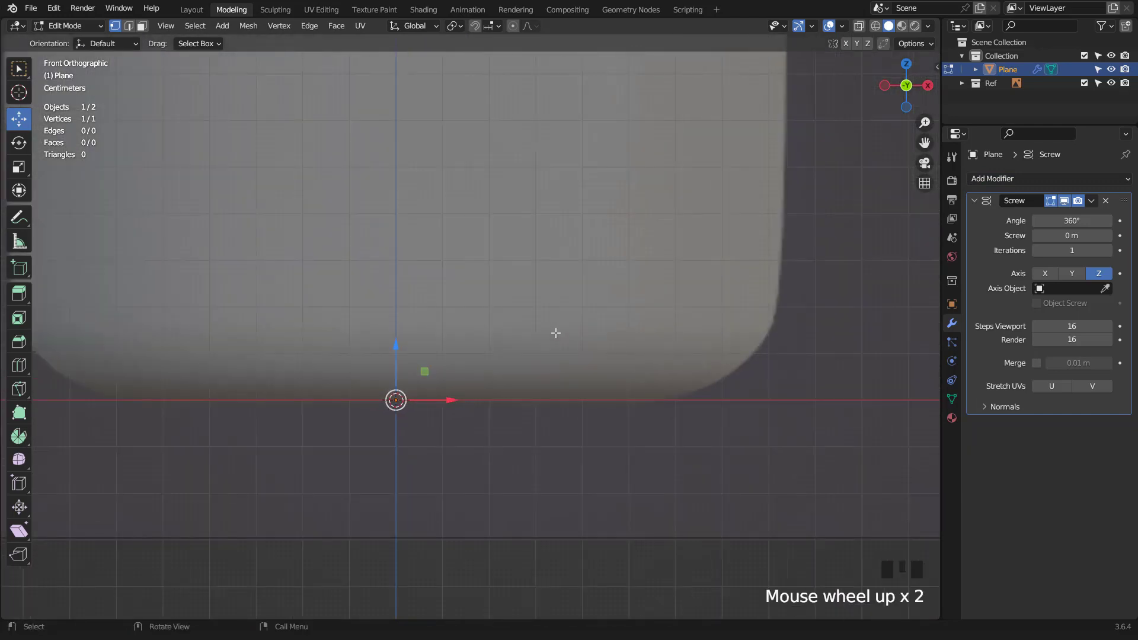
pyautogui.press('e')
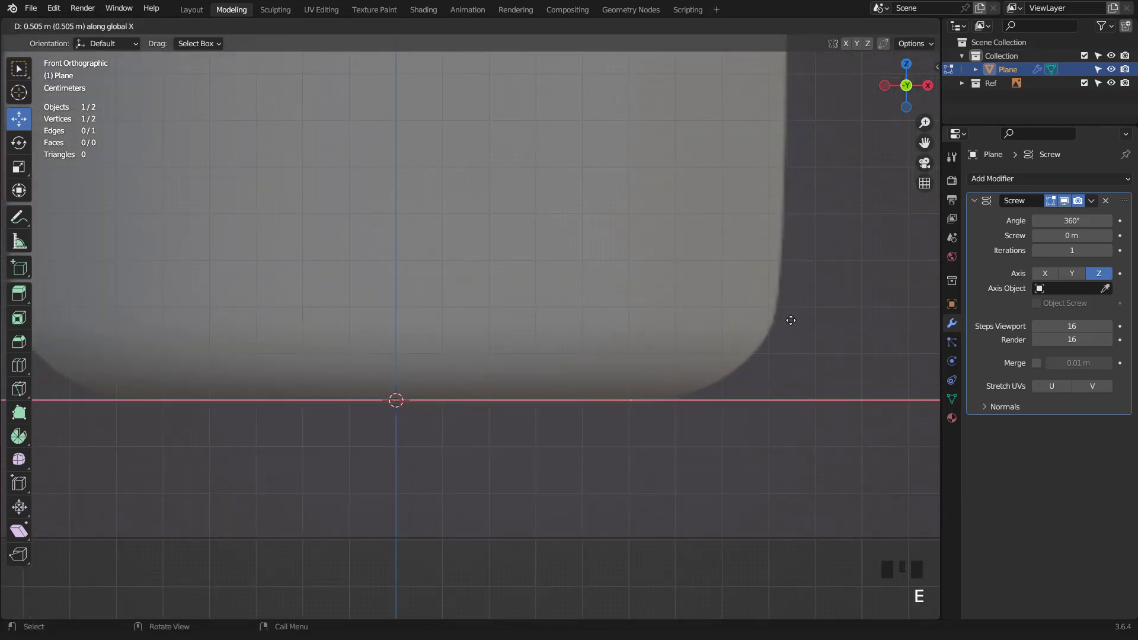
pyautogui.click(795, 329)
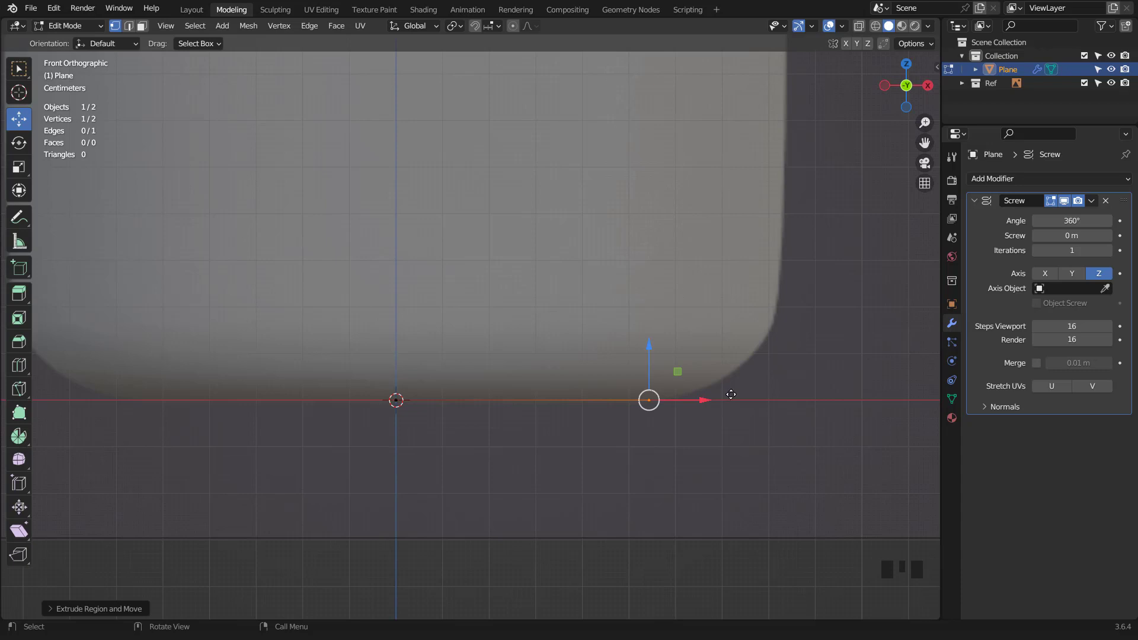
# Extrude six successive vertices around the bottle's rounded bottom corner, following the reference outline up to the straight side.
pyautogui.press('e')
pyautogui.click(765, 389)
pyautogui.press('e')
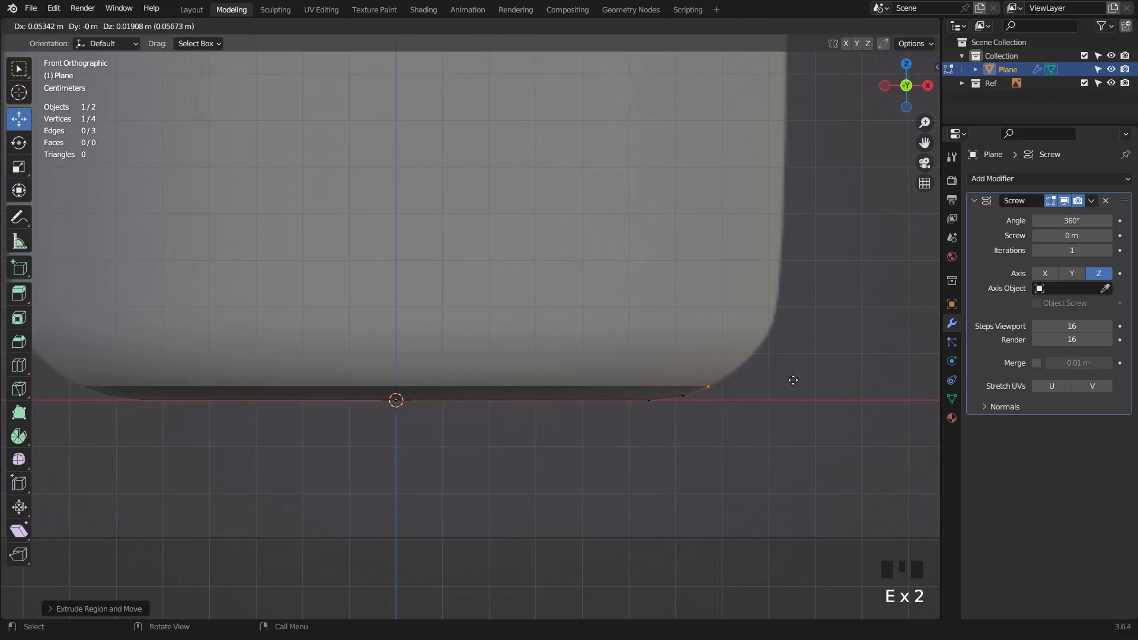
pyautogui.click(796, 378)
pyautogui.press('e')
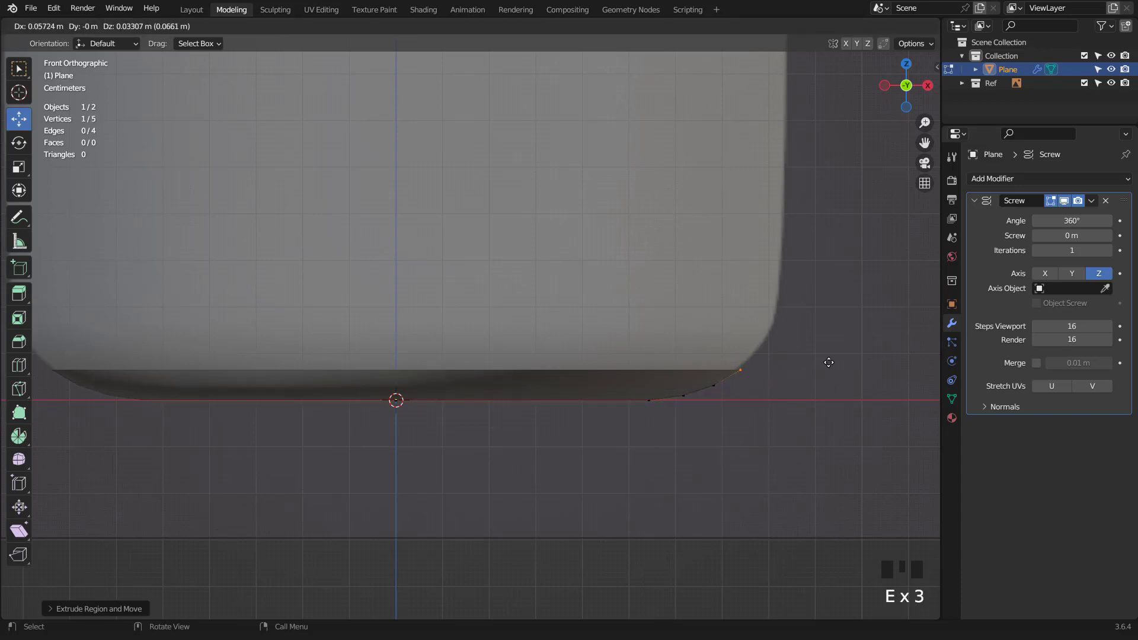
pyautogui.click(828, 362)
pyautogui.press('e')
pyautogui.click(857, 335)
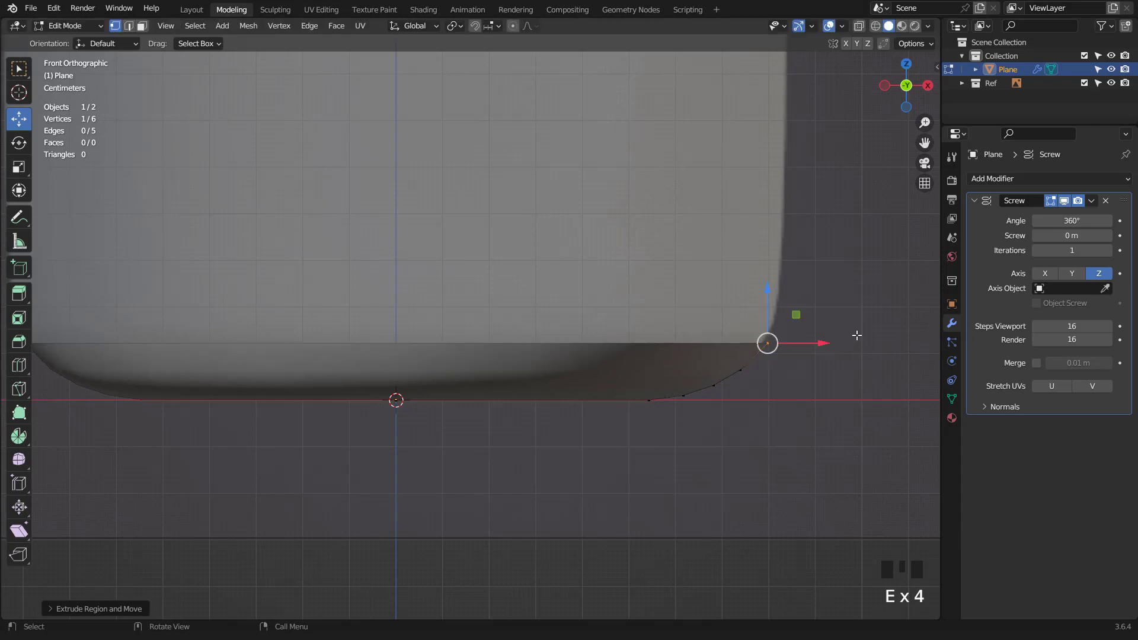
pyautogui.press('e')
pyautogui.click(863, 315)
pyautogui.press('e')
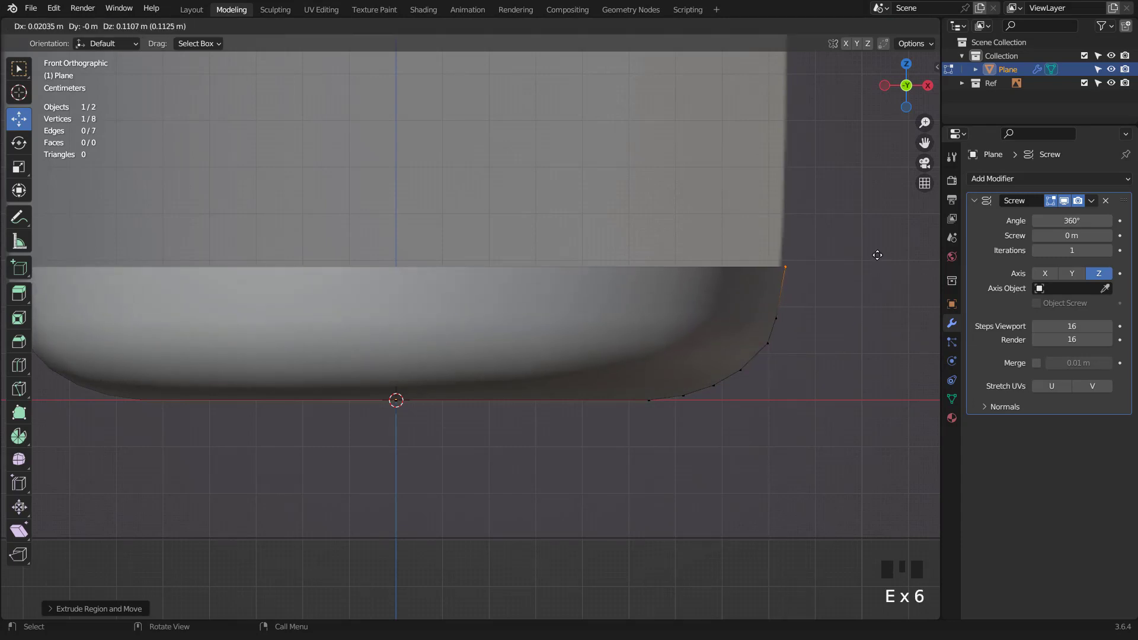
pyautogui.click(877, 255)
# Extrude the end vertex straight up along Z to where the bottle's shoulder curve starts.
pyautogui.scroll(-6, 792, 320)
pyautogui.keyDown('shift'); pyautogui.moveTo(744, 297); pyautogui.dragTo(602, 432, button='middle'); pyautogui.keyUp('shift')
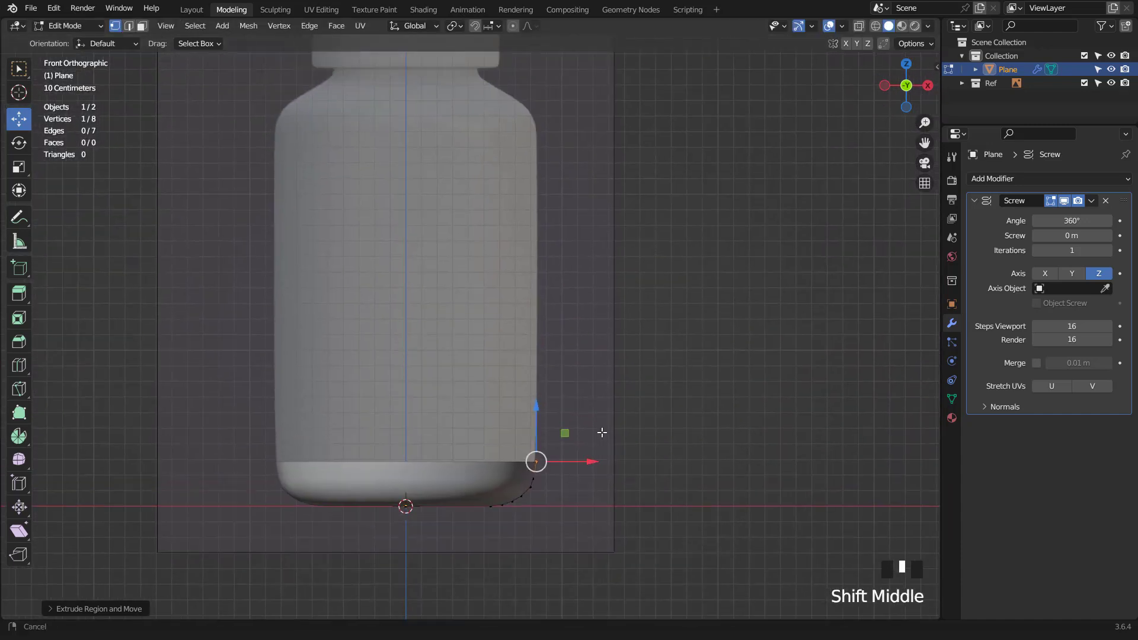
pyautogui.scroll(2, 614, 437)
pyautogui.press('e')
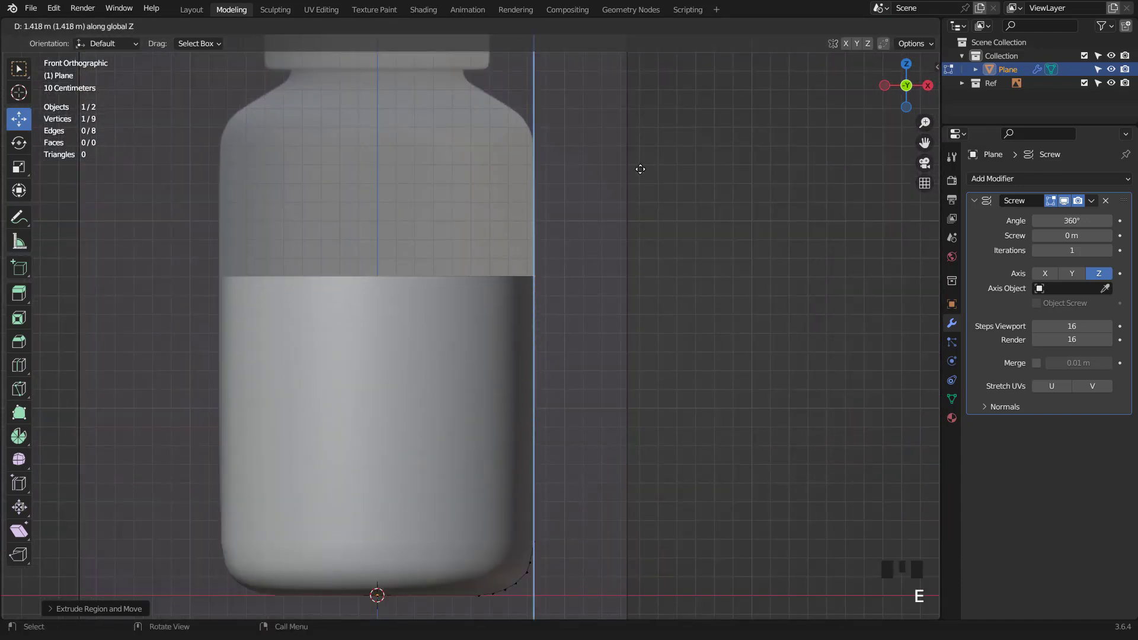
pyautogui.click(631, 98)
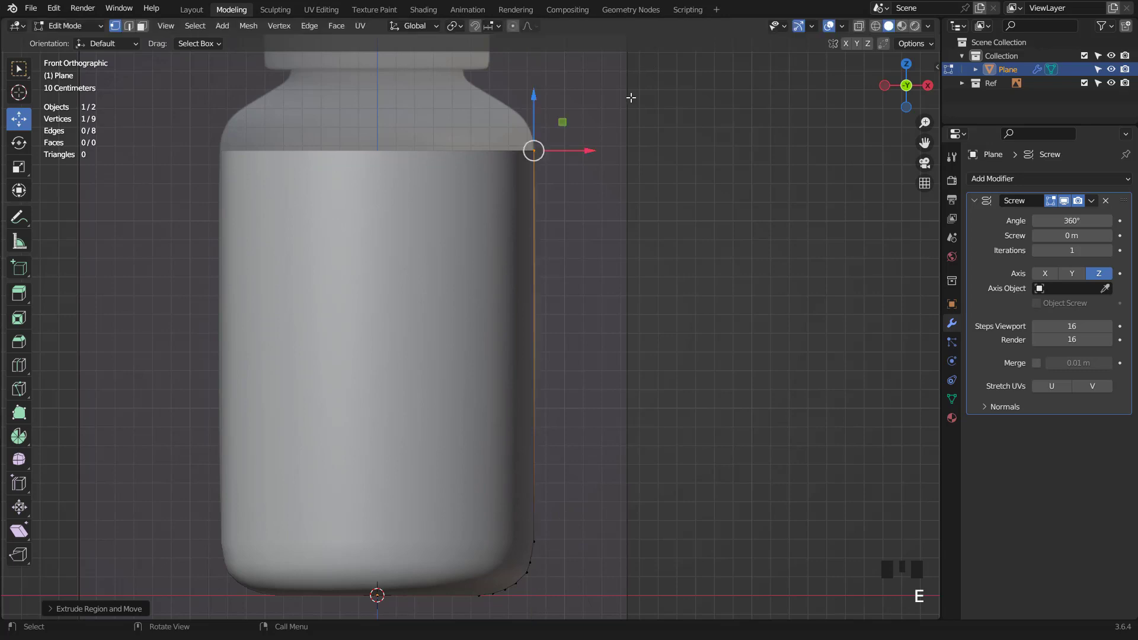
# Extrude five successive vertices along the curved shoulder of the bottle, up to the start of its straight slope.
pyautogui.scroll(2, 602, 206)
pyautogui.keyDown('shift'); pyautogui.moveTo(587, 318); pyautogui.dragTo(587, 383, button='middle'); pyautogui.keyUp('shift')
pyautogui.scroll(1, 606, 364)
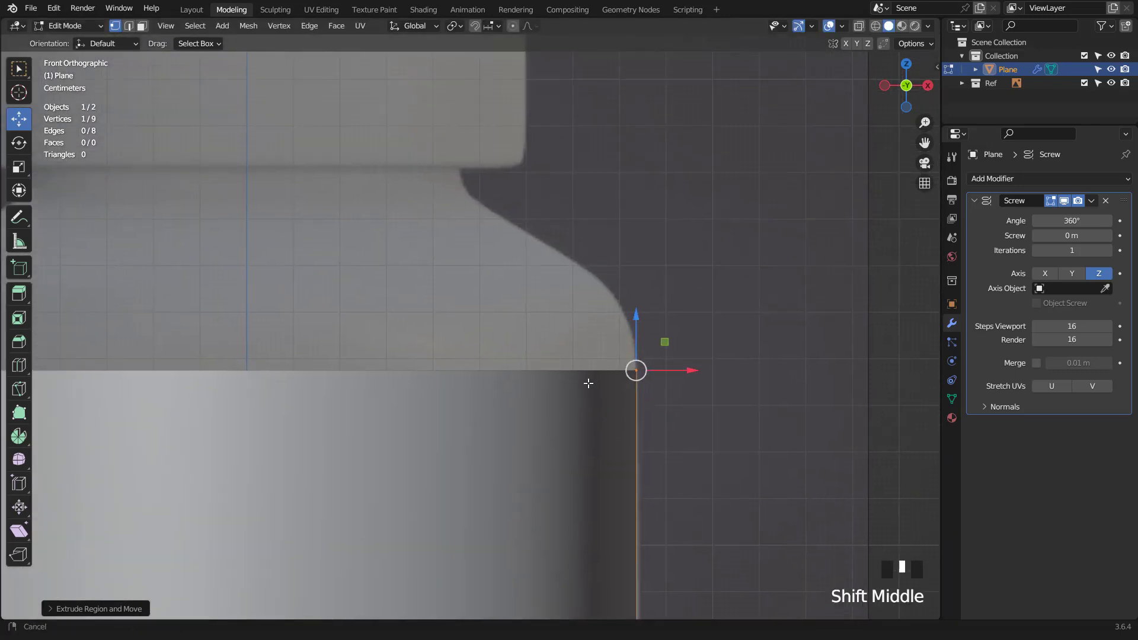
pyautogui.scroll(2, 703, 393)
pyautogui.press('e')
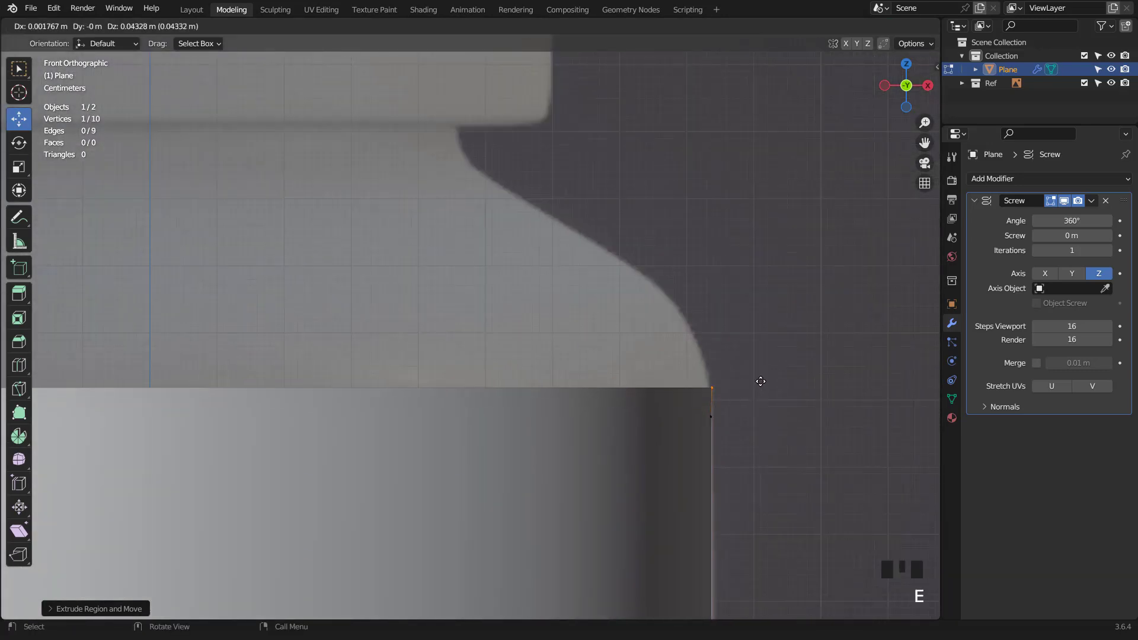
pyautogui.click(758, 375)
pyautogui.press('e')
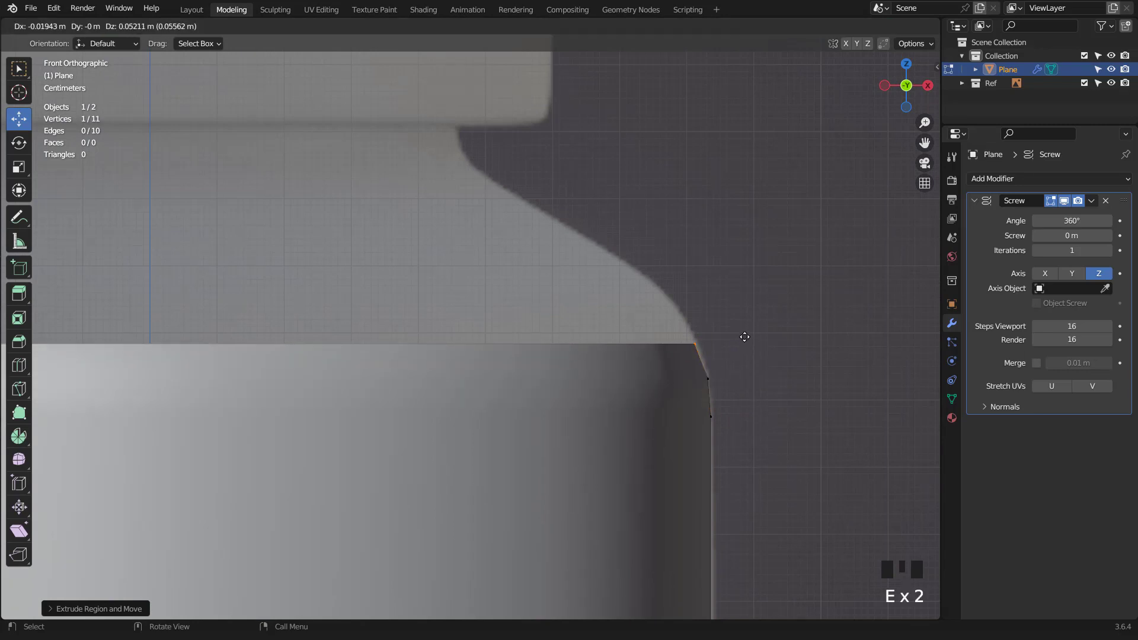
pyautogui.click(746, 335)
pyautogui.press('e')
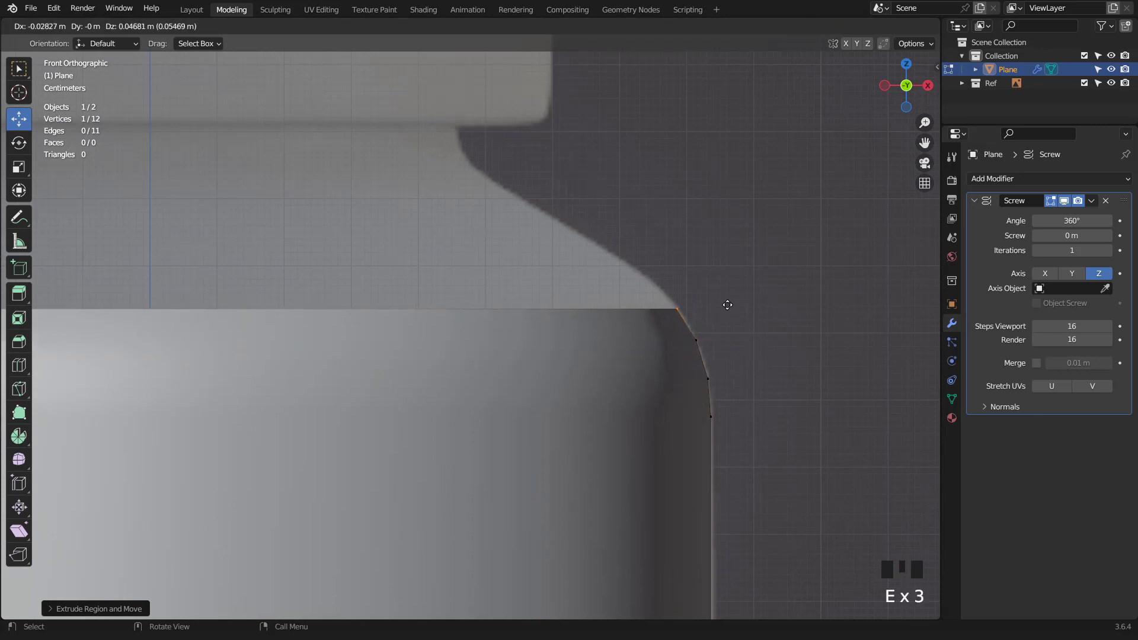
pyautogui.click(725, 305)
pyautogui.press('e')
pyautogui.click(703, 277)
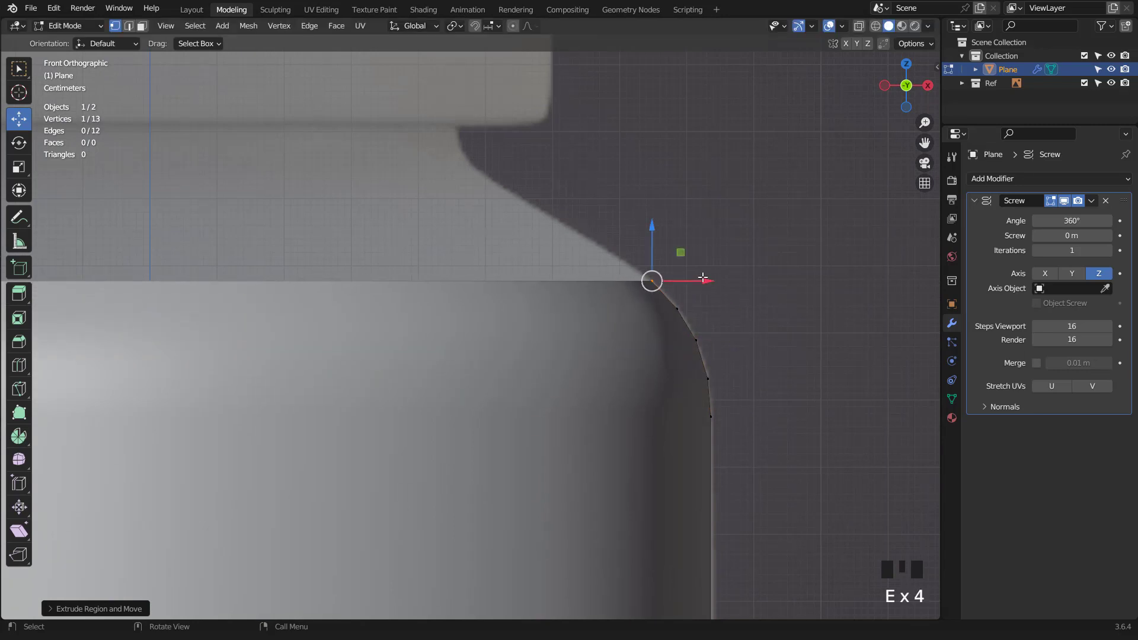
pyautogui.press('e')
pyautogui.click(667, 253)
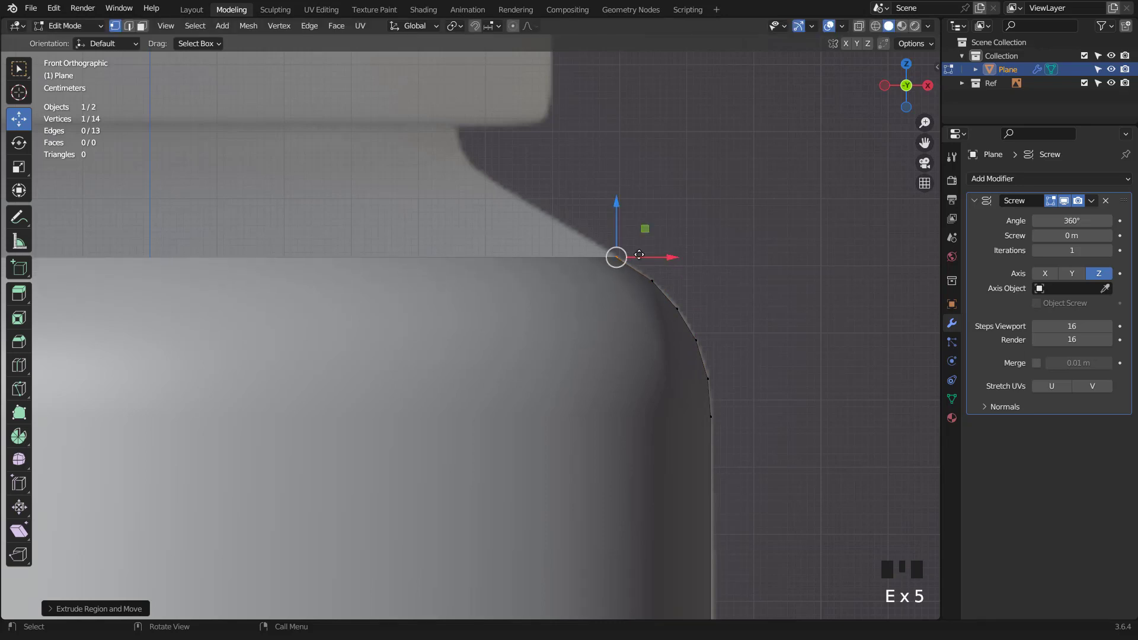
# Extrude the profile down the length of the shoulder slope, around the neck curve with three vertices, and vertically along Z to the collar's underside.
pyautogui.press('e')
pyautogui.click(500, 168)
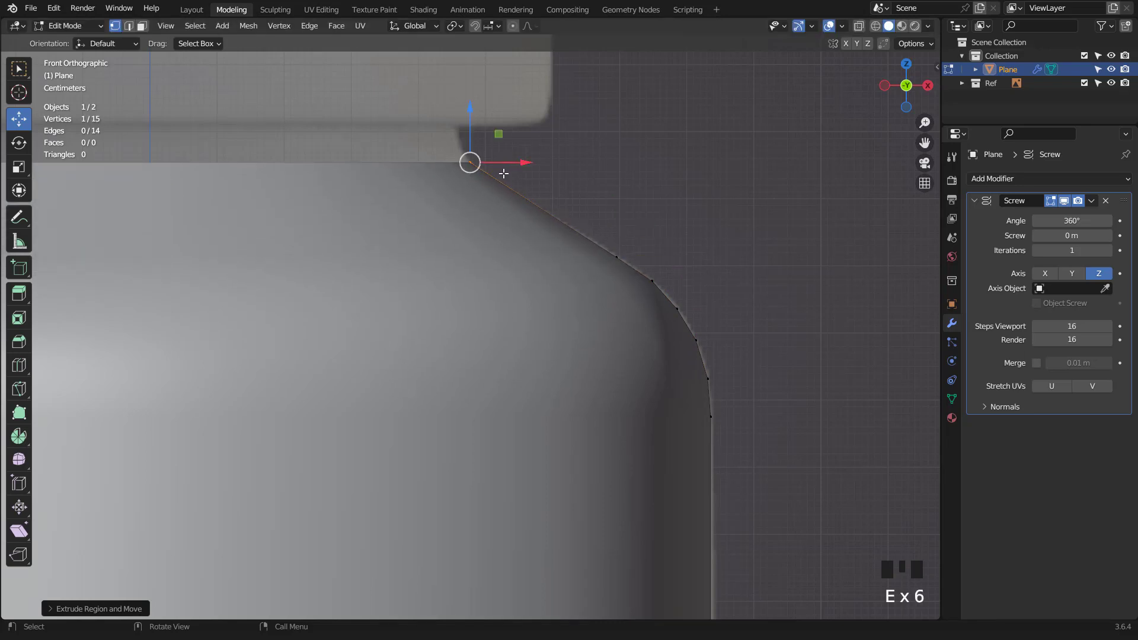
pyautogui.press('e')
pyautogui.click(495, 164)
pyautogui.press('e')
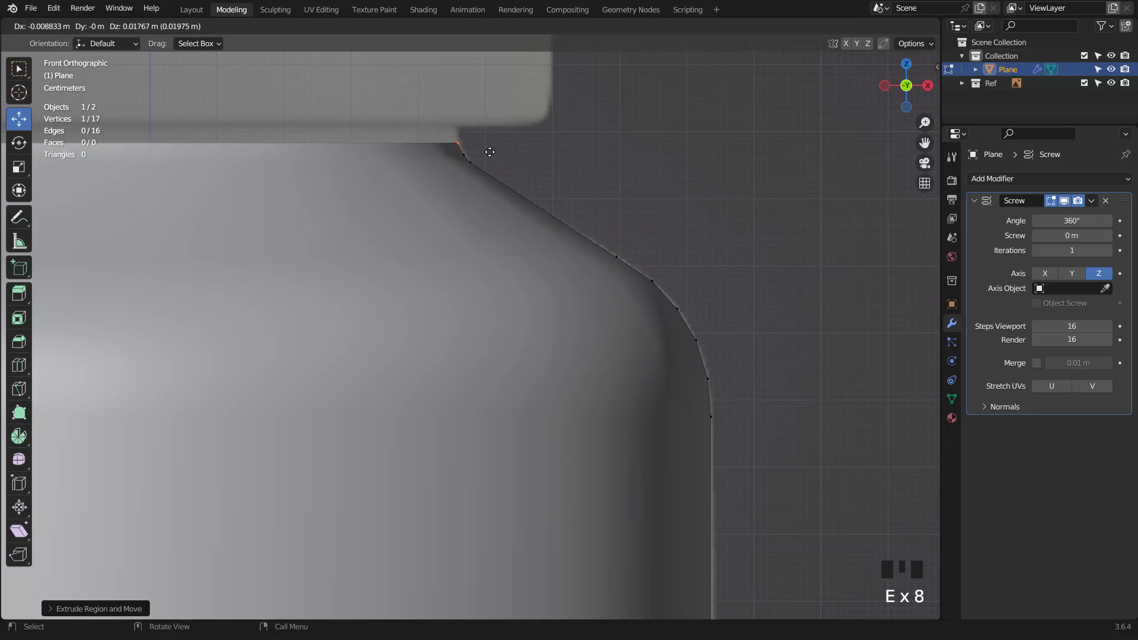
pyautogui.click(491, 151)
pyautogui.press('e')
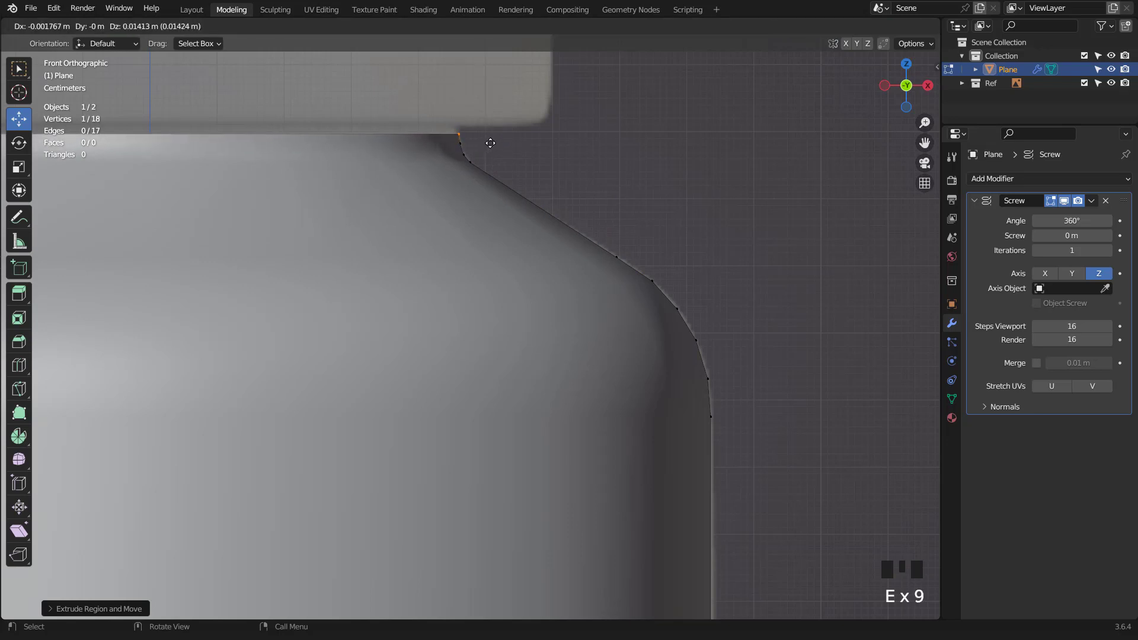
pyautogui.click(490, 143)
pyautogui.press('e')
pyautogui.press('z')
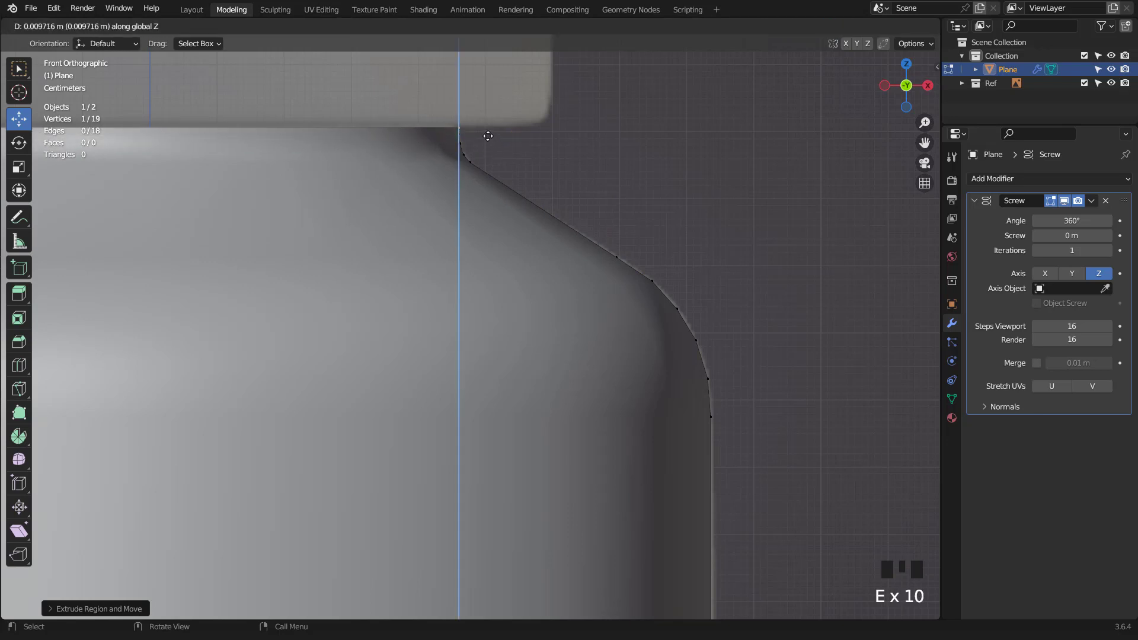
pyautogui.click(487, 132)
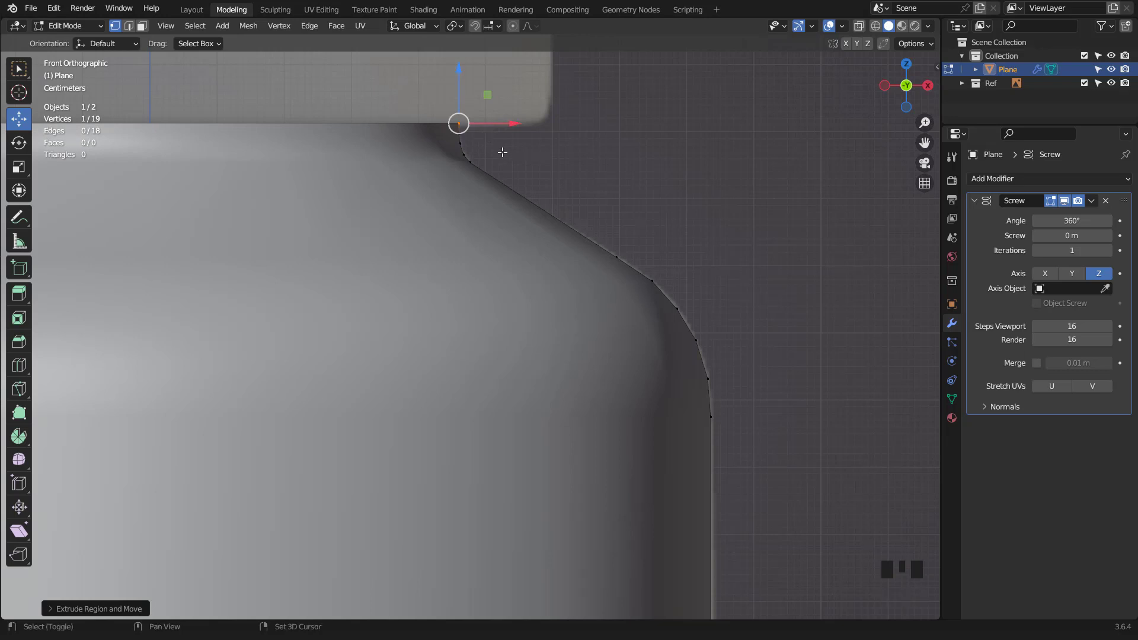
# Duplicate the neck's top vertex in place and extrude the copy about 0.135 m along X to the collar's outer edge.
pyautogui.hotkey('shift', 'd')
pyautogui.click(502, 152)
pyautogui.press('e')
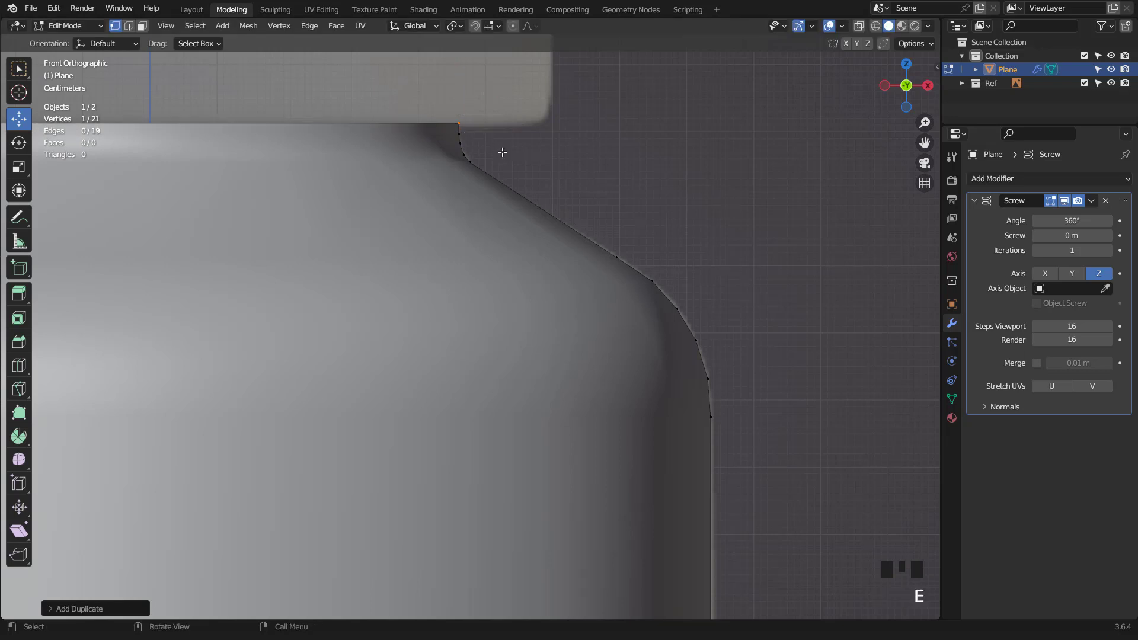
pyautogui.press('x')
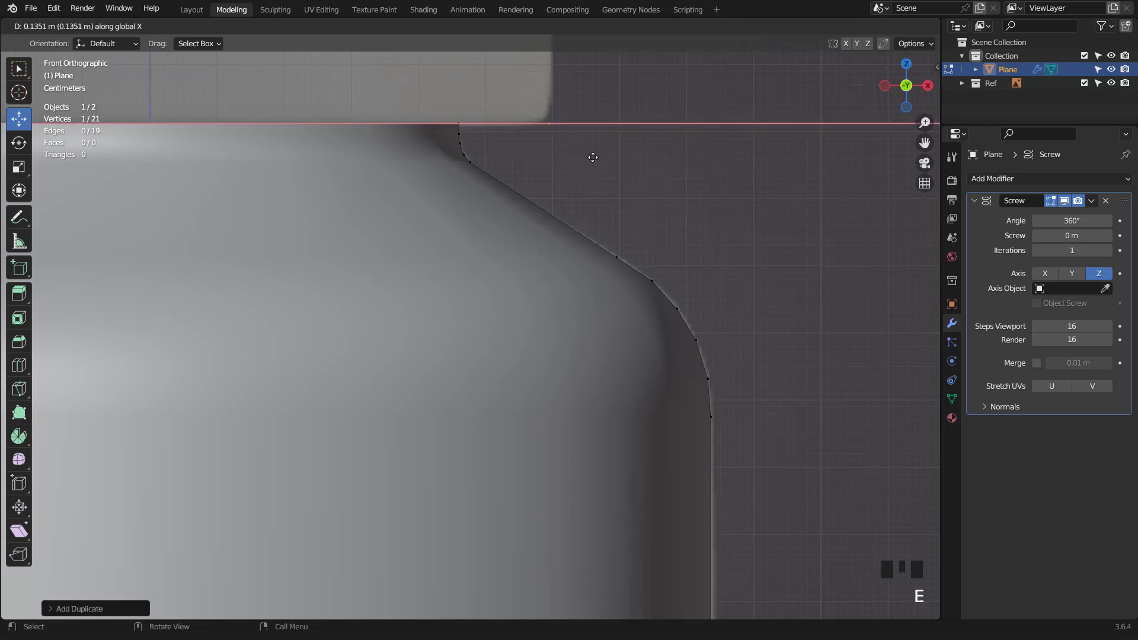
pyautogui.click(635, 190)
# Extrude the collar's outer vertex straight up along Z to the collar's top edge.
pyautogui.scroll(-3, 635, 190)
pyautogui.keyDown('shift'); pyautogui.moveTo(634, 191); pyautogui.dragTo(635, 318, button='middle'); pyautogui.keyUp('shift')
pyautogui.scroll(2, 645, 322)
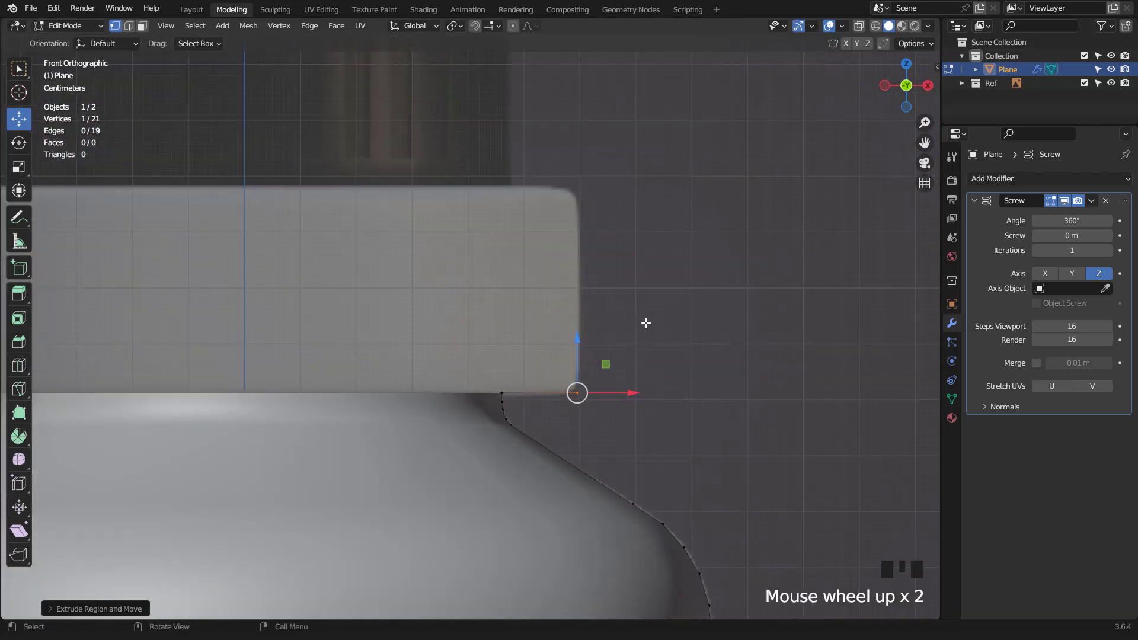
pyautogui.press('e')
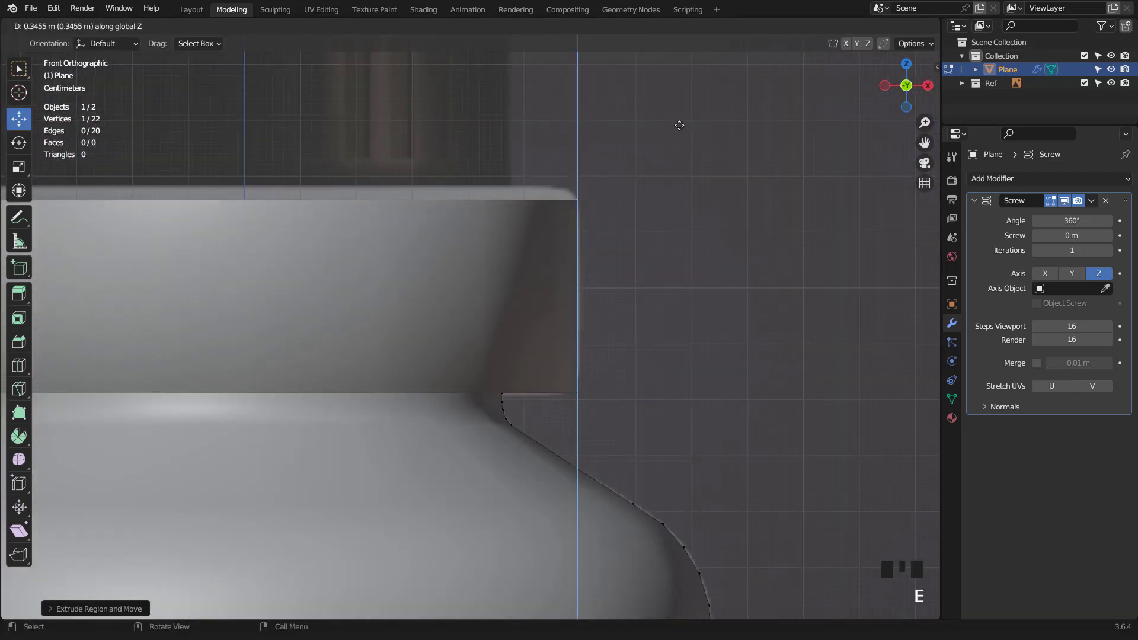
pyautogui.click(680, 114)
# Extrude the collar's top vertex inward along X and shift the new vertex slightly further in under the dropper cap.
pyautogui.press('e')
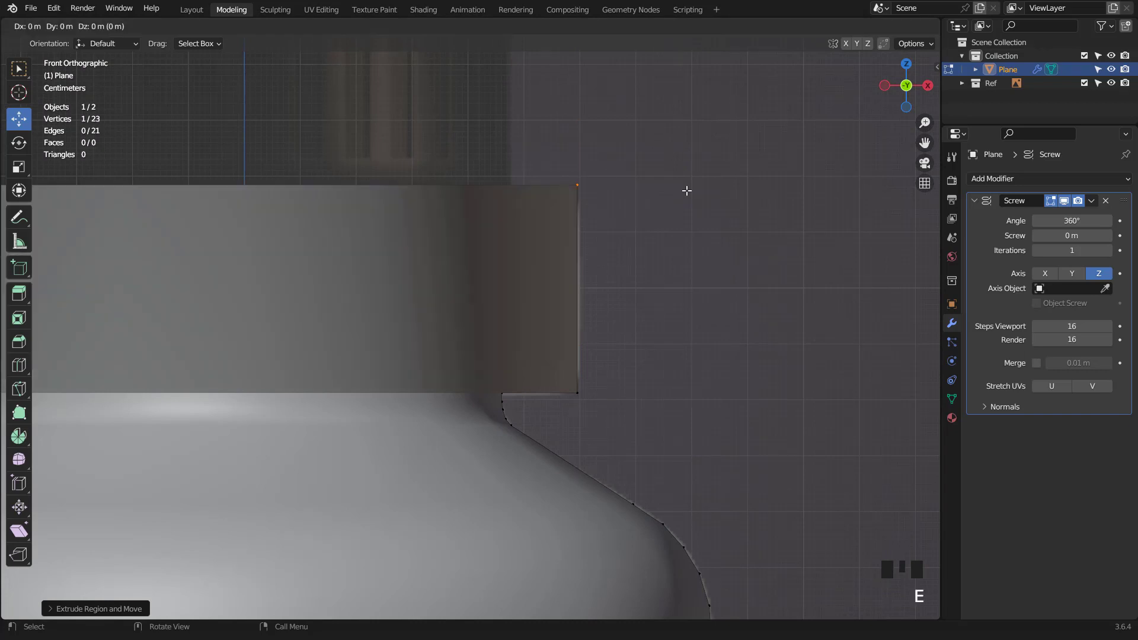
pyautogui.press('x')
pyautogui.click(608, 183)
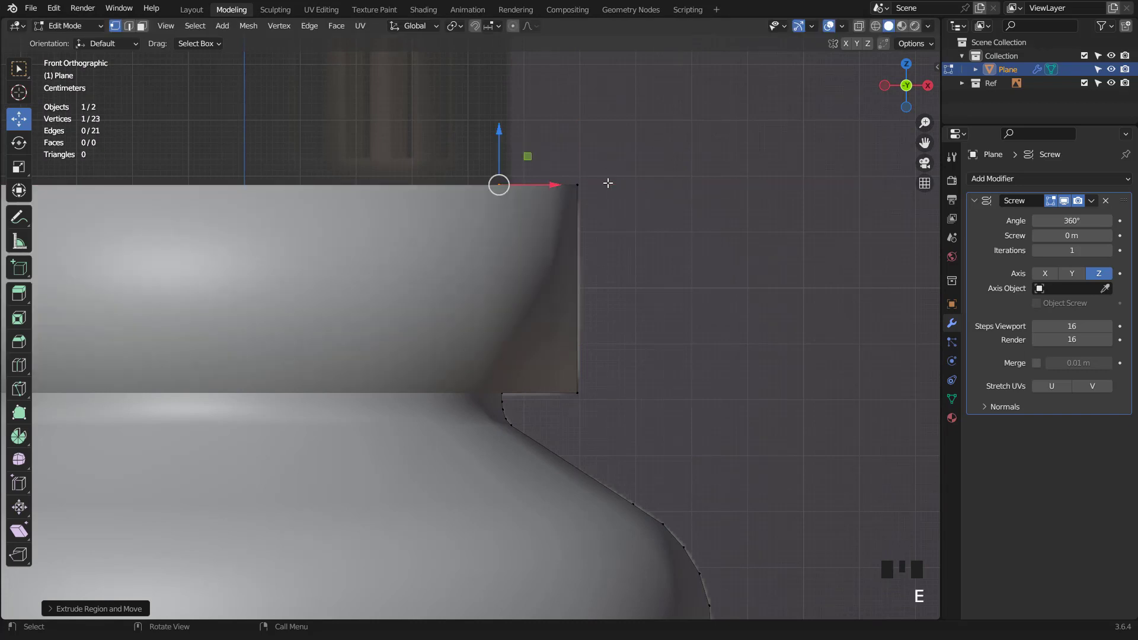
pyautogui.moveTo(551, 187); pyautogui.dragTo(537, 186)
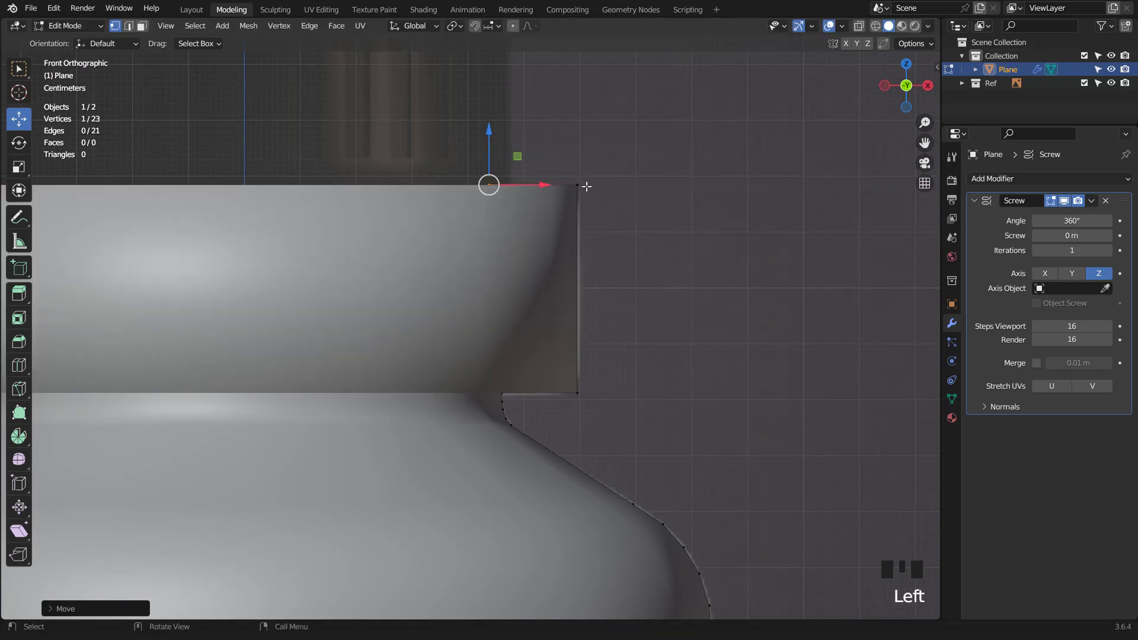
# Bevel the collar's outer top and bottom corner vertices with two segments and a width of about 0.01 m.
pyautogui.click(576, 184)
pyautogui.keyDown('shift'); pyautogui.click(577, 393); pyautogui.keyUp('shift')
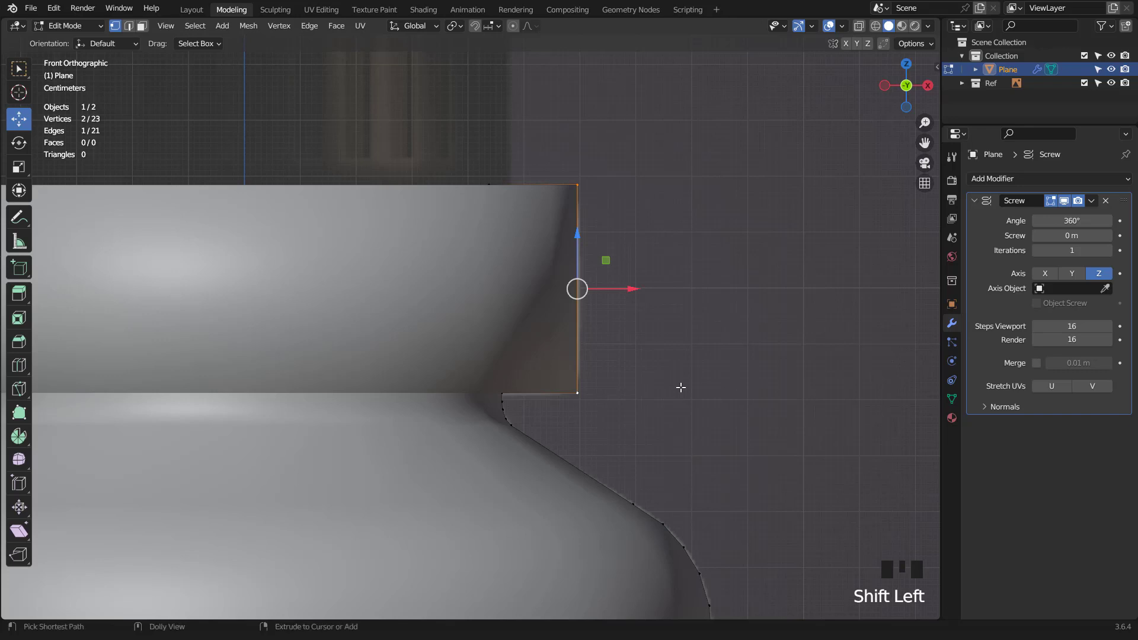
pyautogui.hotkey('ctrl', 'shift', 'b')
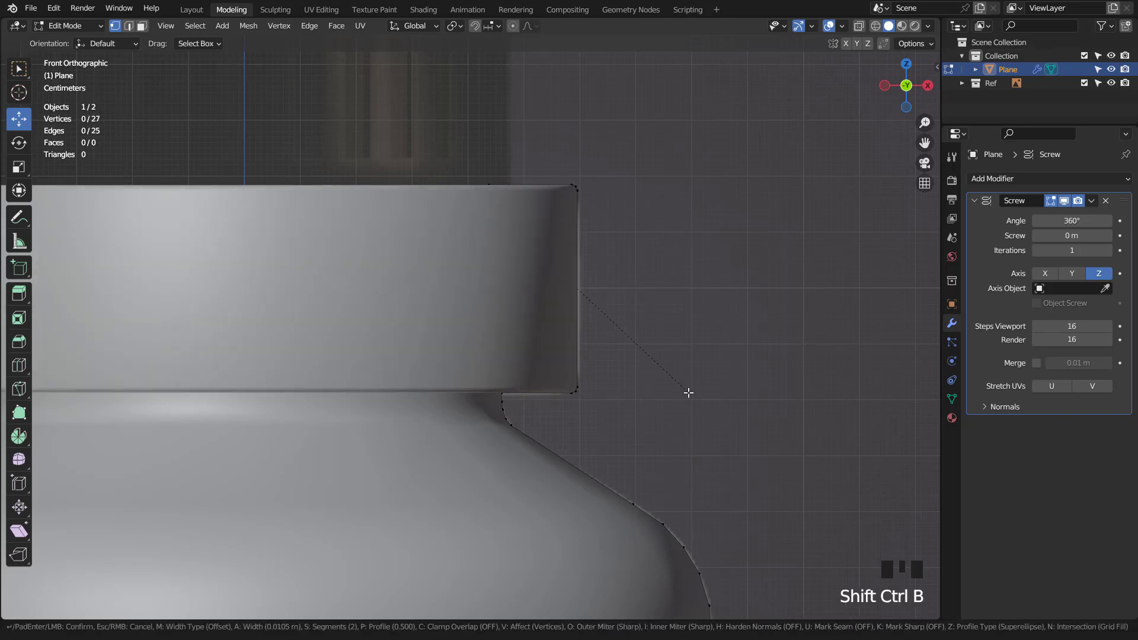
pyautogui.click(688, 392)
pyautogui.scroll(-2, 634, 394)
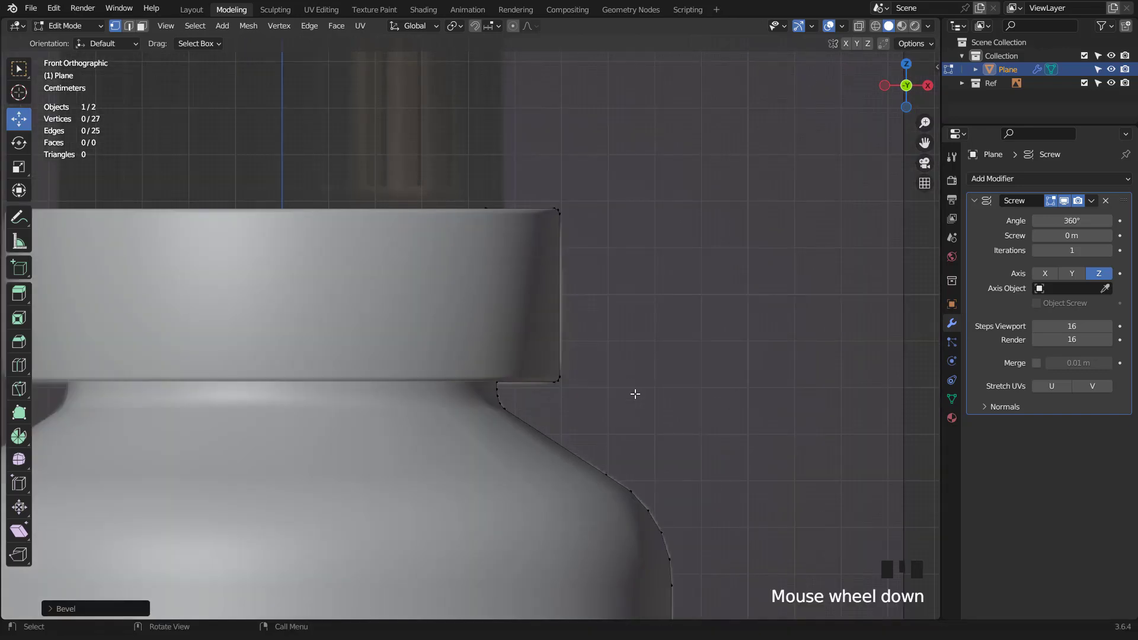
pyautogui.press('Tab')
pyautogui.scroll(-5, 635, 394)
pyautogui.moveTo(540, 356); pyautogui.dragTo(535, 386, button='middle')
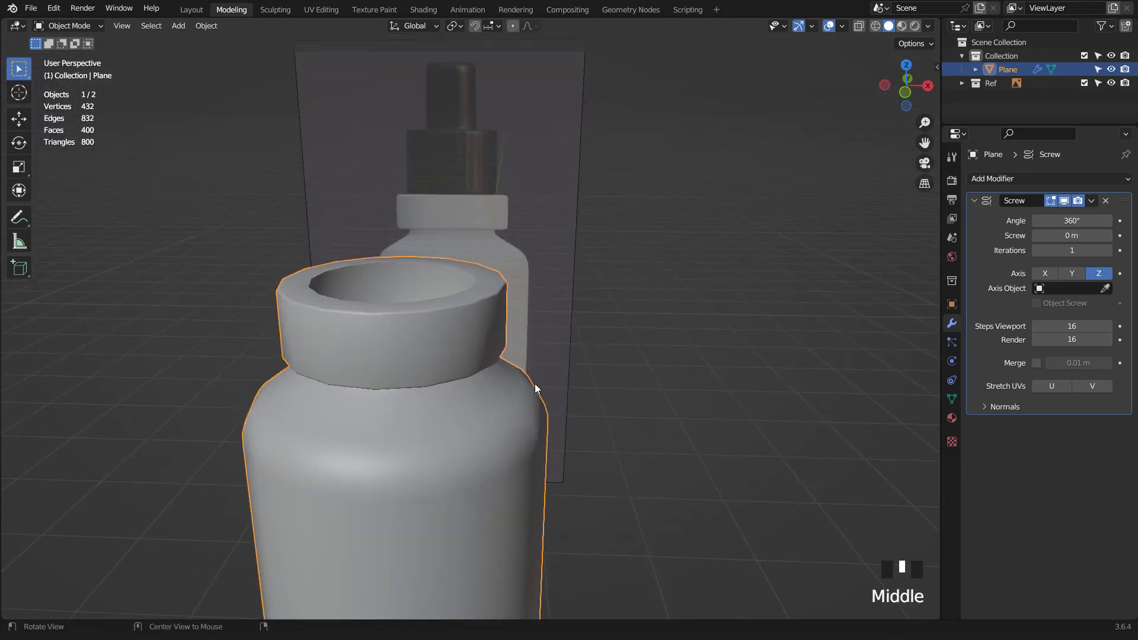
# Duplicate the collar's inner top vertex, placing the copy about 0.022 m outward along X near the dropper cap's side.
pyautogui.press('KP_1')
pyautogui.press('Tab')
pyautogui.scroll(2, 535, 383)
pyautogui.scroll(2, 534, 383)
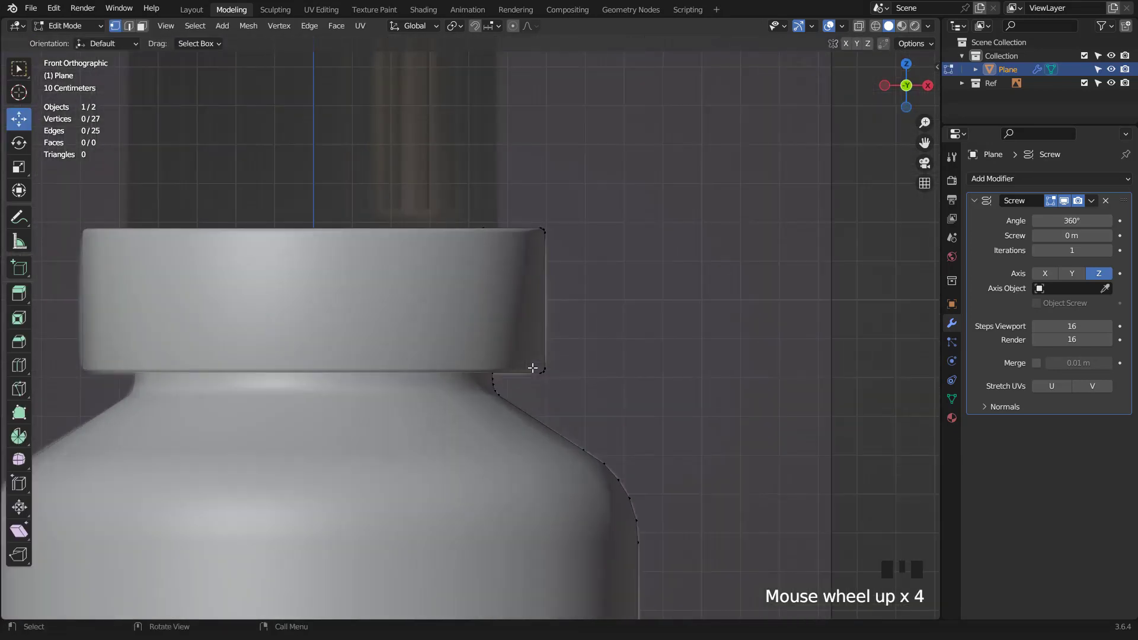
pyautogui.scroll(-1, 534, 383)
pyautogui.moveTo(535, 383); pyautogui.dragTo(487, 311, button='middle')
pyautogui.click(473, 273)
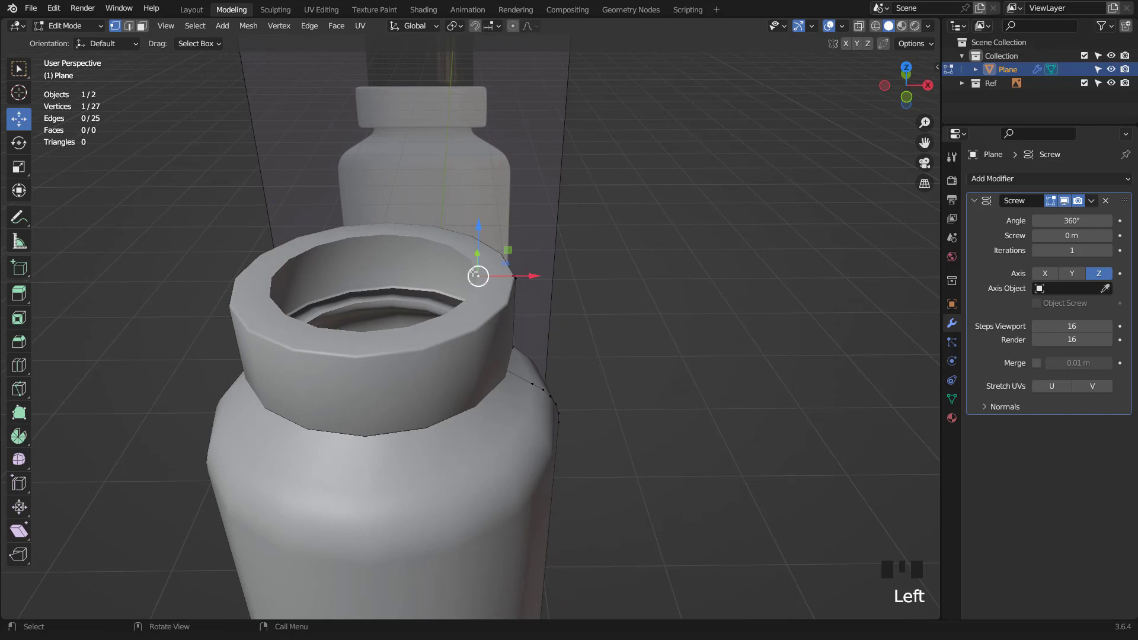
pyautogui.press('KP_1')
pyautogui.scroll(2, 532, 241)
pyautogui.keyDown('shift'); pyautogui.moveTo(526, 218); pyautogui.dragTo(528, 371, button='middle'); pyautogui.keyUp('shift')
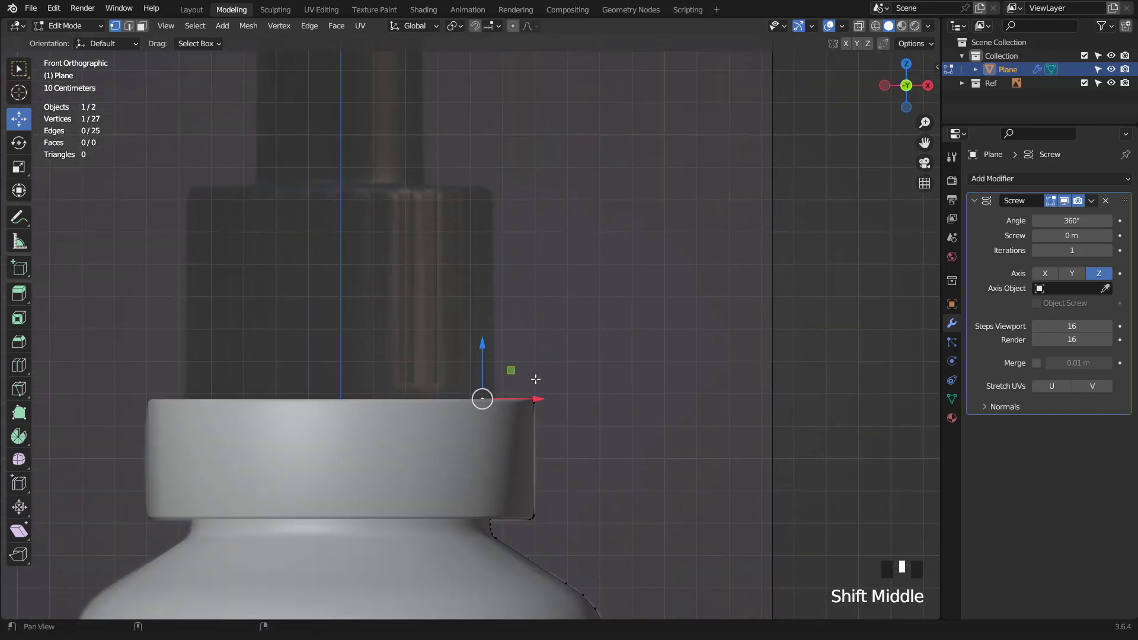
pyautogui.scroll(3, 537, 380)
pyautogui.hotkey('shift', 'd')
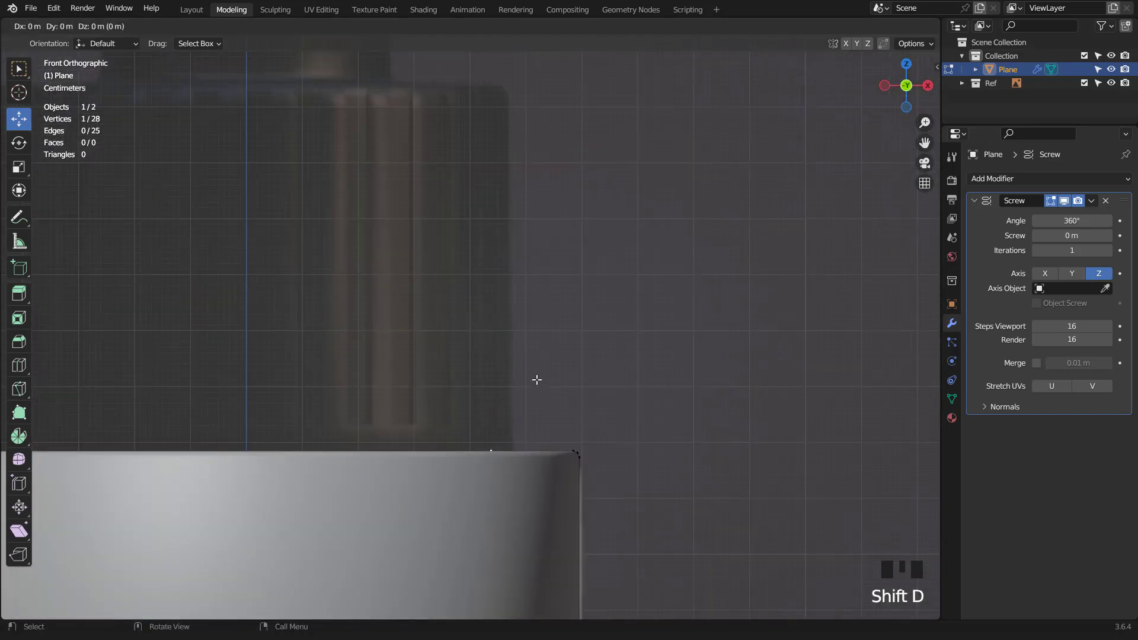
pyautogui.press('x')
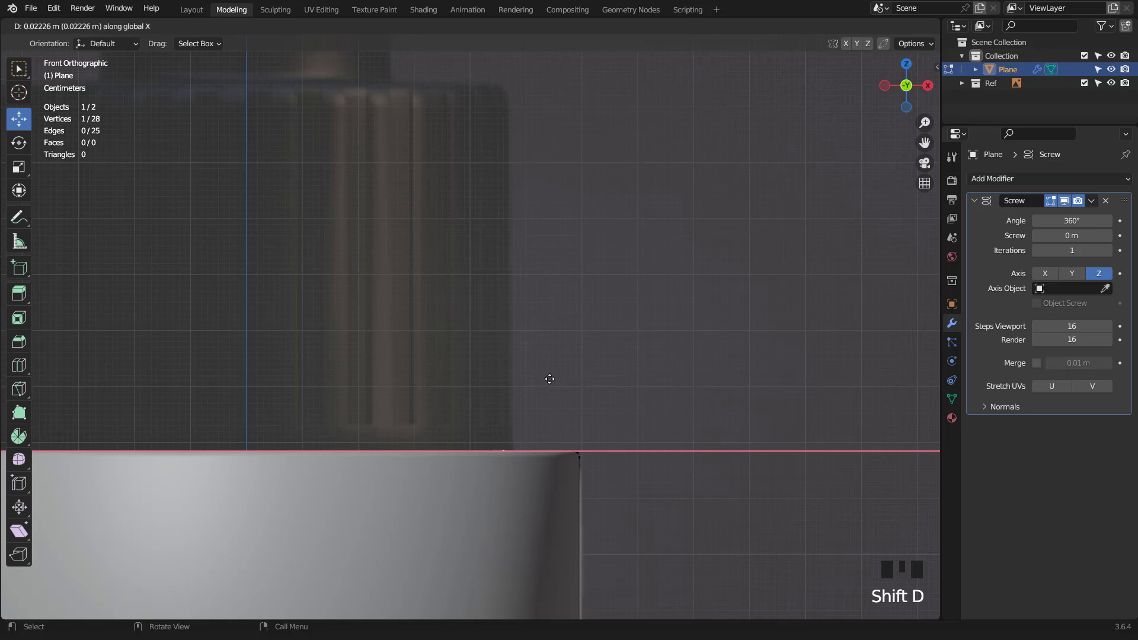
pyautogui.click(504, 452)
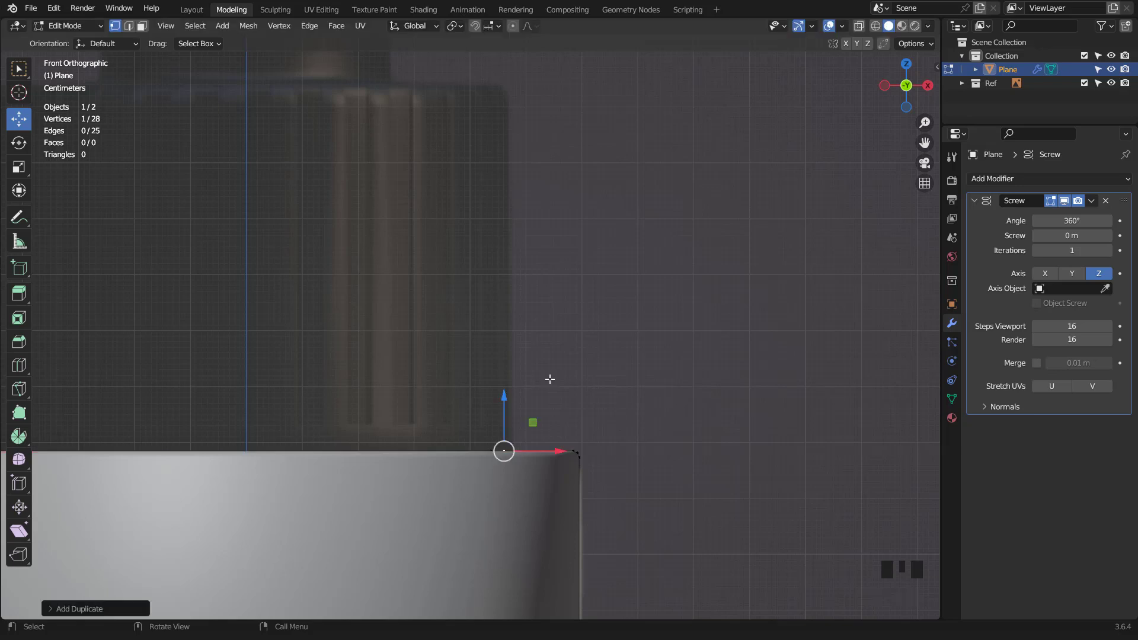
# Extrude the copied vertex straight up along Z to the cap's ledge, and from there 0.2 m inward along X to the bulb.
pyautogui.press('e')
pyautogui.press('z')
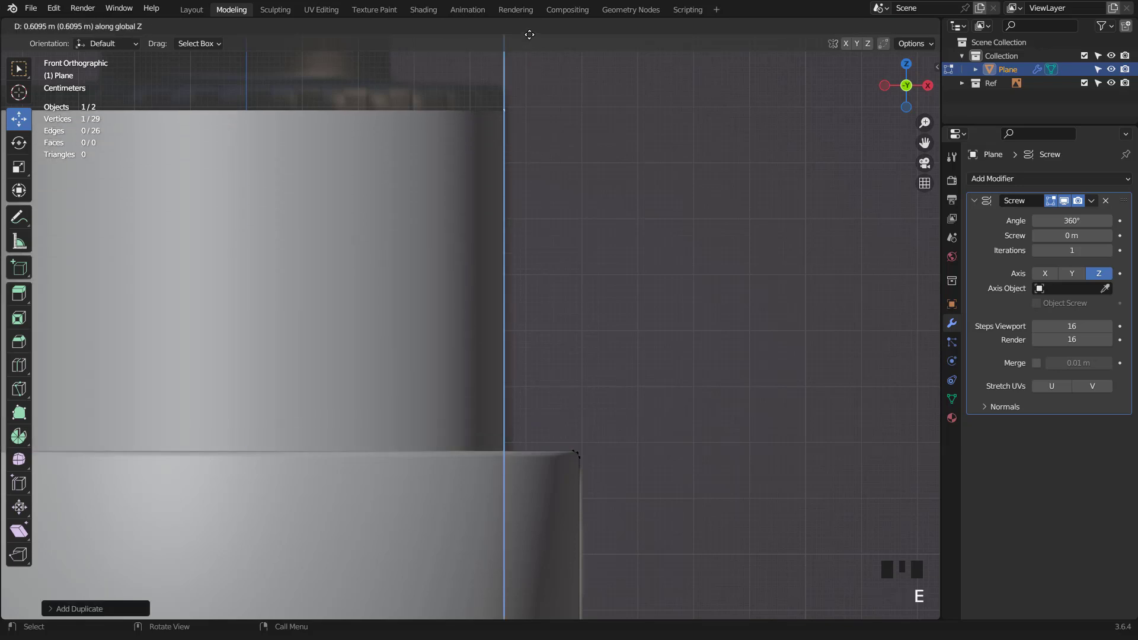
pyautogui.click(529, 594)
pyautogui.scroll(-2, 608, 492)
pyautogui.keyDown('shift'); pyautogui.moveTo(607, 492); pyautogui.dragTo(624, 450, button='middle'); pyautogui.keyUp('shift')
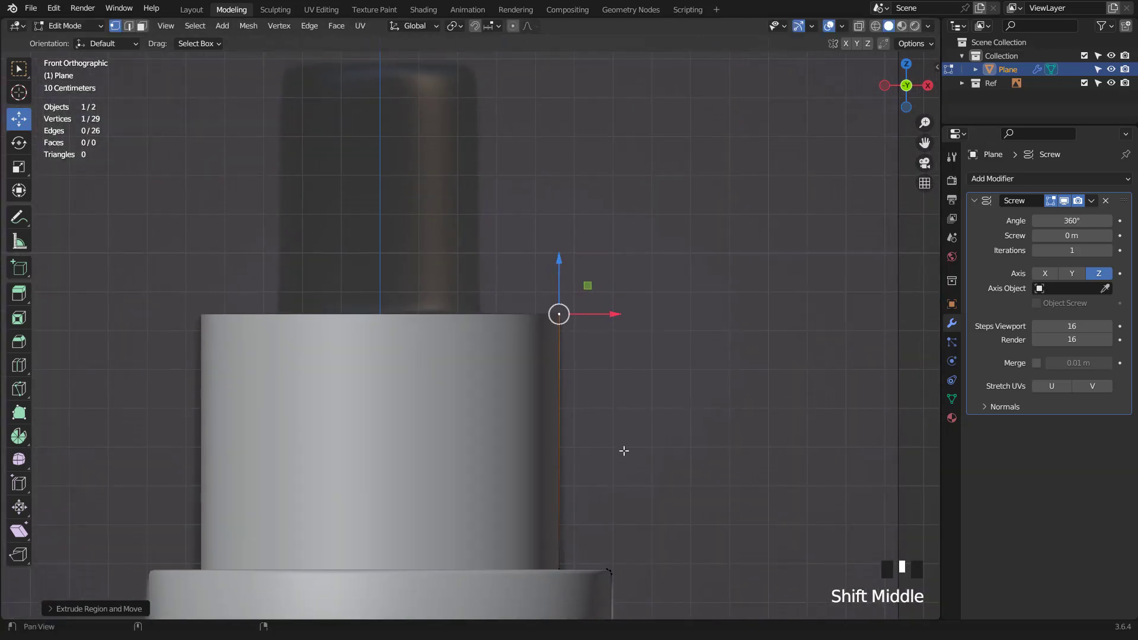
pyautogui.press('e')
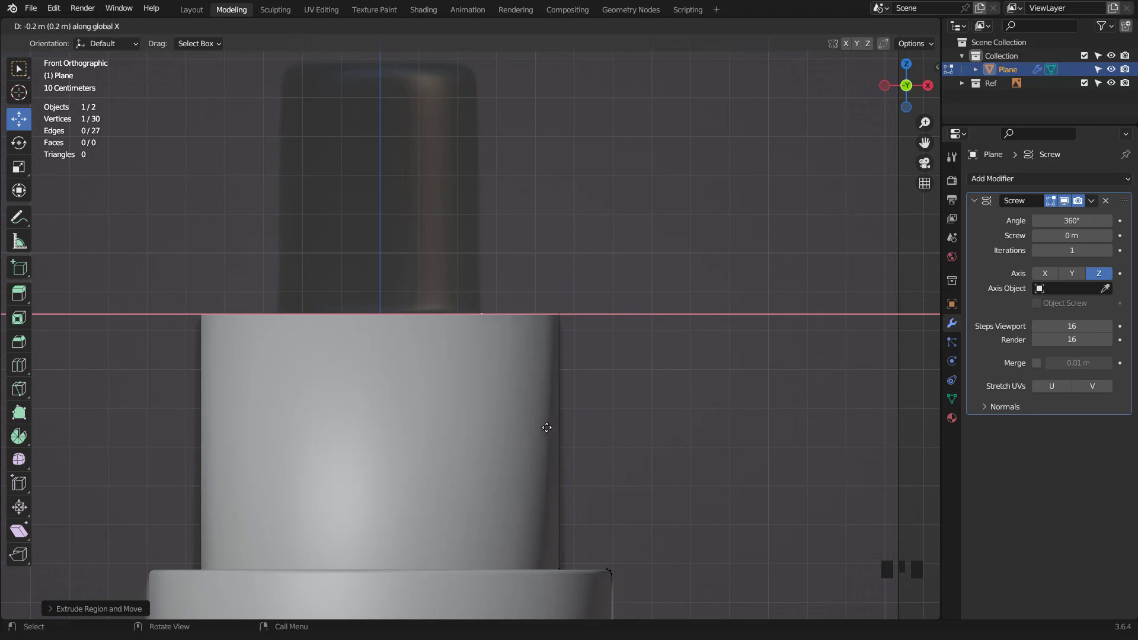
pyautogui.click(546, 427)
# Extrude the profile straight up along Z beside the bulb and align the new vertex with the start of its rounded top.
pyautogui.press('z')
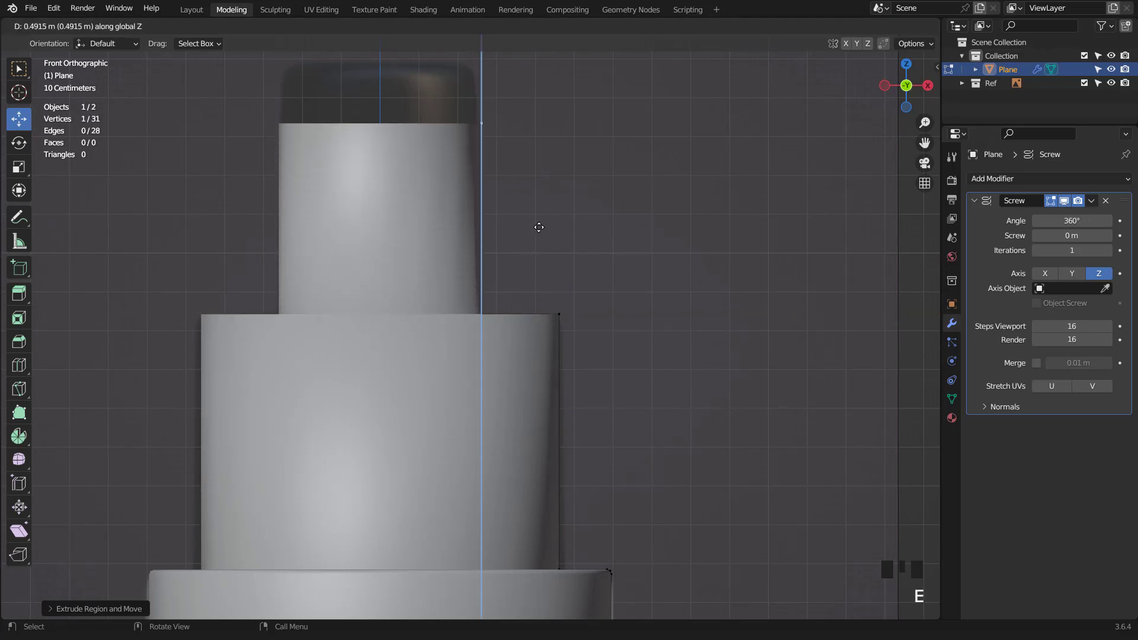
pyautogui.click(532, 206)
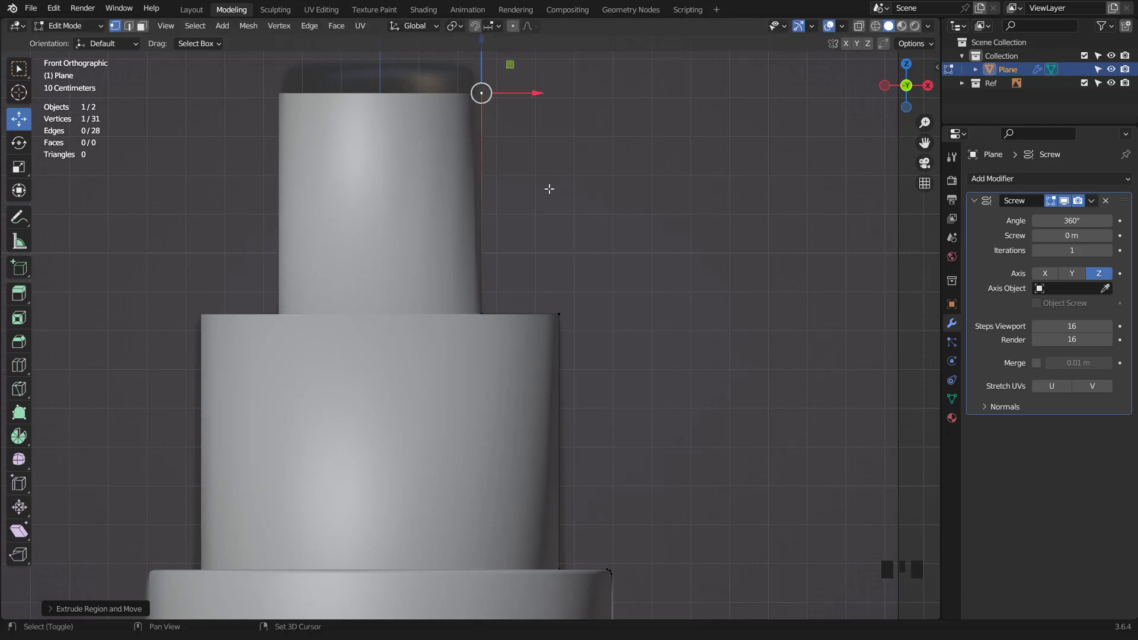
pyautogui.keyDown('shift'); pyautogui.moveTo(549, 189); pyautogui.dragTo(576, 464, button='middle'); pyautogui.keyUp('shift')
pyautogui.scroll(2, 578, 461)
pyautogui.moveTo(529, 343); pyautogui.dragTo(524, 368)
# Extrude the vertex diagonally inward about 0.065 m in X and 0.053 m in Z, then inward along X across the bulb's top.
pyautogui.press('e')
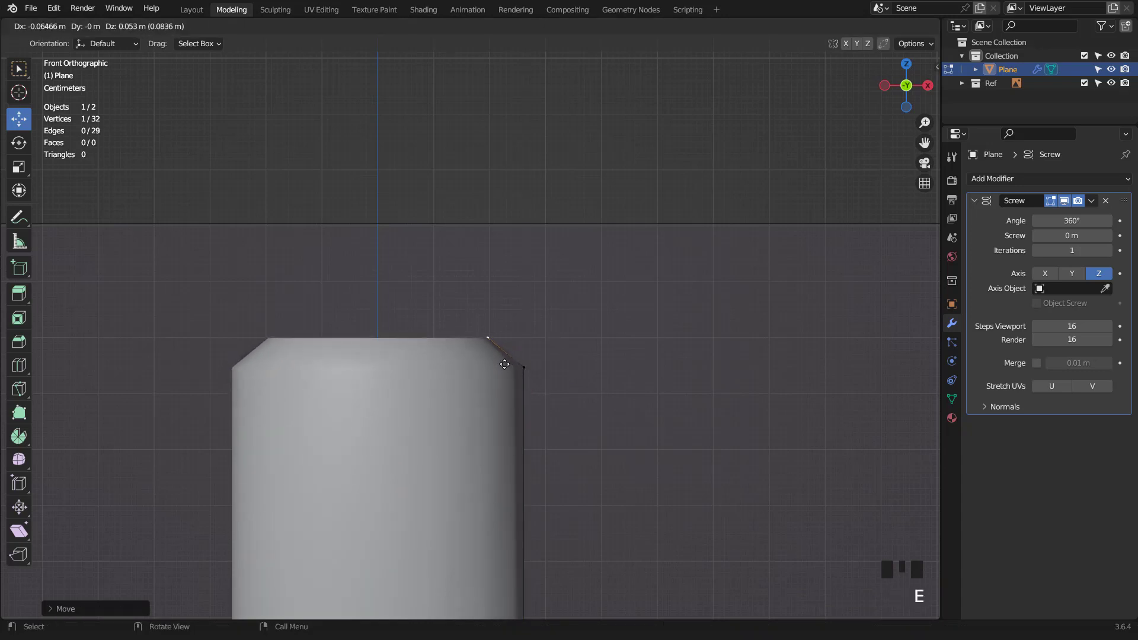
pyautogui.click(504, 364)
pyautogui.press('e')
pyautogui.press('x')
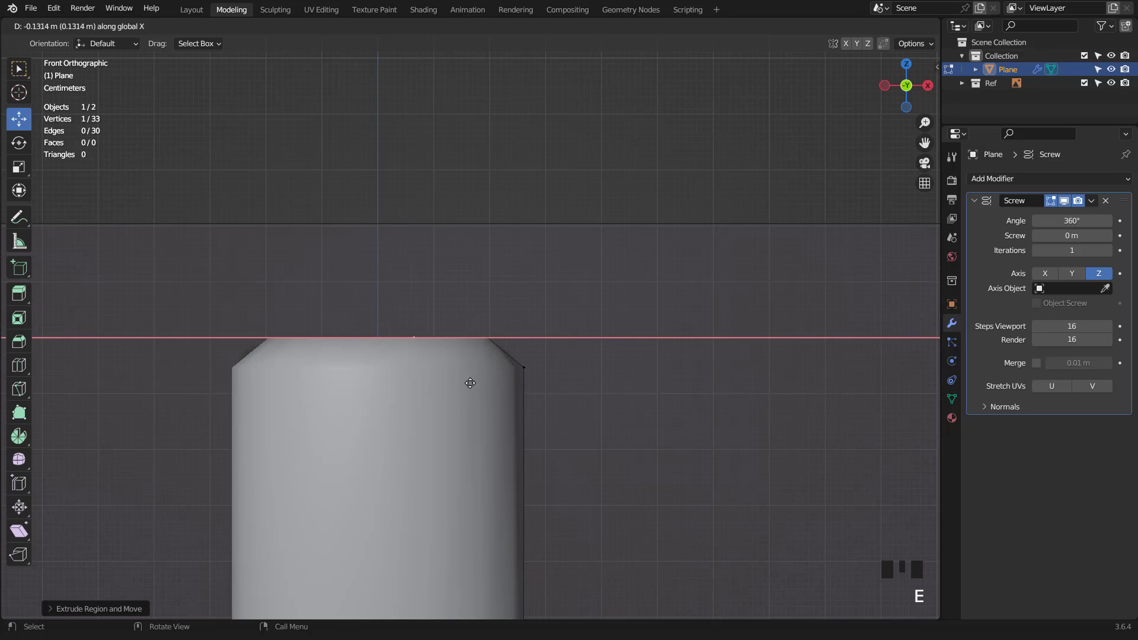
pyautogui.click(463, 383)
# Subdivide the bulb's top edge and the slanted corner edge beside it.
pyautogui.scroll(1, 465, 368)
pyautogui.keyDown('shift'); pyautogui.click(492, 340); pyautogui.keyUp('shift')
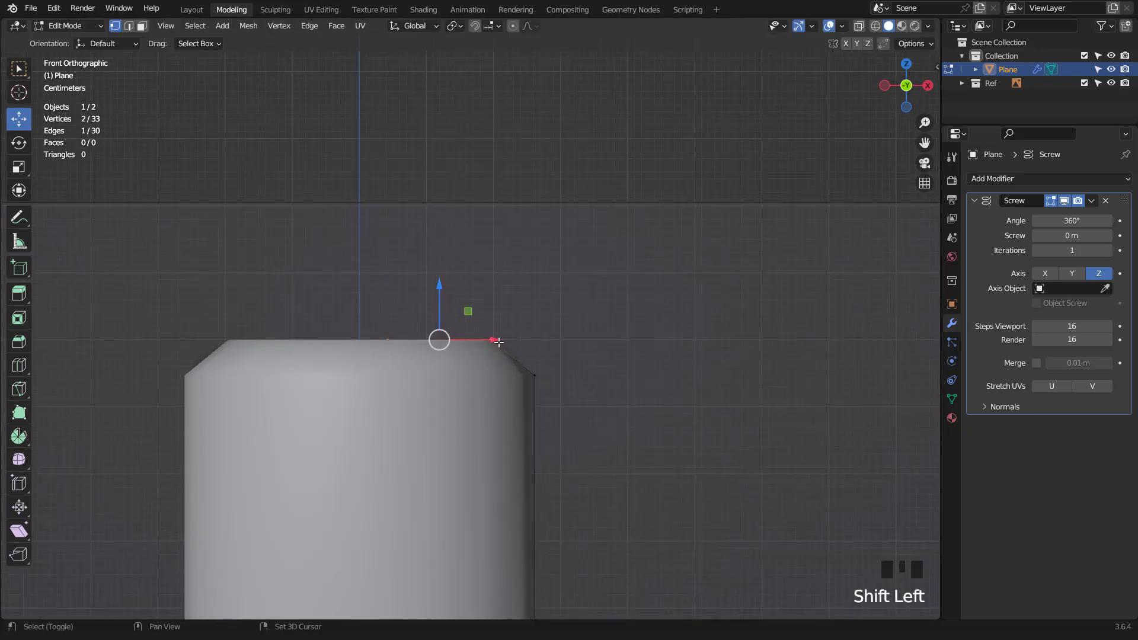
pyautogui.keyDown('shift'); pyautogui.click(533, 373); pyautogui.keyUp('shift')
pyautogui.rightClick(541, 350)
pyautogui.click(511, 310)
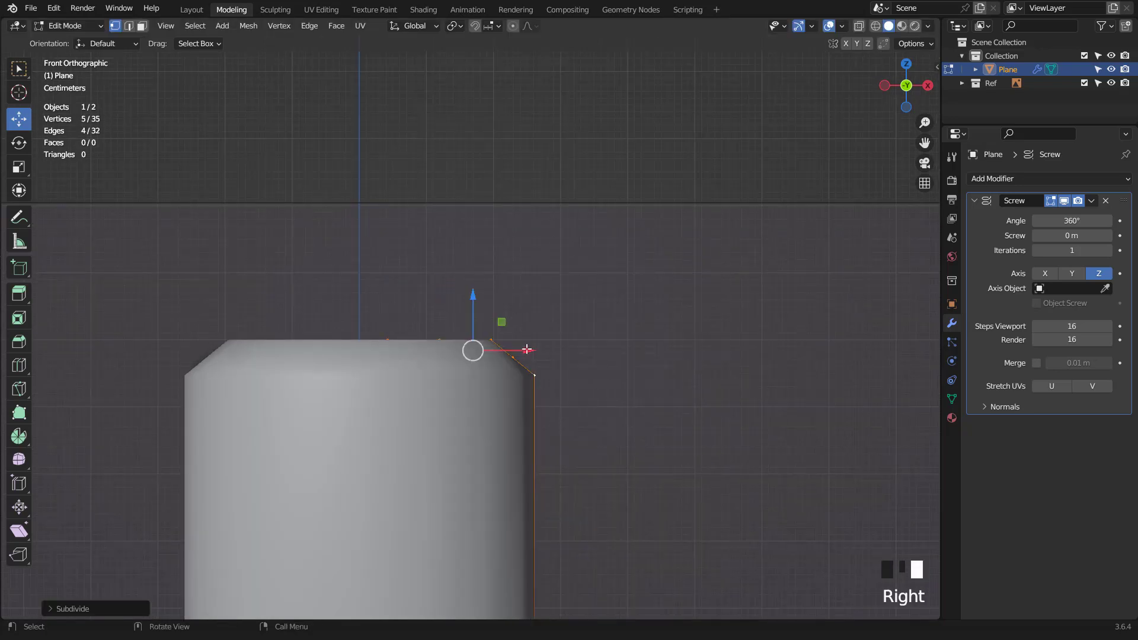
# Move the slanted edge's middle vertex outward about 0.02 m in X and 0.015 m up to round the bulb's corner.
pyautogui.click(513, 356)
pyautogui.scroll(2, 552, 381)
pyautogui.press('g')
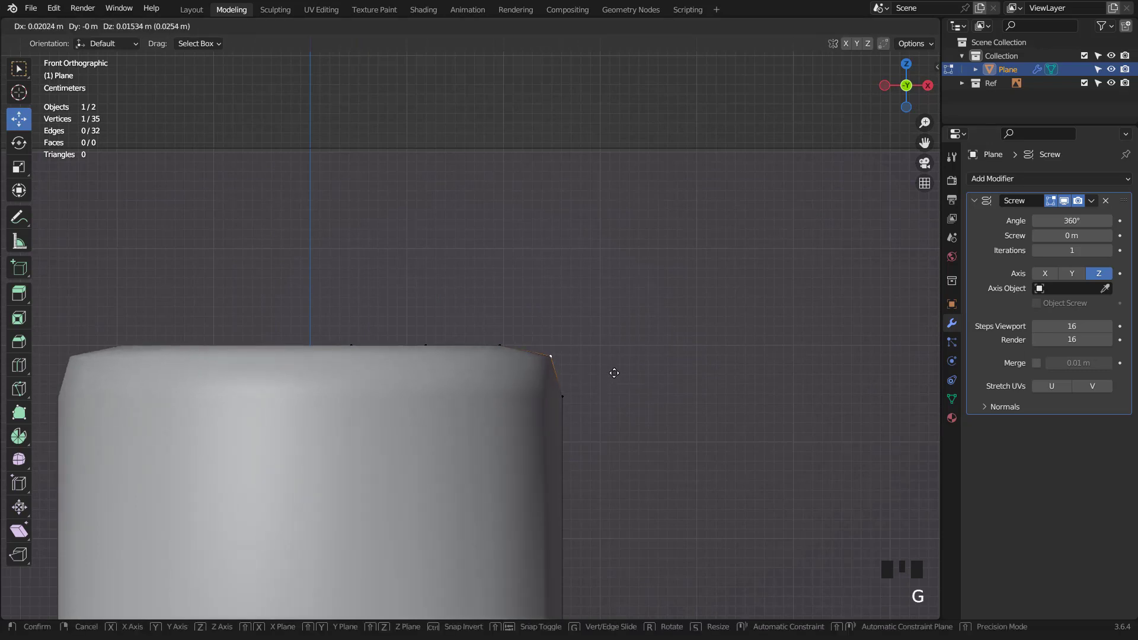
pyautogui.click(614, 372)
# Bevel the bulb's outer corner vertex with one segment and a width of about 0.016 m.
pyautogui.hotkey('ctrl', 'shift', 'b')
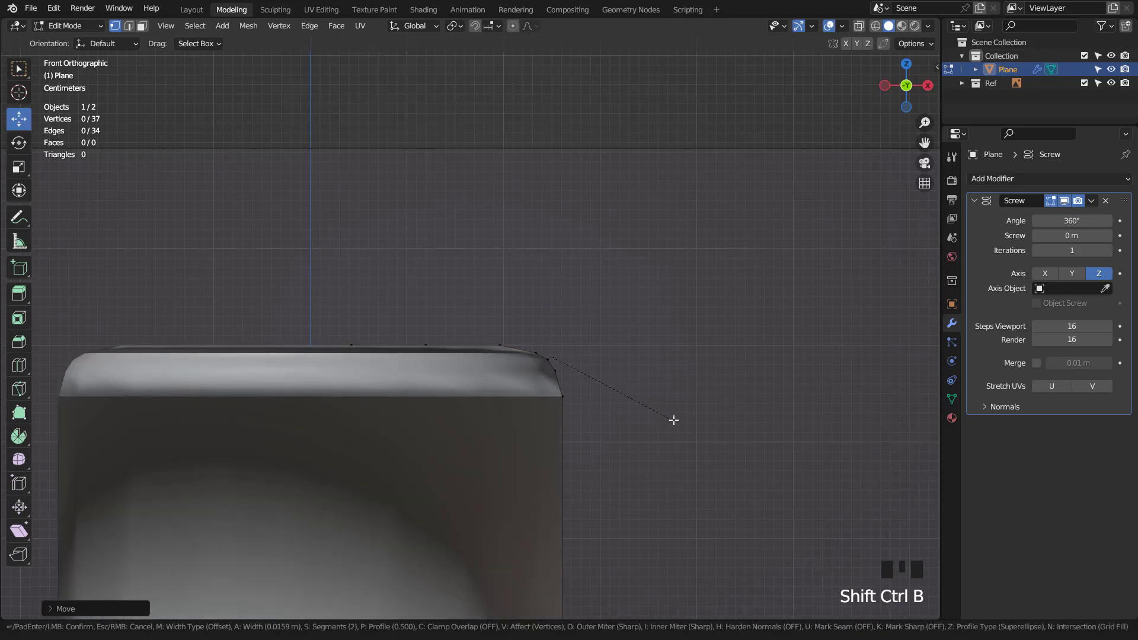
pyautogui.scroll(-1, 673, 420)
pyautogui.click(674, 420)
# Return the bottle to Object Mode and apply its Screw modifier.
pyautogui.scroll(-17, 657, 430)
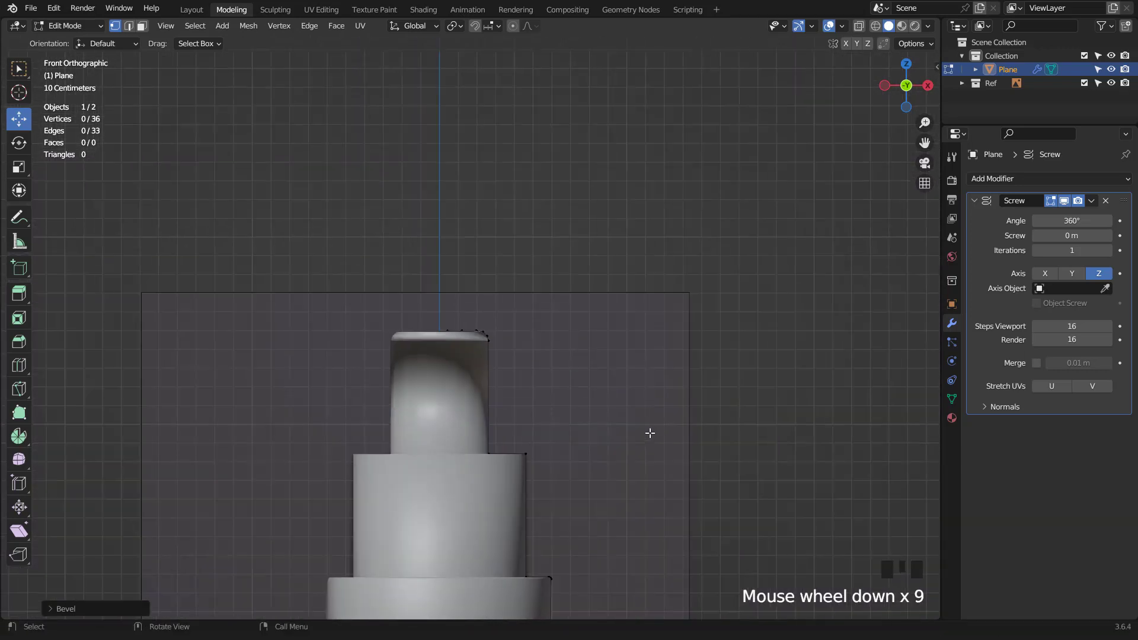
pyautogui.scroll(2, 522, 477)
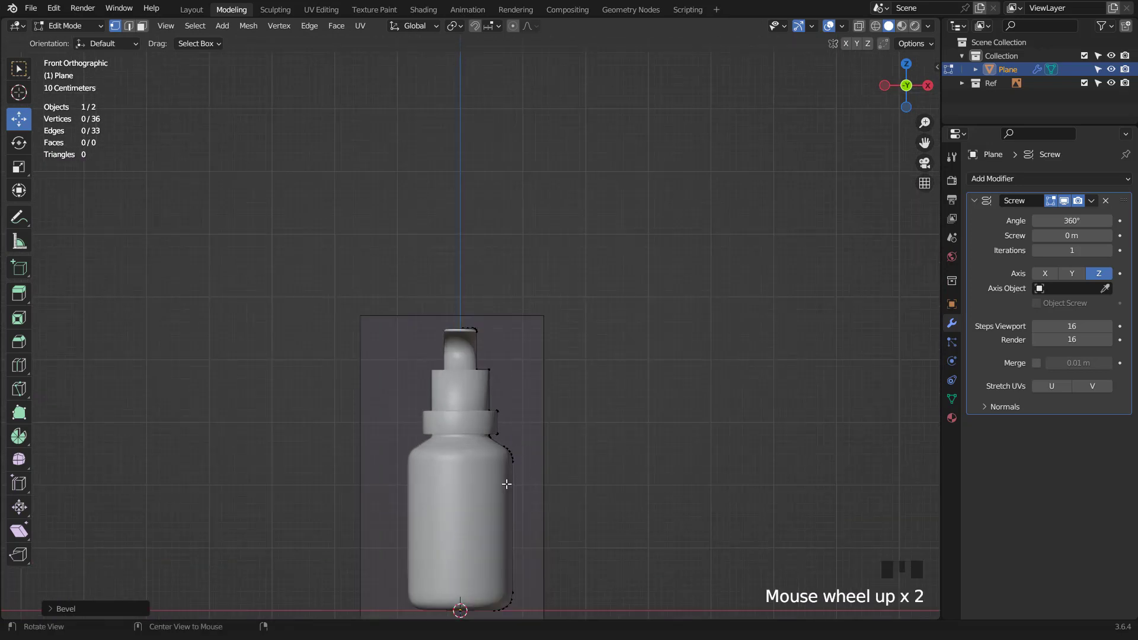
pyautogui.moveTo(505, 480); pyautogui.dragTo(440, 460, button='middle')
pyautogui.press('KP_1')
pyautogui.press('Tab')
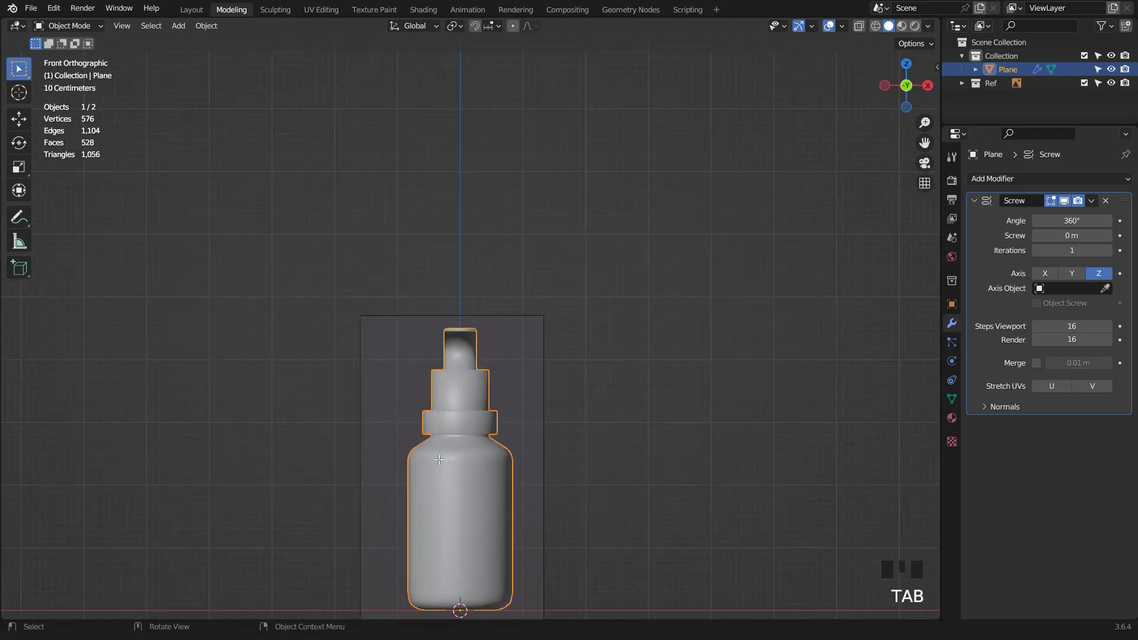
pyautogui.keyDown('shift'); pyautogui.moveTo(551, 467); pyautogui.dragTo(582, 374, button='middle'); pyautogui.keyUp('shift')
pyautogui.scroll(2, 583, 372)
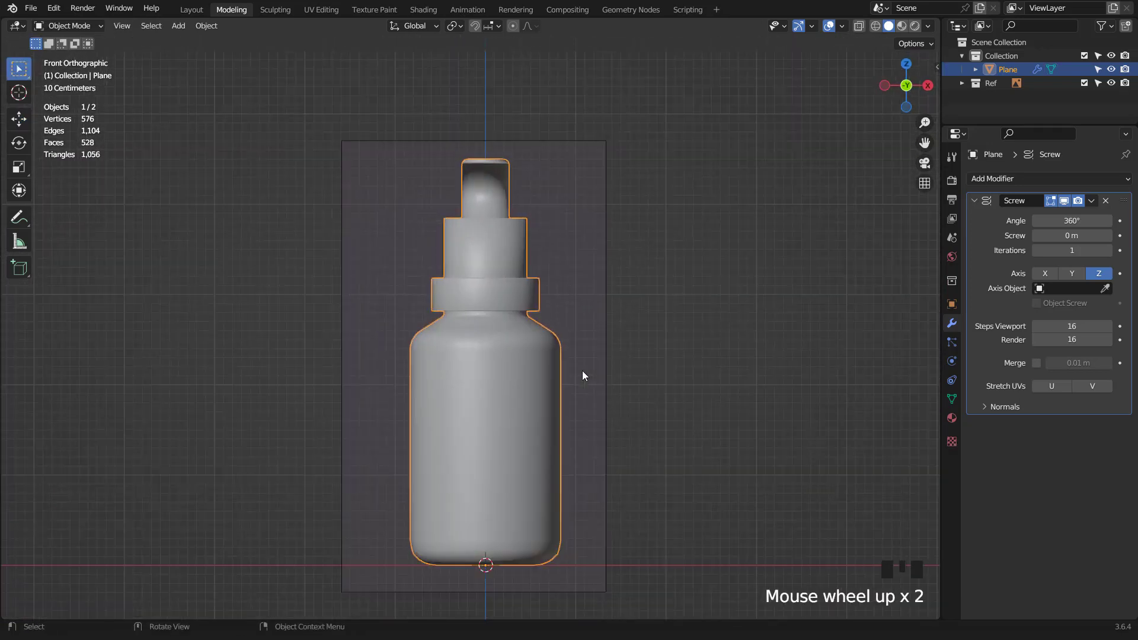
pyautogui.click(1091, 201)
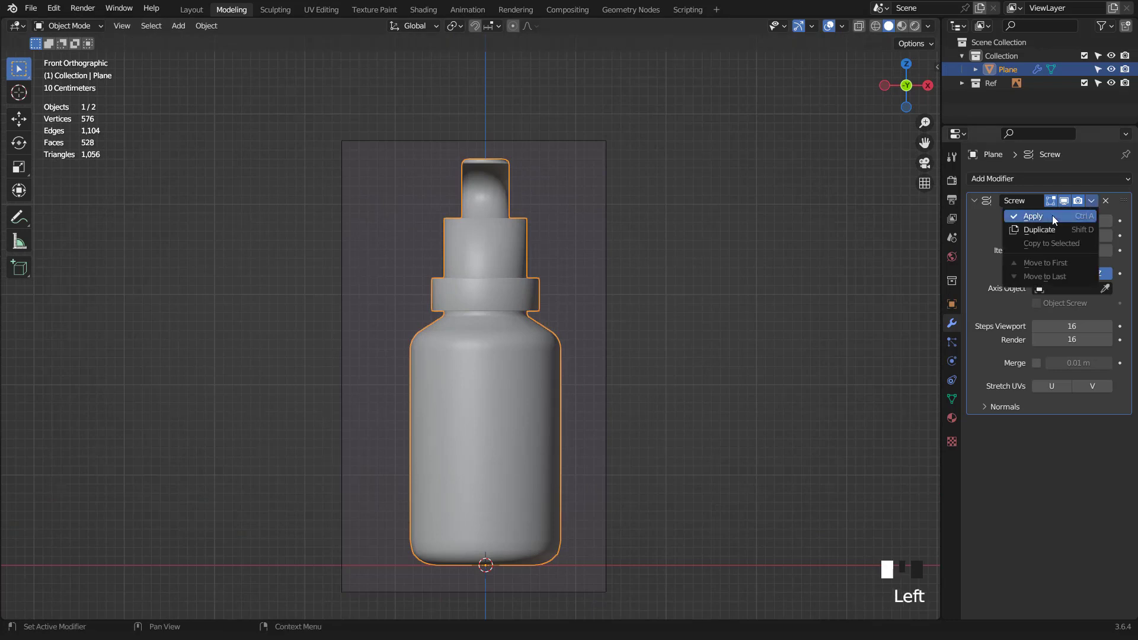
pyautogui.click(1048, 215)
# Add a level 1 Subdivision modifier to the bottle and turn off its viewport display while in Edit Mode.
pyautogui.scroll(2, 531, 330)
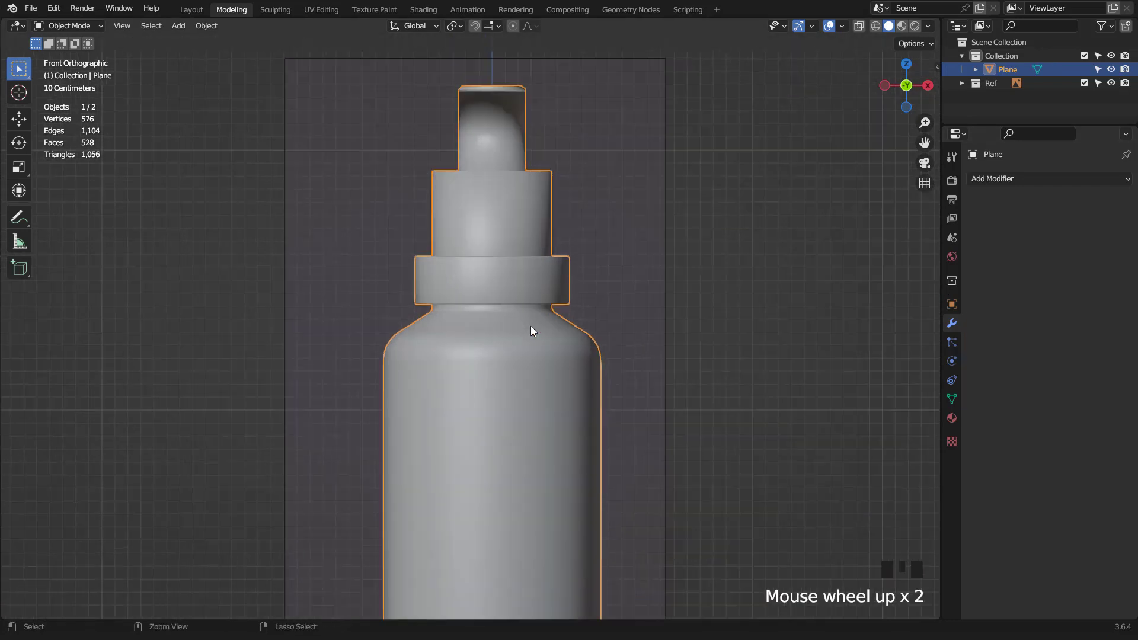
pyautogui.hotkey('ctrl', '1')
pyautogui.press('Tab')
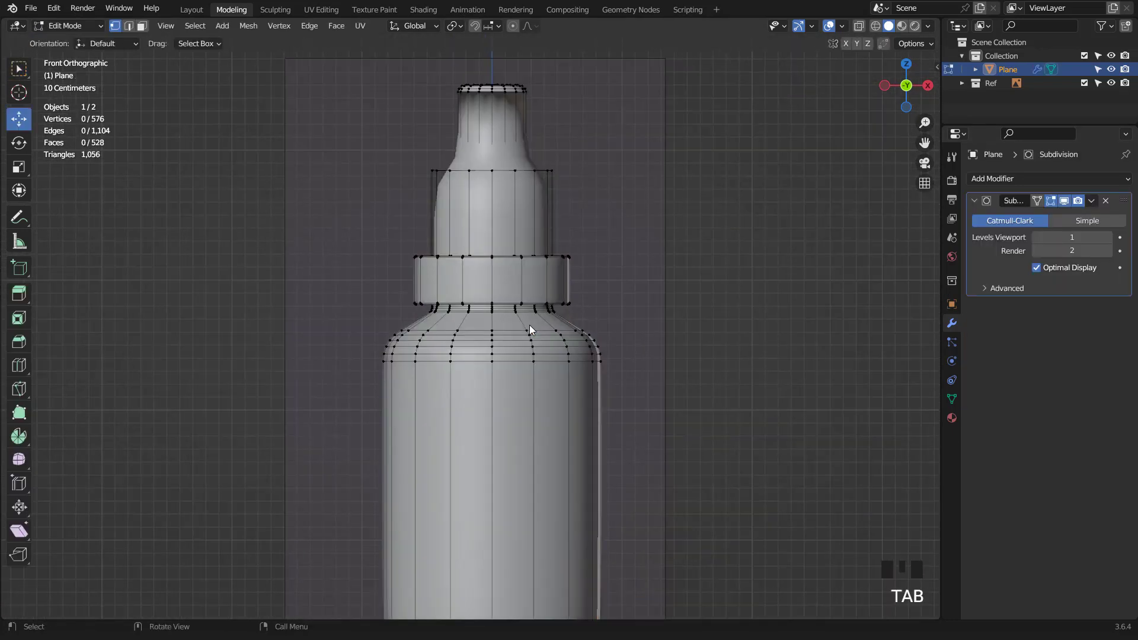
pyautogui.moveTo(530, 330); pyautogui.dragTo(472, 324, button='middle')
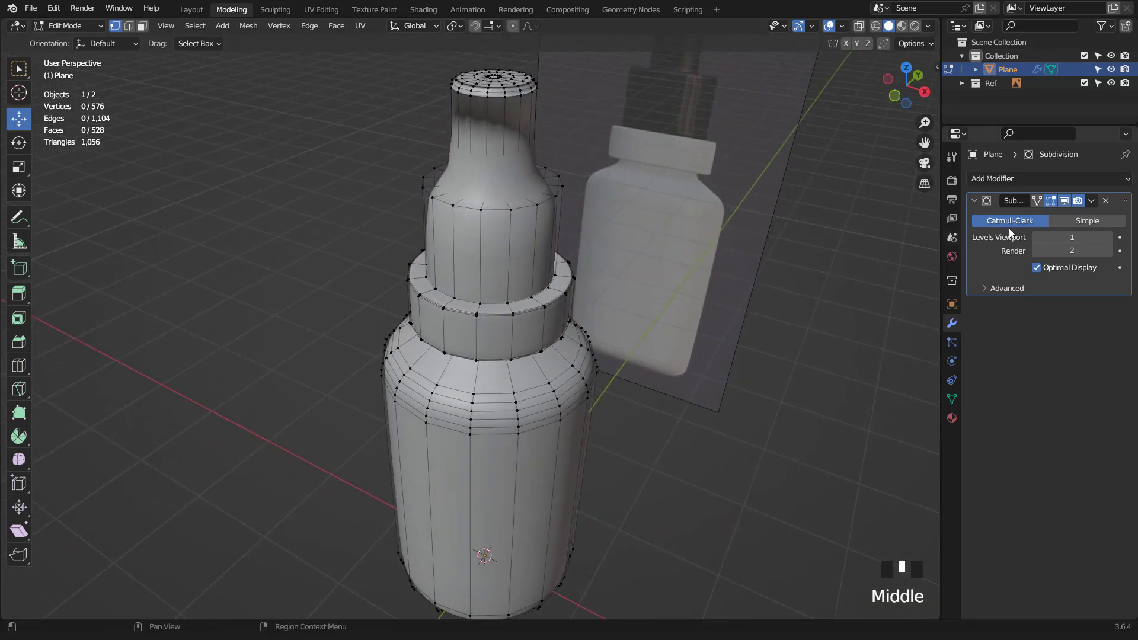
pyautogui.click(1064, 202)
# Bevel the outer and inner edge loops of the cap's ledge with two segments, about 0.005 m wide, and return to Object Mode.
pyautogui.moveTo(511, 284); pyautogui.dragTo(537, 330, button='middle')
pyautogui.scroll(2, 509, 280)
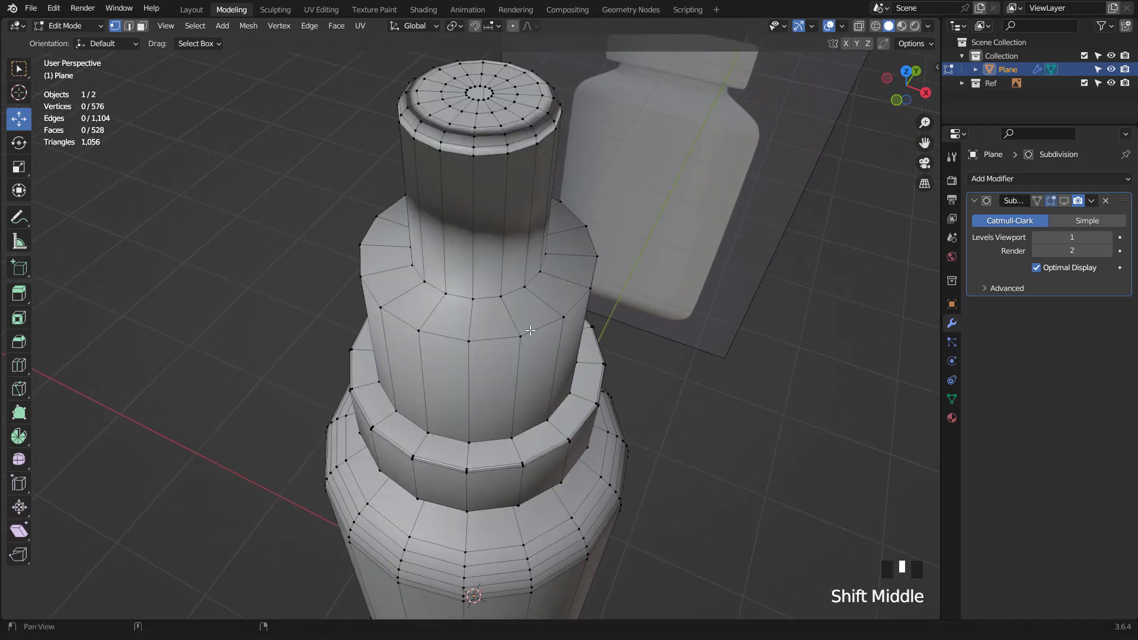
pyautogui.scroll(2, 537, 330)
pyautogui.press('2')
pyautogui.doubleClick(600, 335)
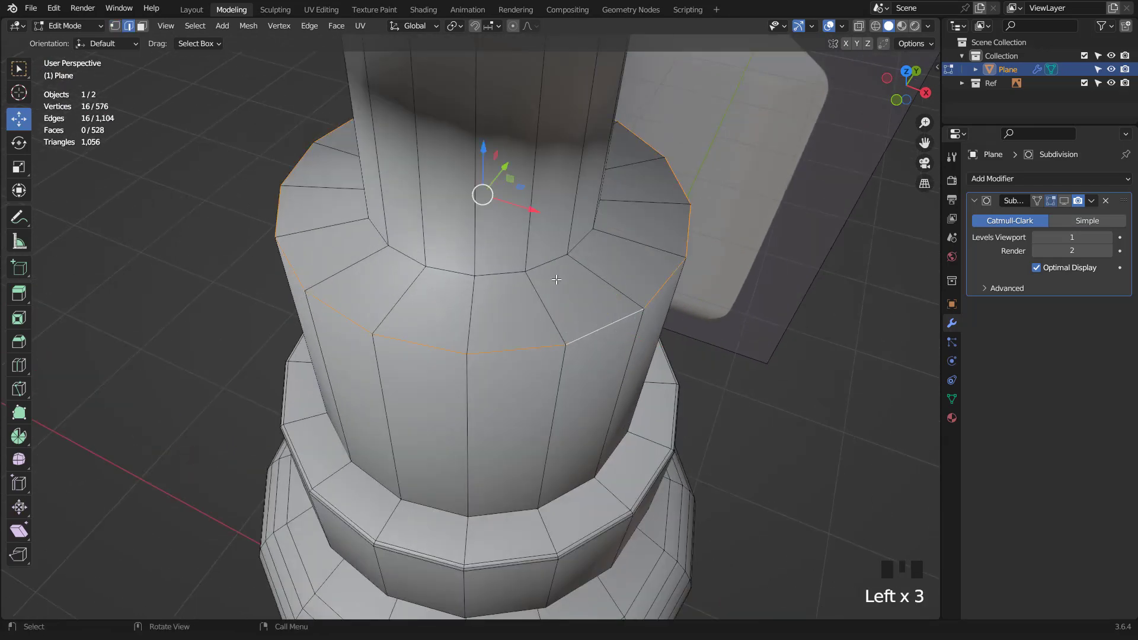
pyautogui.keyDown('shift'); pyautogui.doubleClick(546, 265); pyautogui.keyUp('shift')
pyautogui.scroll(-3, 584, 292)
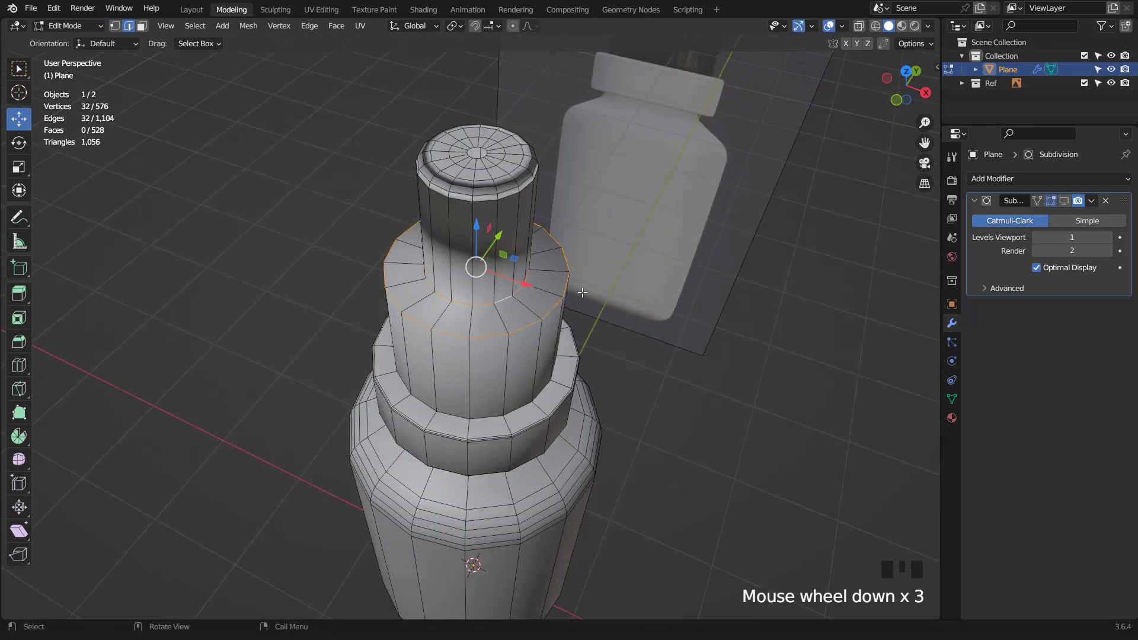
pyautogui.press('KP_1')
pyautogui.press('KP_Decimal')
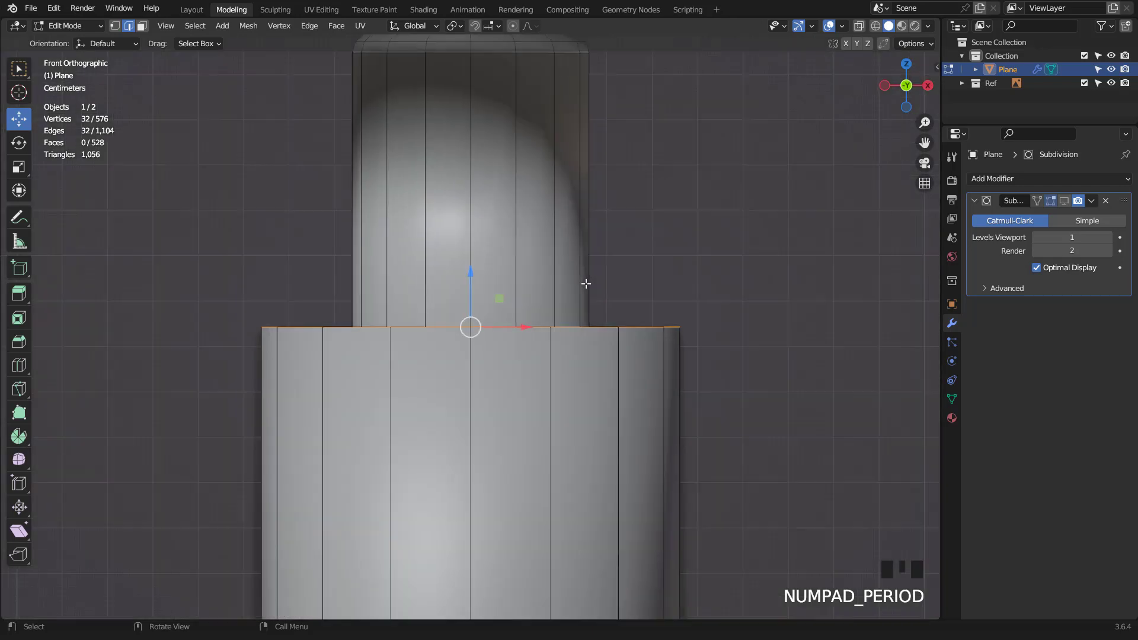
pyautogui.moveTo(628, 343); pyautogui.dragTo(629, 360, button='middle')
pyautogui.hotkey('ctrl', 'b')
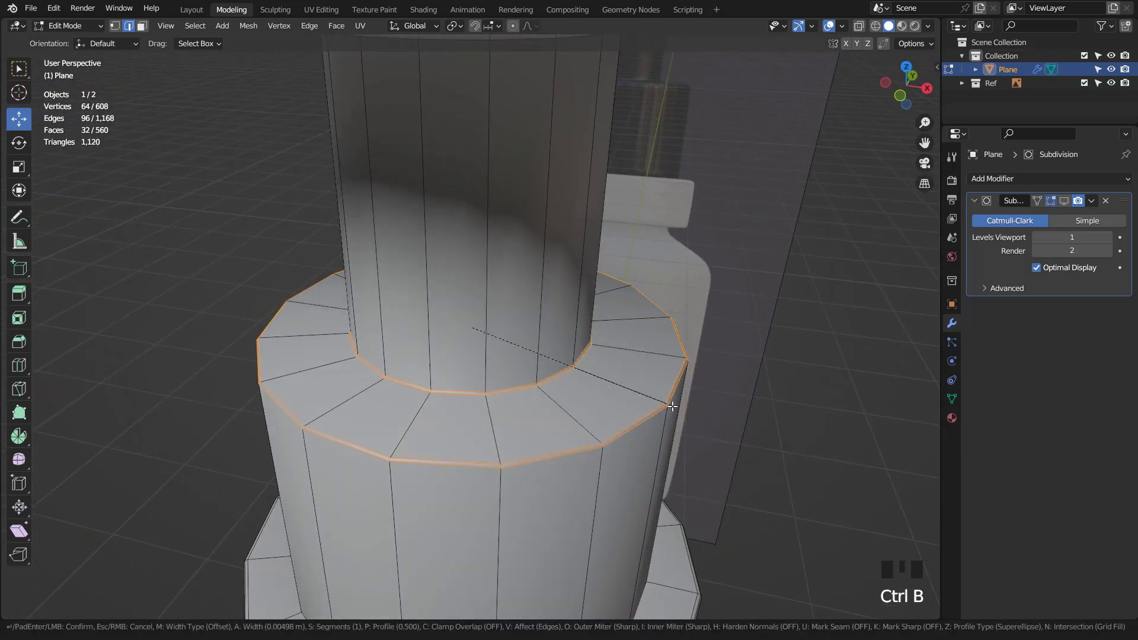
pyautogui.scroll(1, 673, 407)
pyautogui.click(672, 407)
pyautogui.press('Tab')
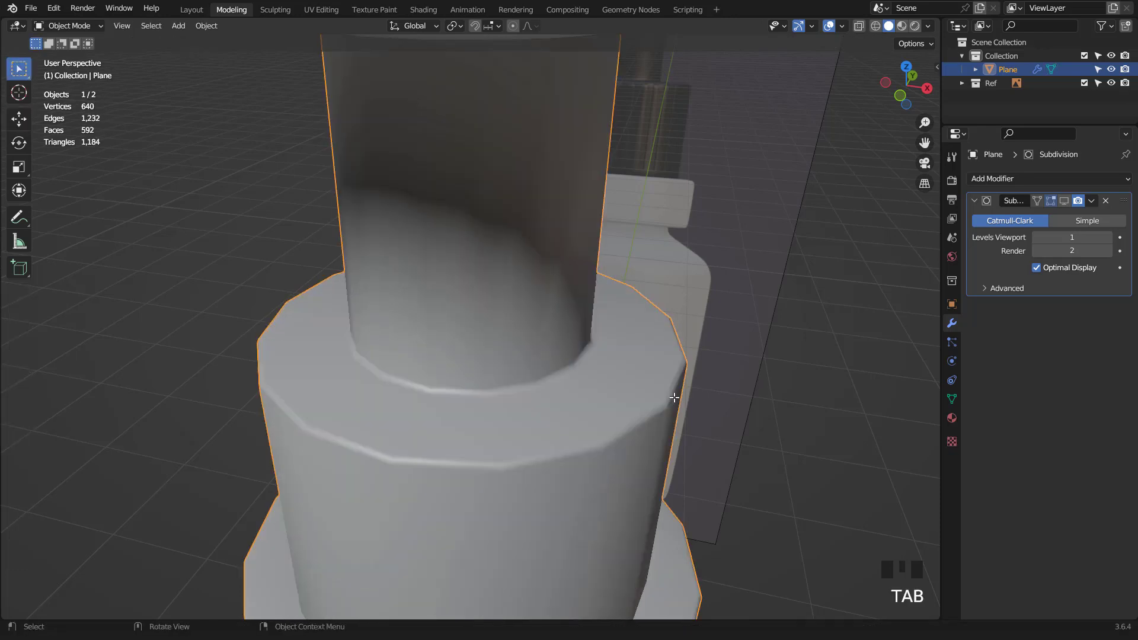
# Turn on the Subdivision modifier's viewport display in Object Mode and check the smoothed bottle from the front and above.
pyautogui.scroll(-5, 681, 388)
pyautogui.press('KP_1')
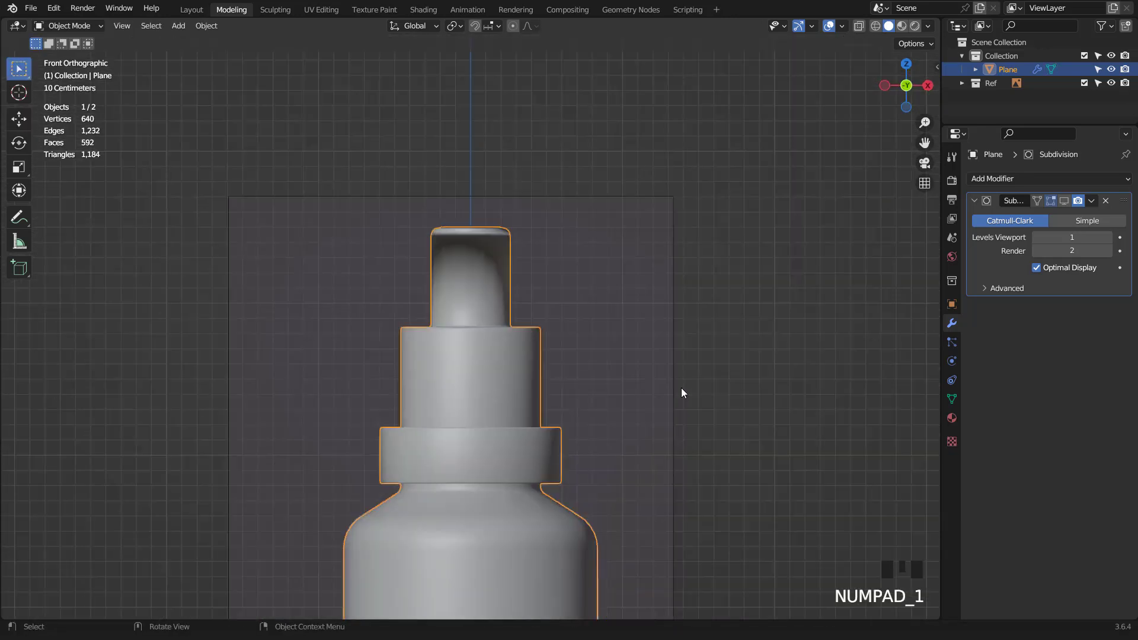
pyautogui.click(1064, 201)
pyautogui.scroll(-2, 571, 336)
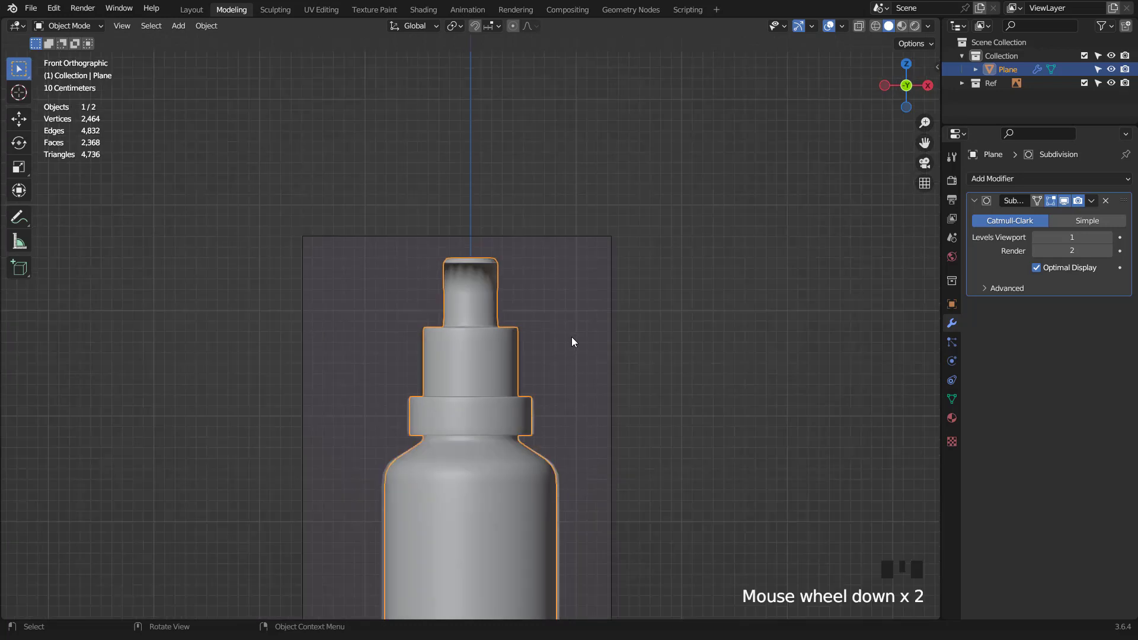
pyautogui.moveTo(571, 337); pyautogui.dragTo(516, 346, button='middle')
pyautogui.scroll(2, 515, 346)
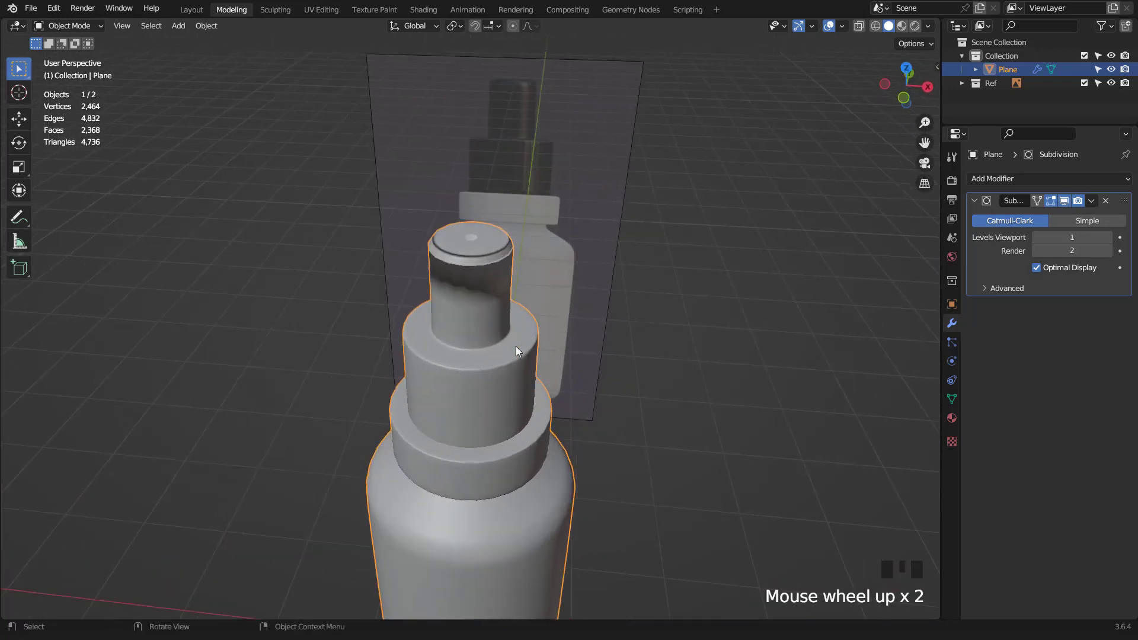
# Enable the Face Orientation overlay and recalculate the normals of the bottle's whole mesh in Edit Mode.
pyautogui.press('Tab')
pyautogui.press('a')
pyautogui.scroll(-3, 516, 351)
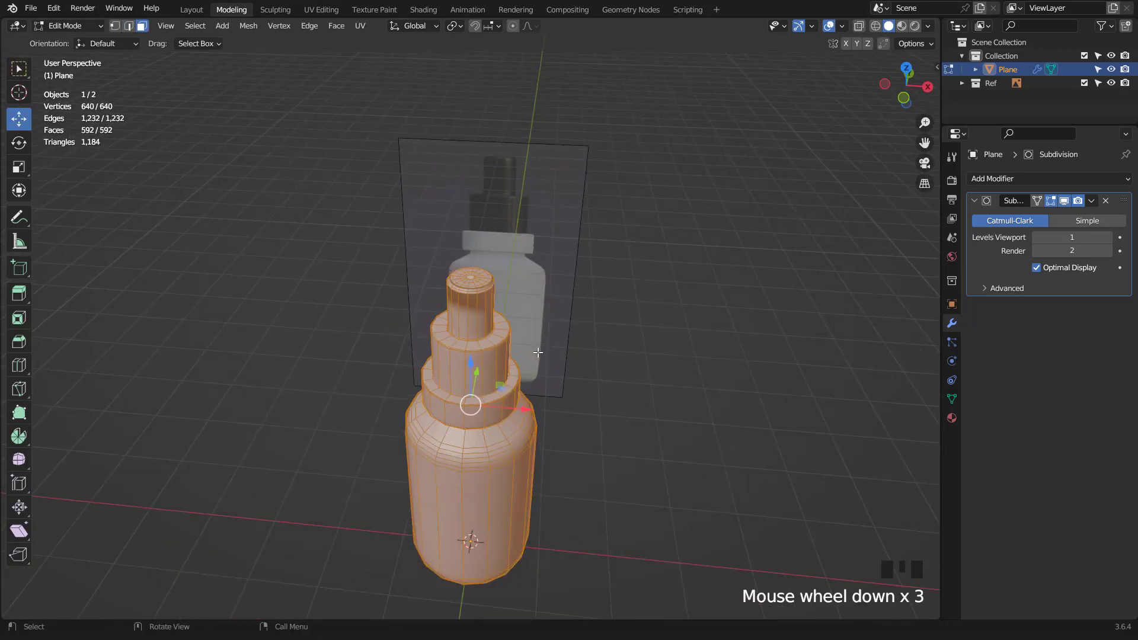
pyautogui.press('KP_1')
pyautogui.keyDown('shift'); pyautogui.moveTo(544, 370); pyautogui.dragTo(570, 237, button='middle'); pyautogui.keyUp('shift')
pyautogui.click(841, 26)
pyautogui.click(758, 295)
pyautogui.hotkey('shift', 'n')
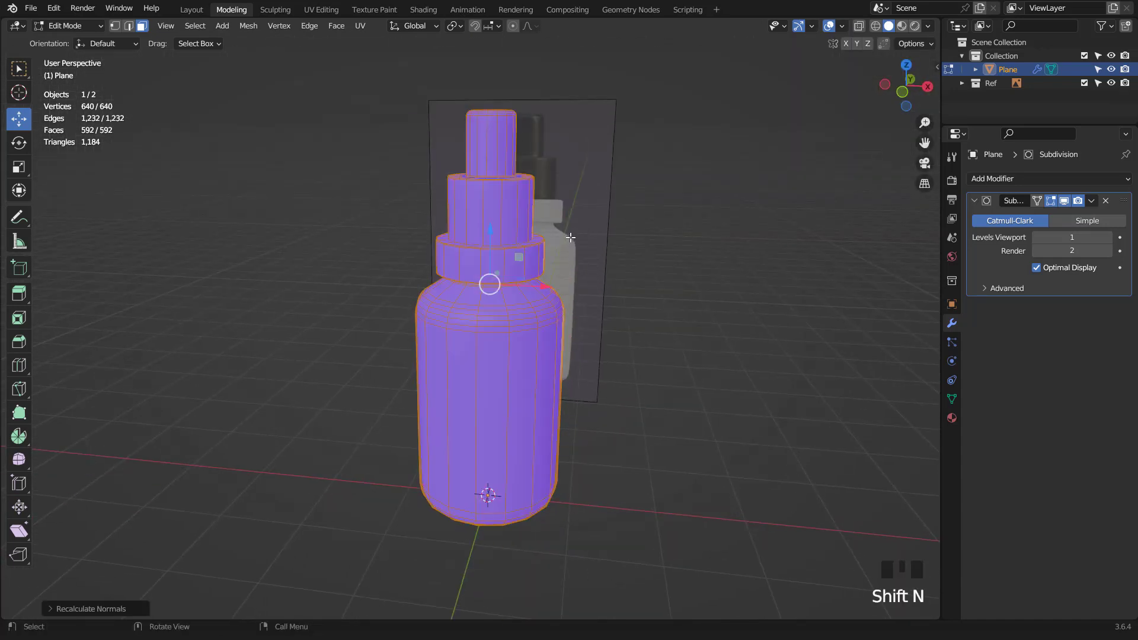
# Return to Object Mode and turn off the Face Orientation overlay in the front view.
pyautogui.press('Tab')
pyautogui.press('KP_1')
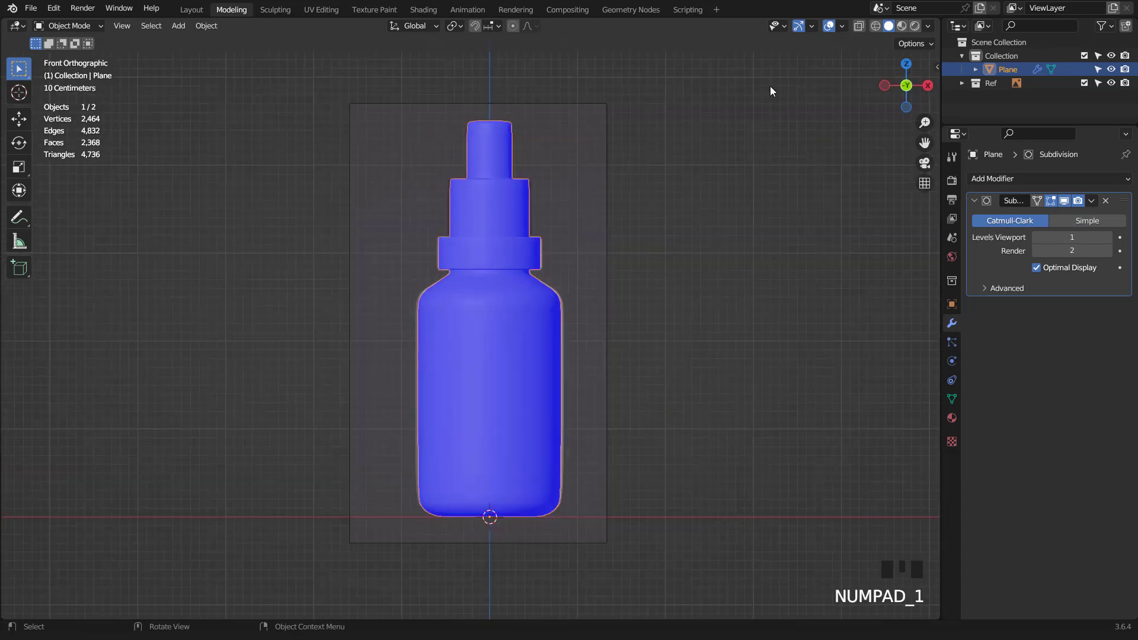
pyautogui.click(843, 26)
pyautogui.click(758, 282)
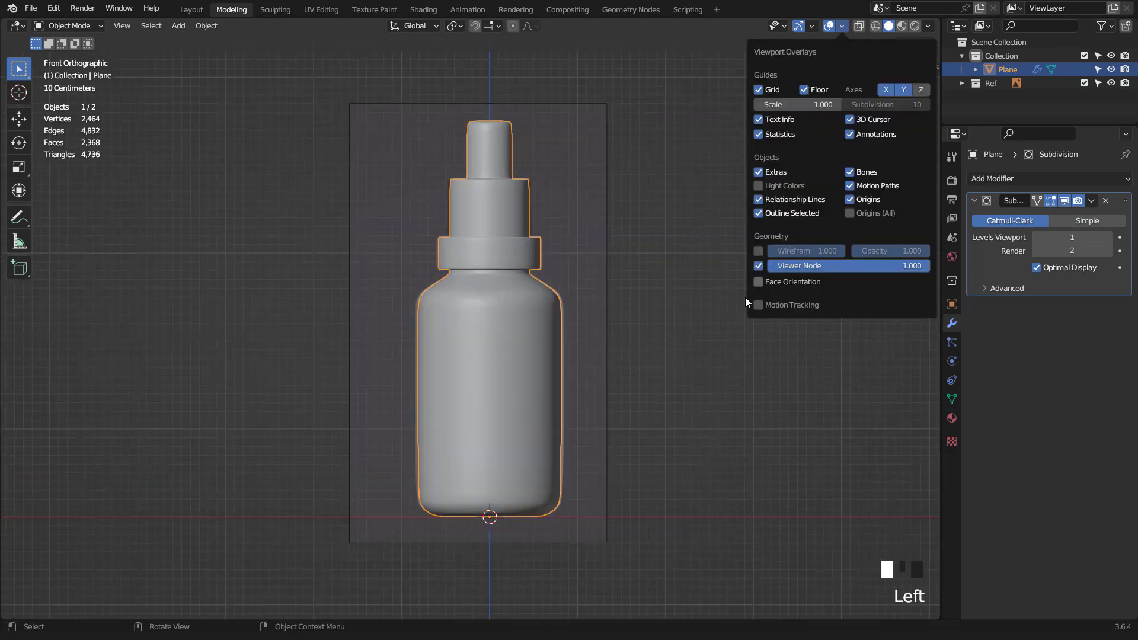
# Select the edge loop around the hole on top of the bulb and merge its vertices at the center.
pyautogui.moveTo(533, 275); pyautogui.dragTo(519, 346, button='middle')
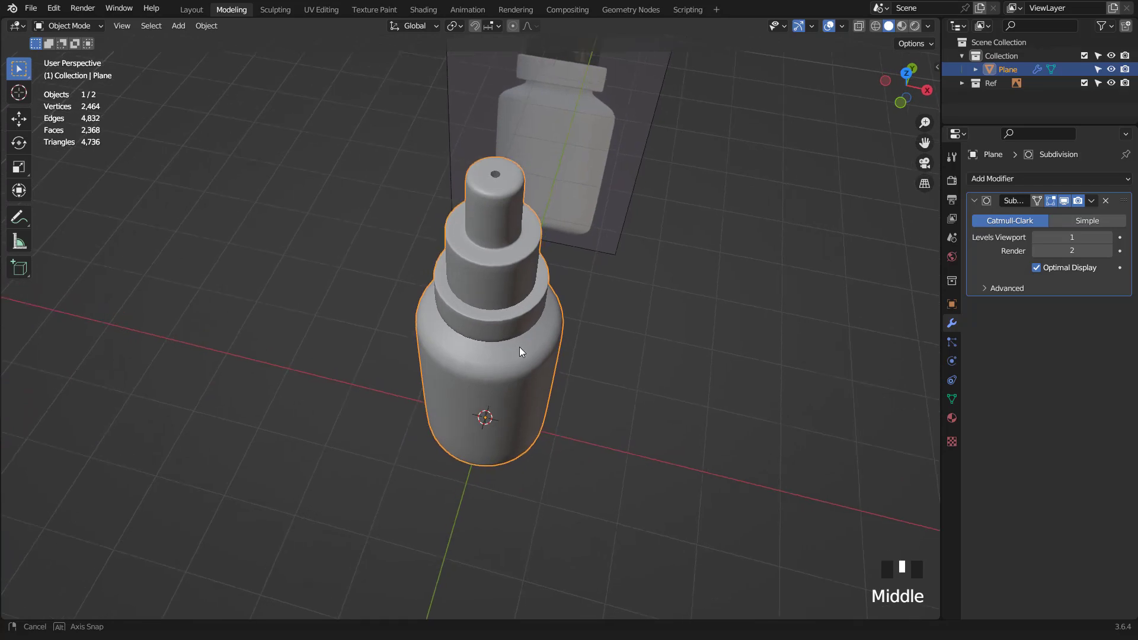
pyautogui.scroll(2, 529, 351)
pyautogui.press('KP_7')
pyautogui.press('Tab')
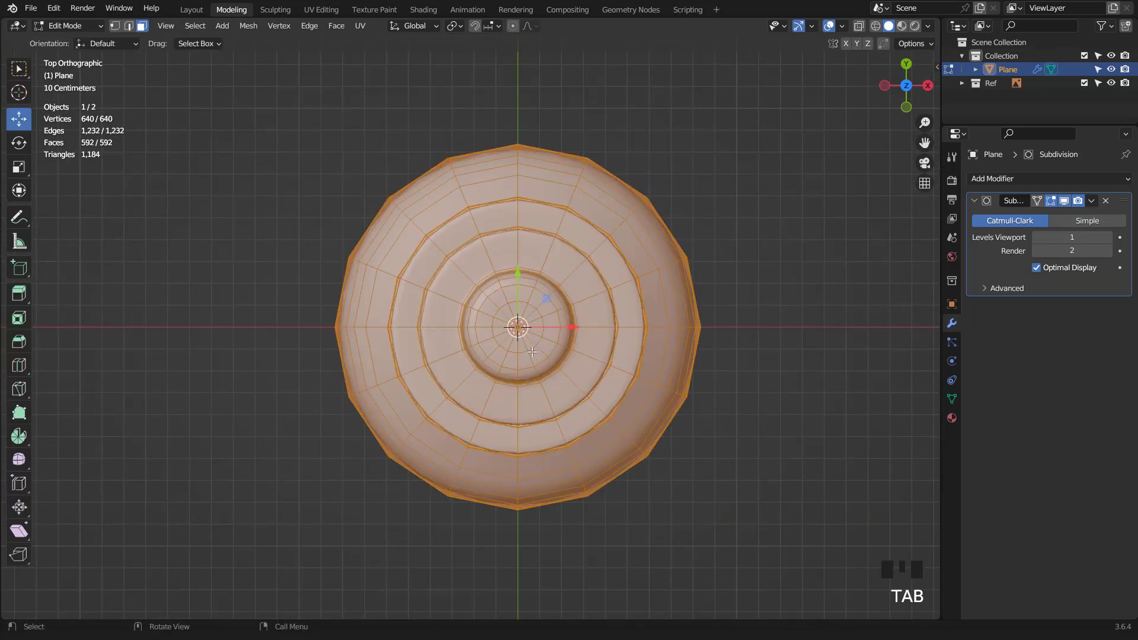
pyautogui.scroll(2, 529, 351)
pyautogui.moveTo(529, 350); pyautogui.dragTo(571, 311, button='middle')
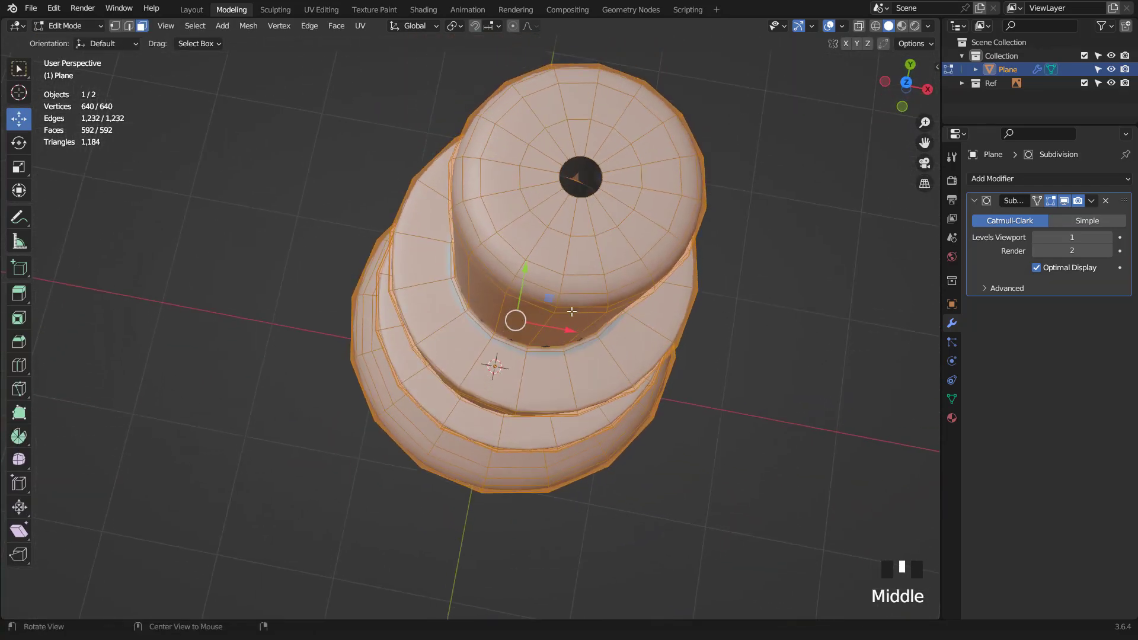
pyautogui.press('2')
pyautogui.tripleClick(594, 166)
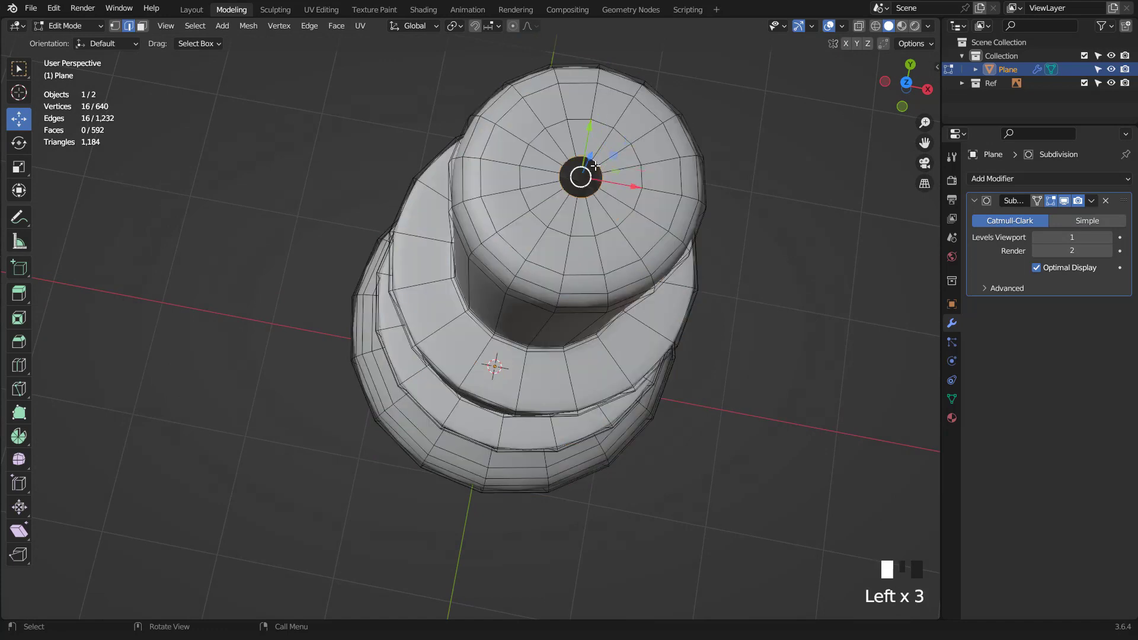
pyautogui.press('1')
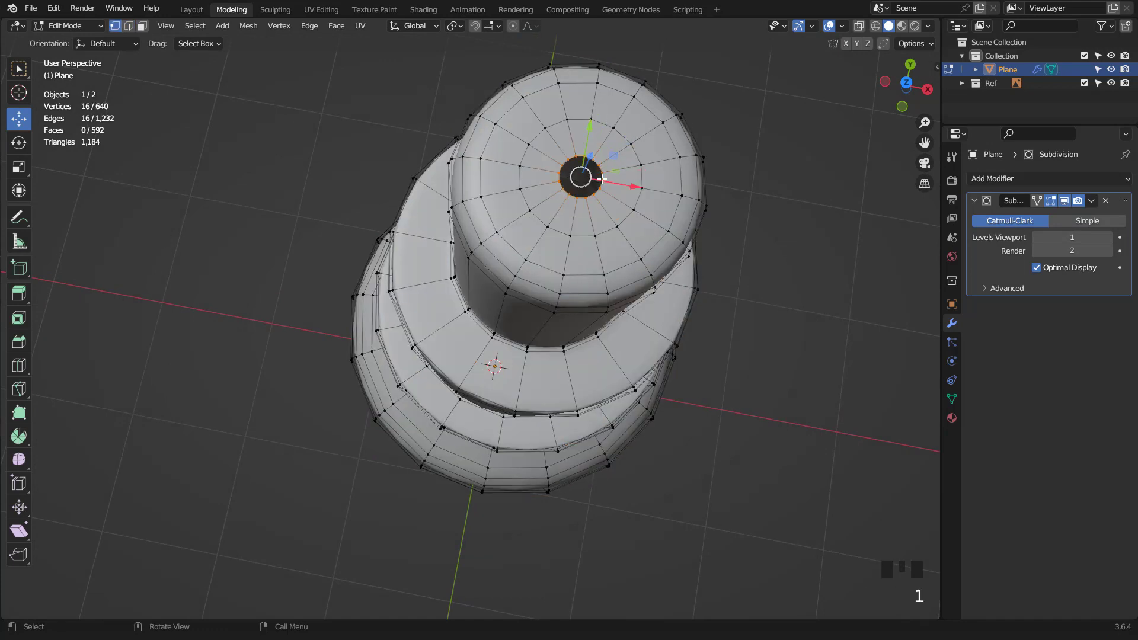
pyautogui.press('m')
pyautogui.click(602, 179)
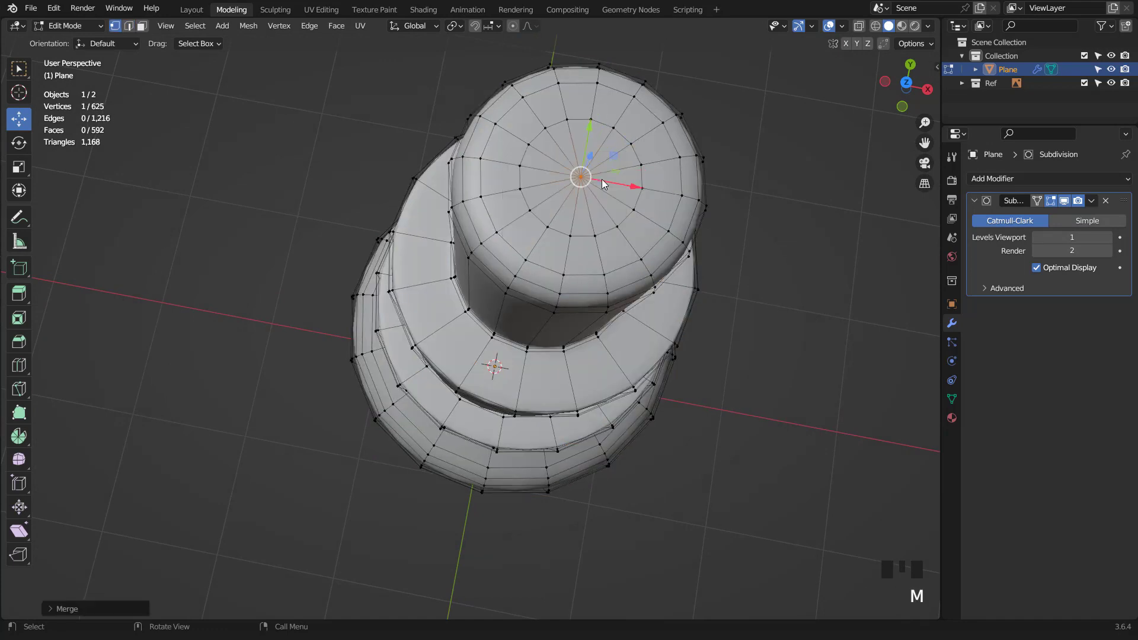
# Select the ring of triangular faces on the underside of the bottle and inset it by about 0.03 m.
pyautogui.press('Tab')
pyautogui.scroll(-4, 563, 269)
pyautogui.moveTo(563, 269); pyautogui.dragTo(538, 386, button='middle')
pyautogui.scroll(2, 539, 386)
pyautogui.press('Tab')
pyautogui.press('ctrl+KP_7')
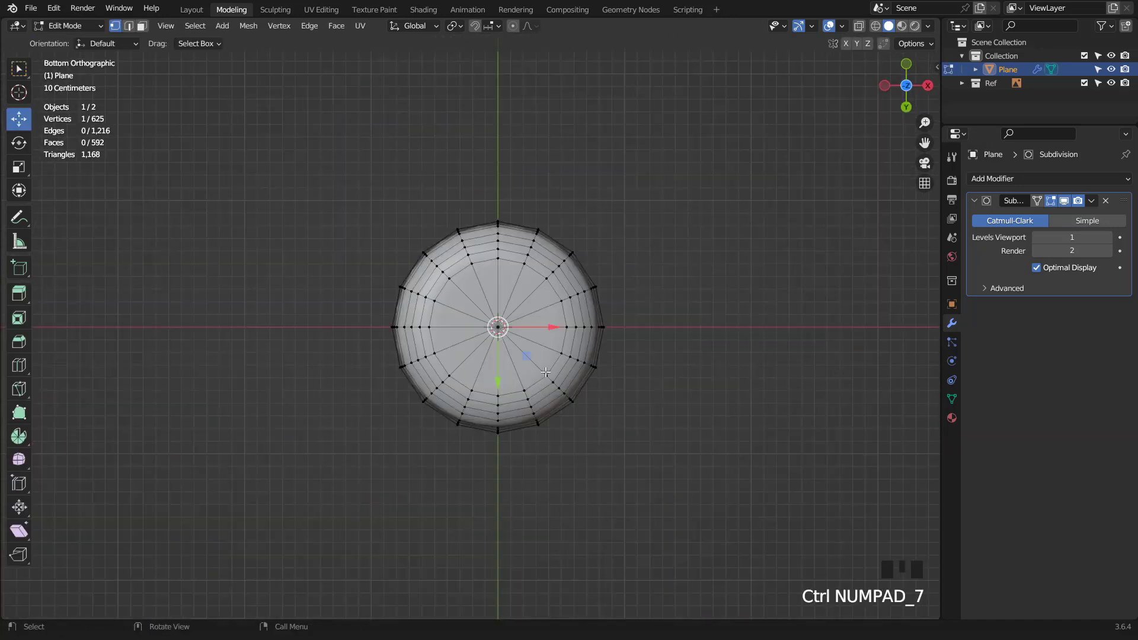
pyautogui.scroll(2, 539, 373)
pyautogui.press('3')
pyautogui.keyDown('alt'); pyautogui.click(520, 290); pyautogui.keyUp('alt')
pyautogui.scroll(1, 545, 354)
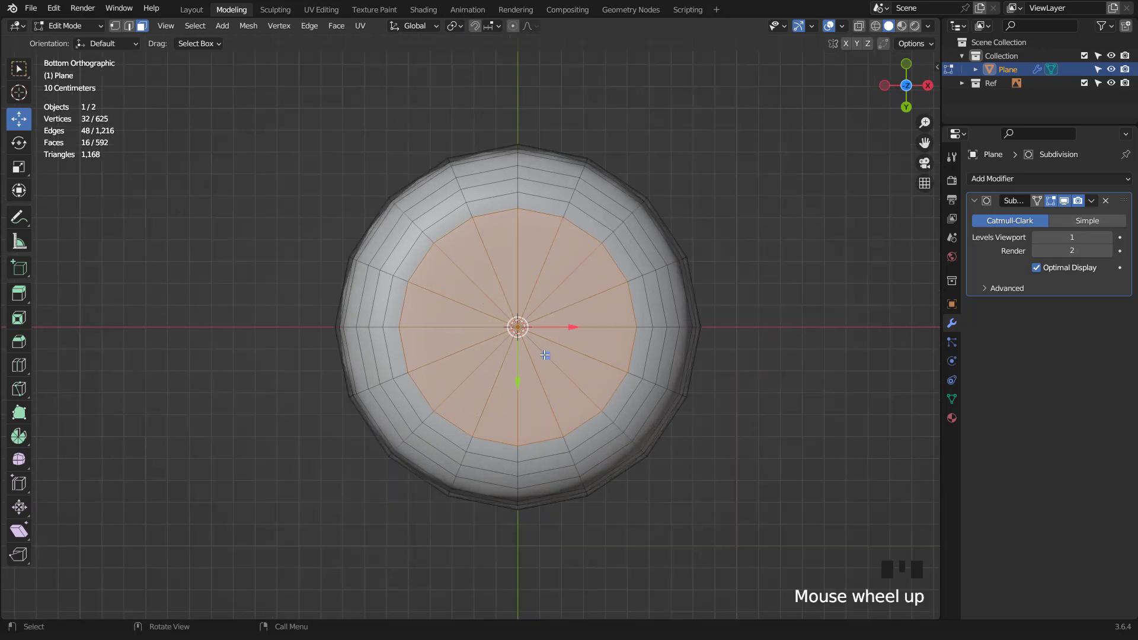
pyautogui.press('i')
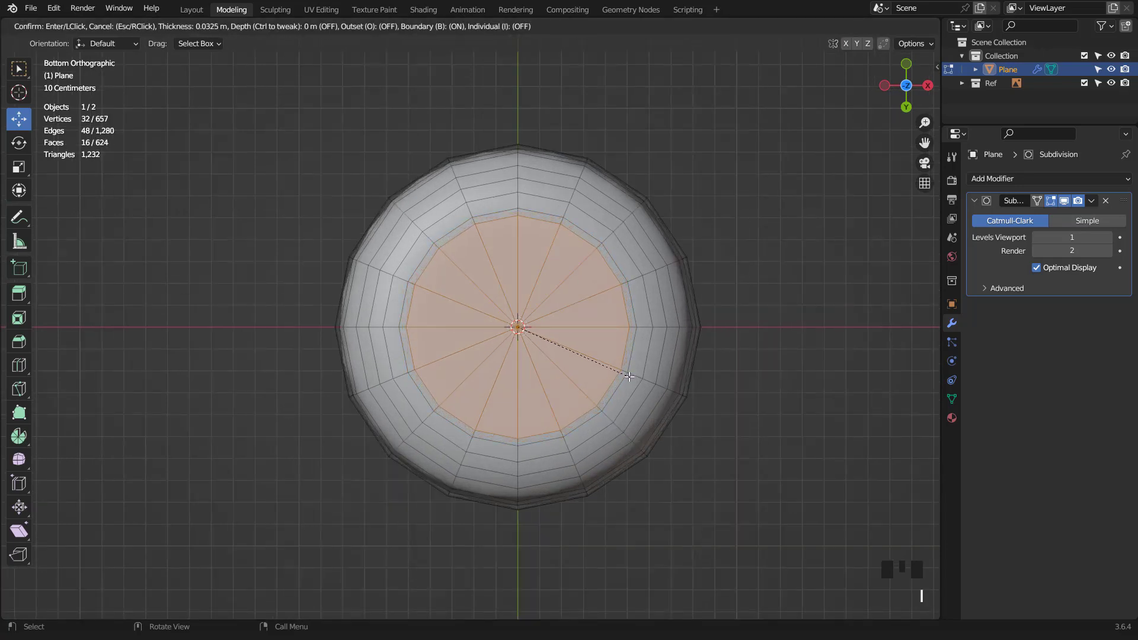
pyautogui.click(627, 376)
pyautogui.moveTo(565, 394); pyautogui.dragTo(468, 356, button='middle')
pyautogui.press('KP_Decimal')
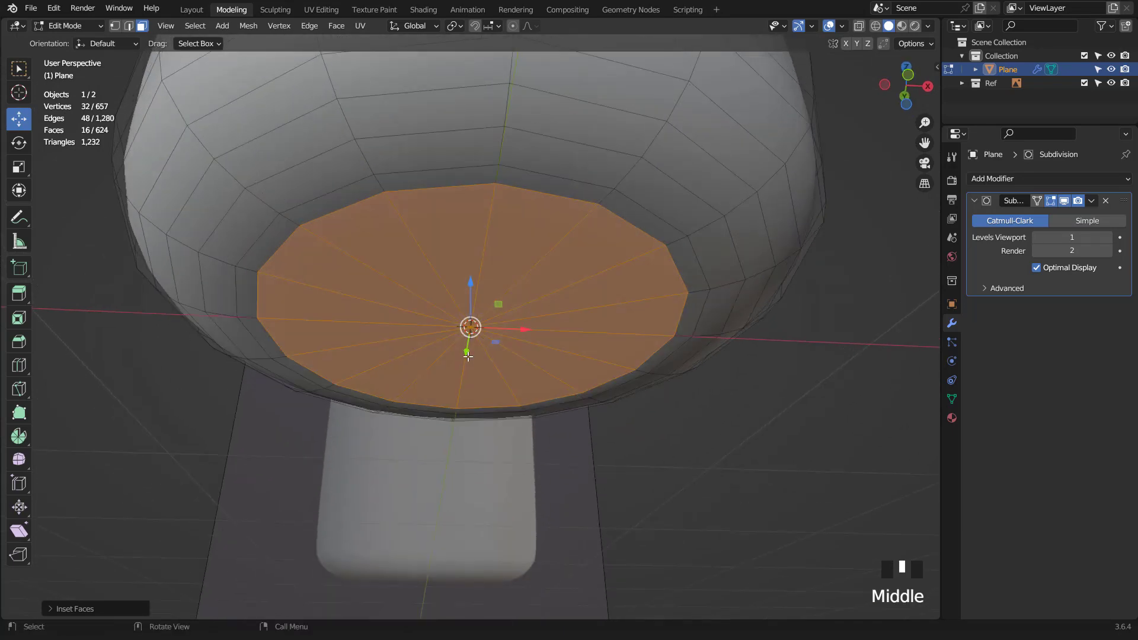
pyautogui.moveTo(468, 356); pyautogui.dragTo(464, 346)
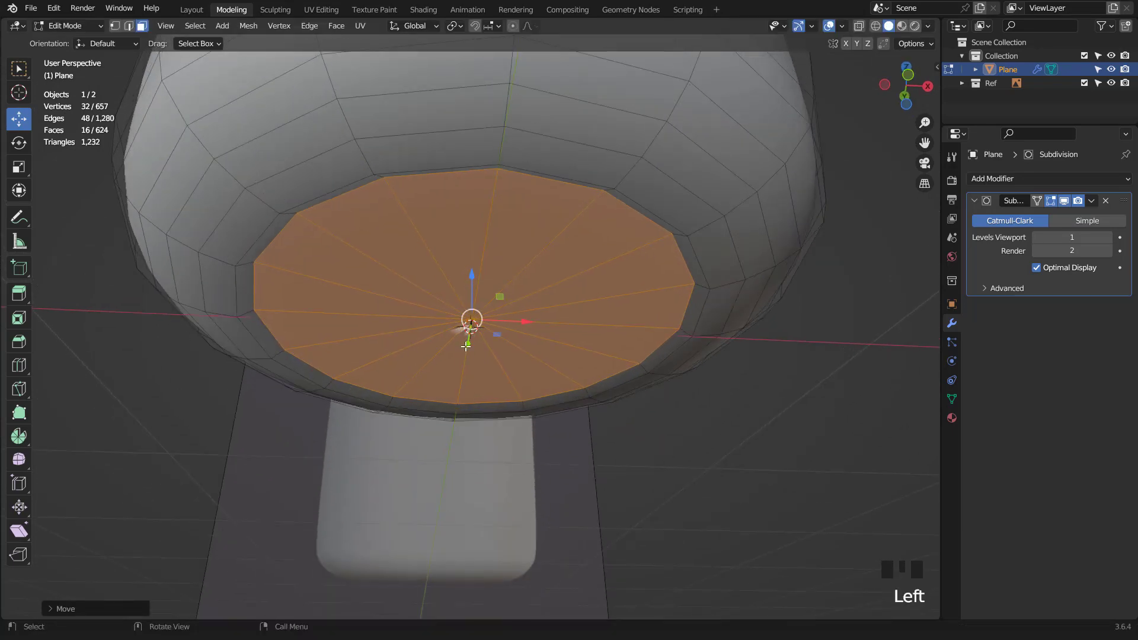
pyautogui.hotkey('ctrl', 'z')
# Turn off the Subdivision viewport display and move the inset base faces up along Z to recess the bottom slightly.
pyautogui.moveTo(466, 348); pyautogui.dragTo(474, 281, button='middle')
pyautogui.moveTo(474, 281); pyautogui.dragTo(472, 392)
pyautogui.click(1064, 201)
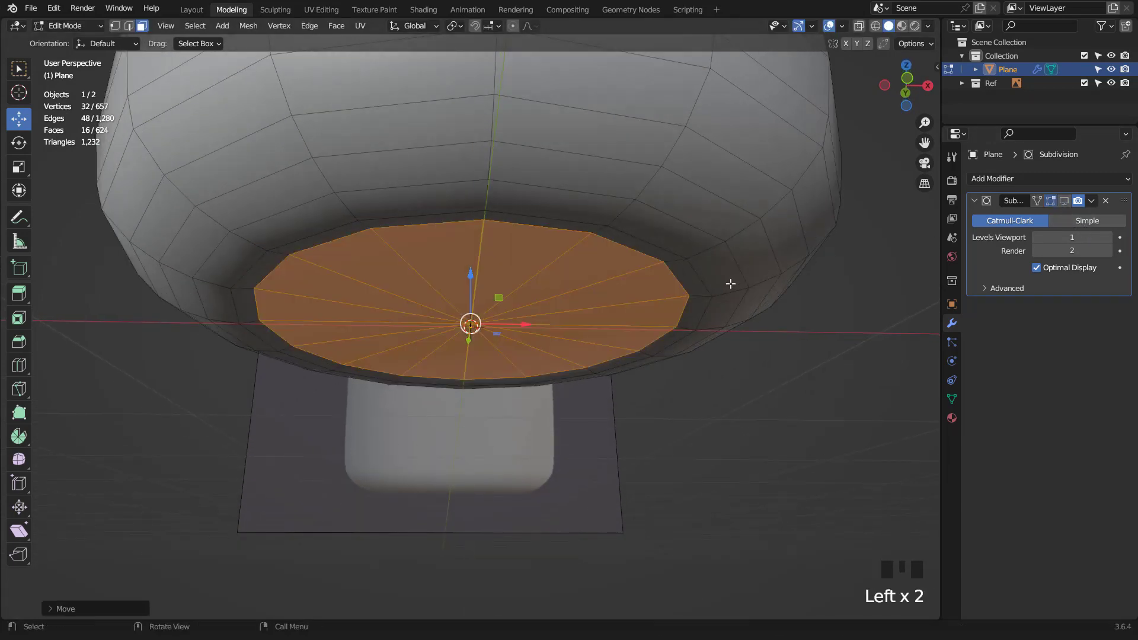
pyautogui.moveTo(471, 278); pyautogui.dragTo(472, 271)
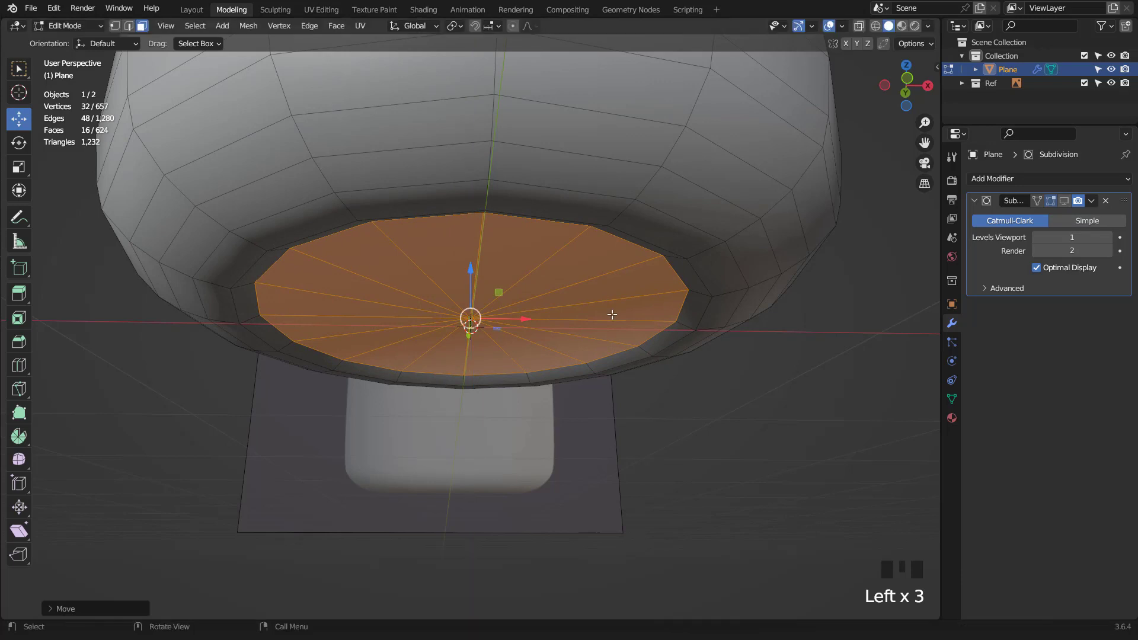
# Inset the recessed base faces by about 0.26 m, return to Object Mode and turn the Subdivision viewport display back on.
pyautogui.press('i')
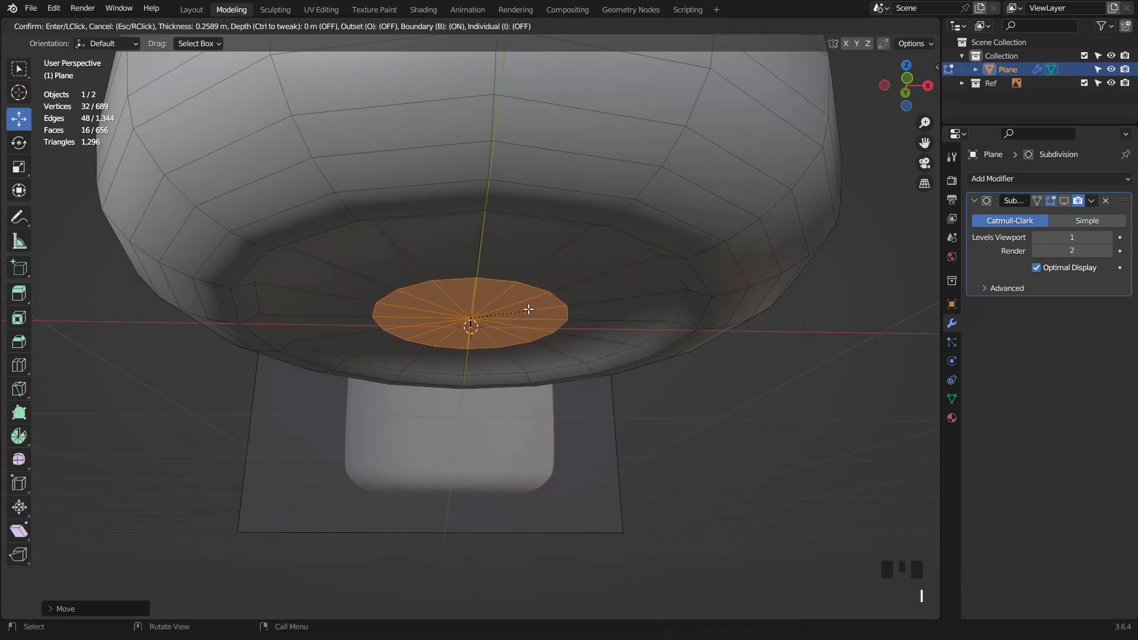
pyautogui.click(525, 308)
pyautogui.press('Tab')
pyautogui.scroll(-3, 561, 325)
pyautogui.moveTo(560, 324); pyautogui.dragTo(579, 261, button='middle')
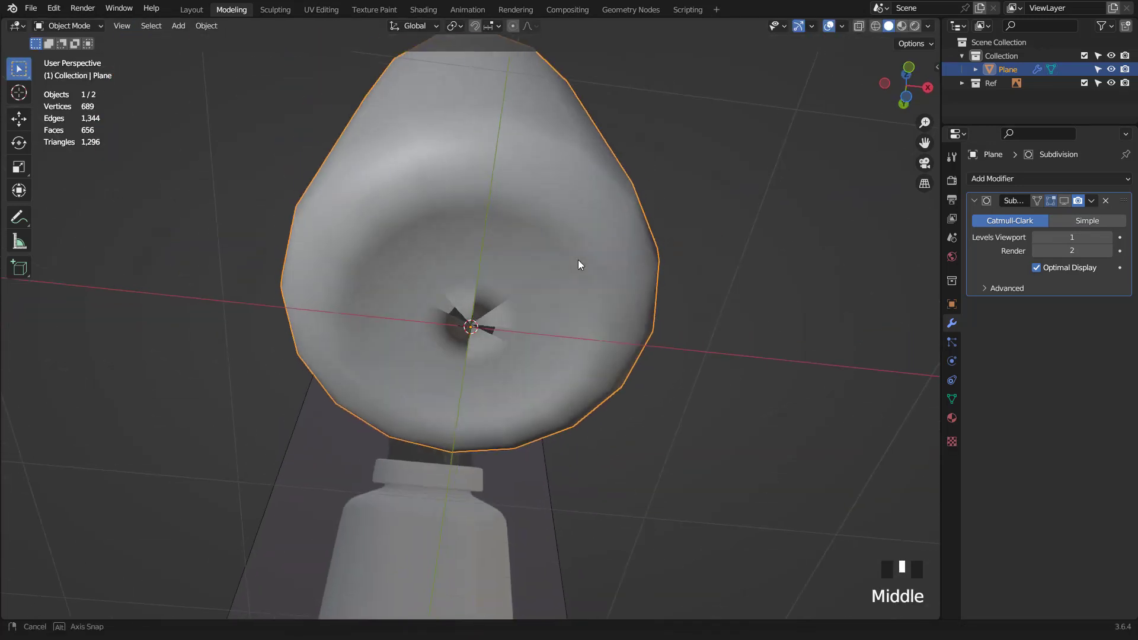
pyautogui.click(1063, 200)
pyautogui.scroll(2, 532, 352)
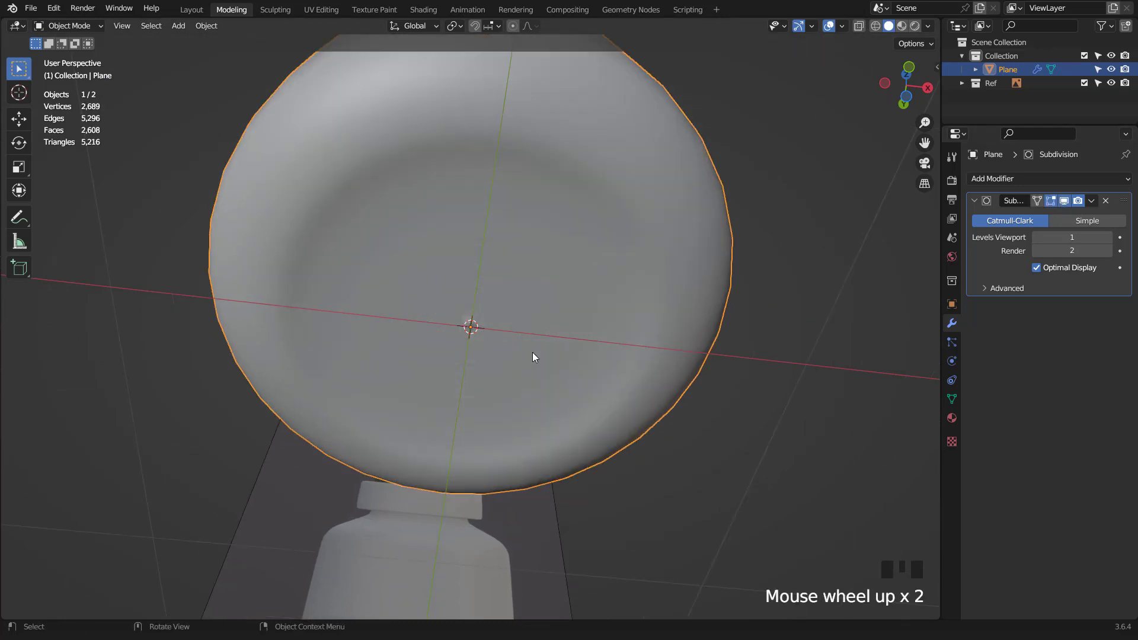
# Merge the vertices of the innermost base faces at the center with X-ray enabled, then return to Object Mode with X-ray off.
pyautogui.press('Tab')
pyautogui.moveTo(532, 352); pyautogui.dragTo(528, 329, button='middle')
pyautogui.scroll(2, 528, 330)
pyautogui.press('1')
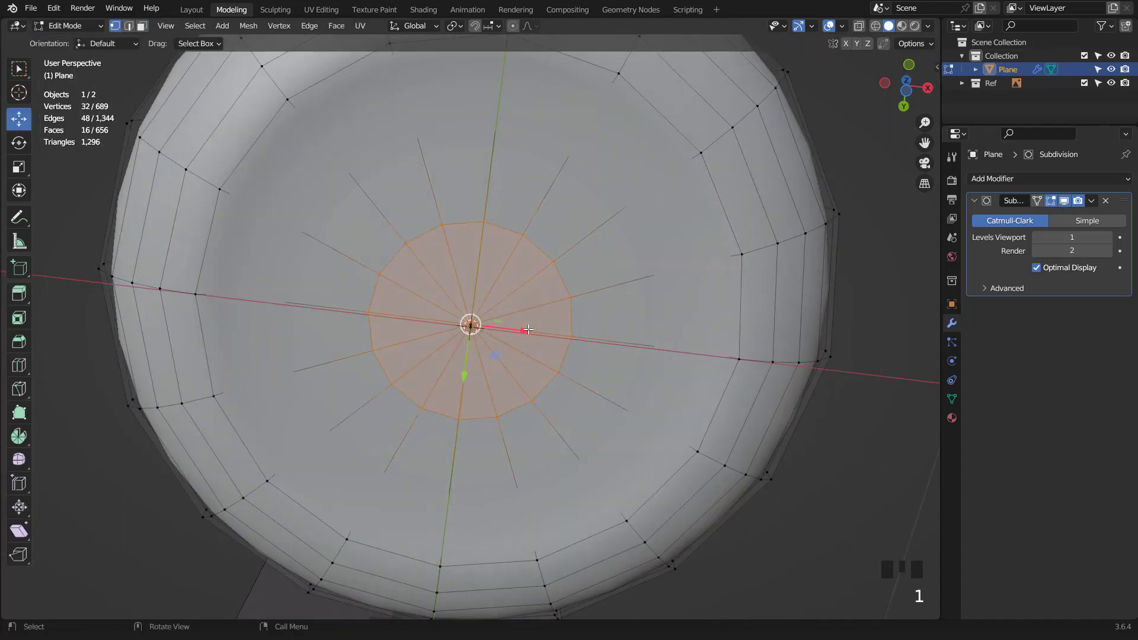
pyautogui.click(859, 27)
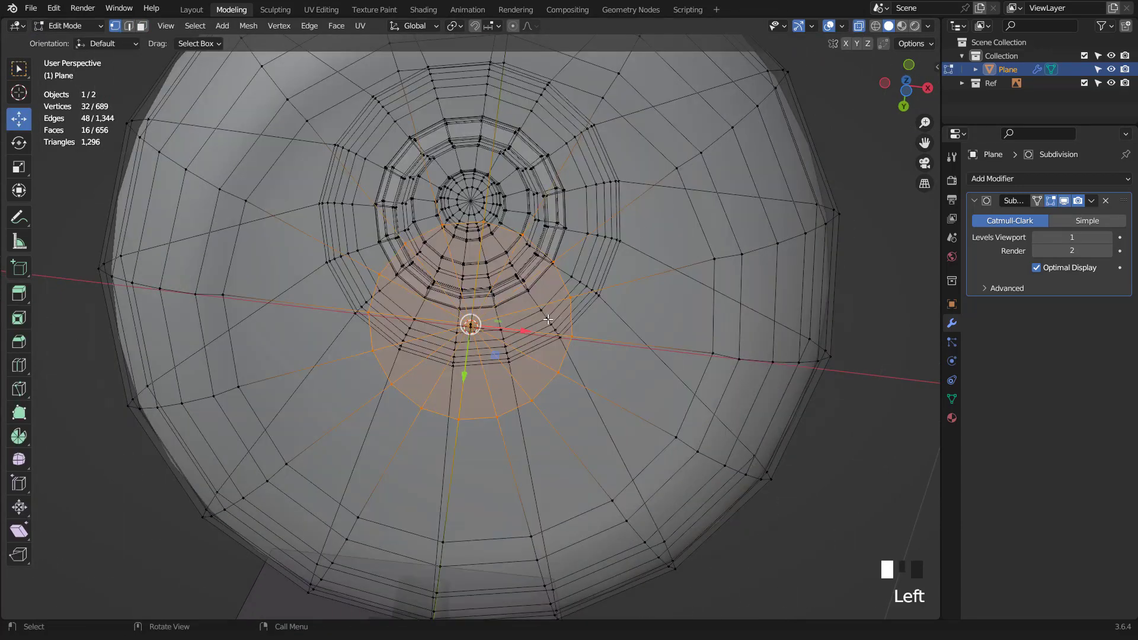
pyautogui.moveTo(548, 319); pyautogui.dragTo(499, 331, button='middle')
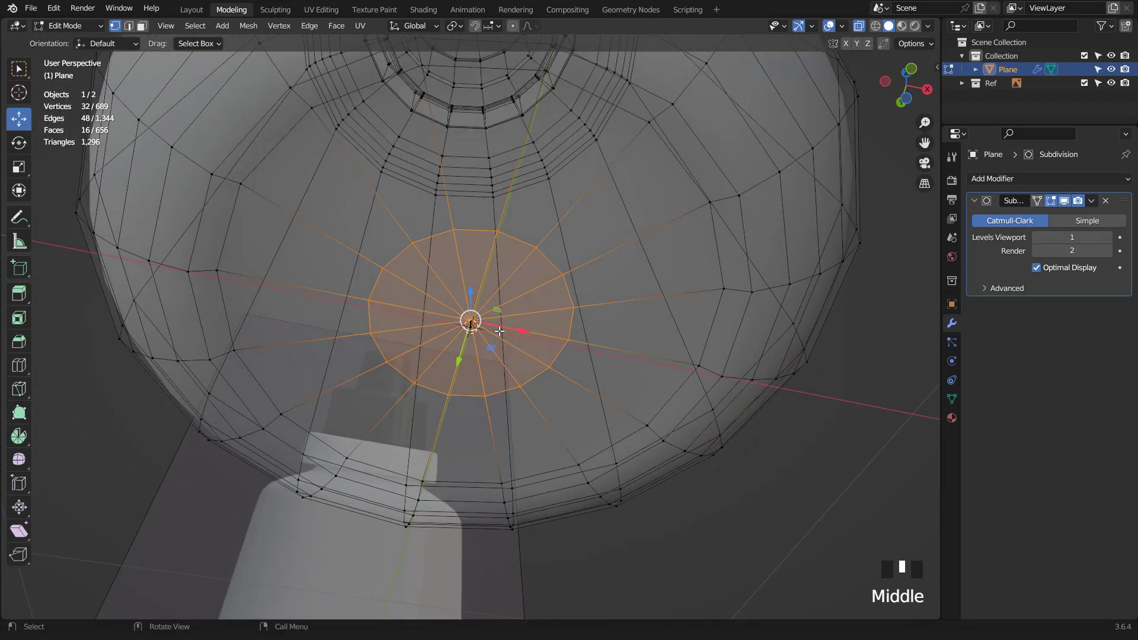
pyautogui.press('`')
pyautogui.press('Escape')
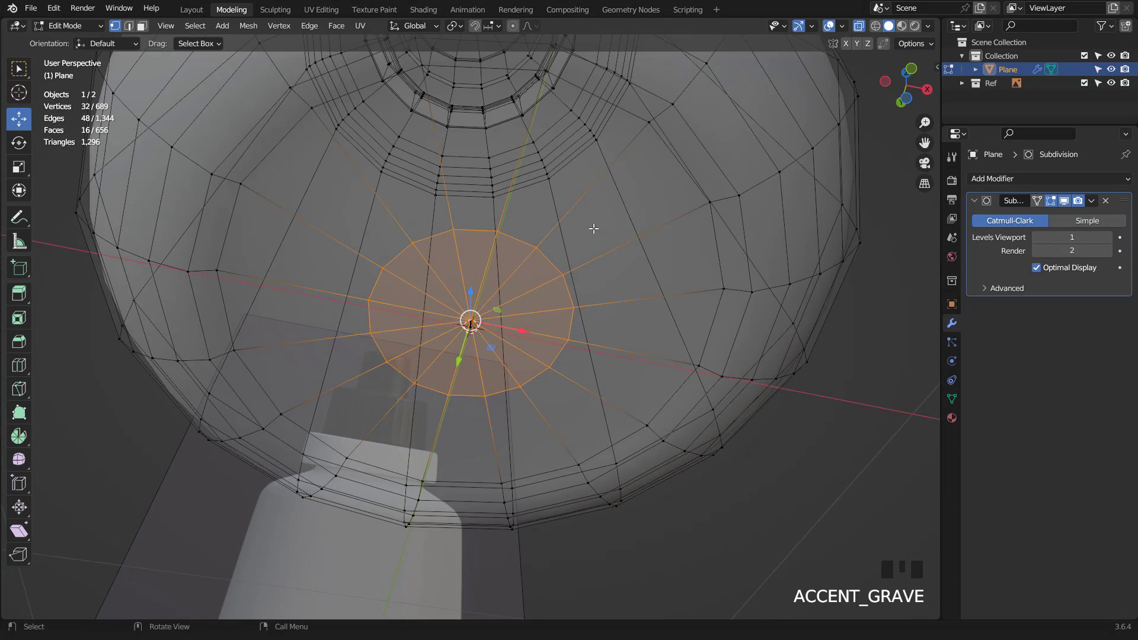
pyautogui.press('m')
pyautogui.click(593, 229)
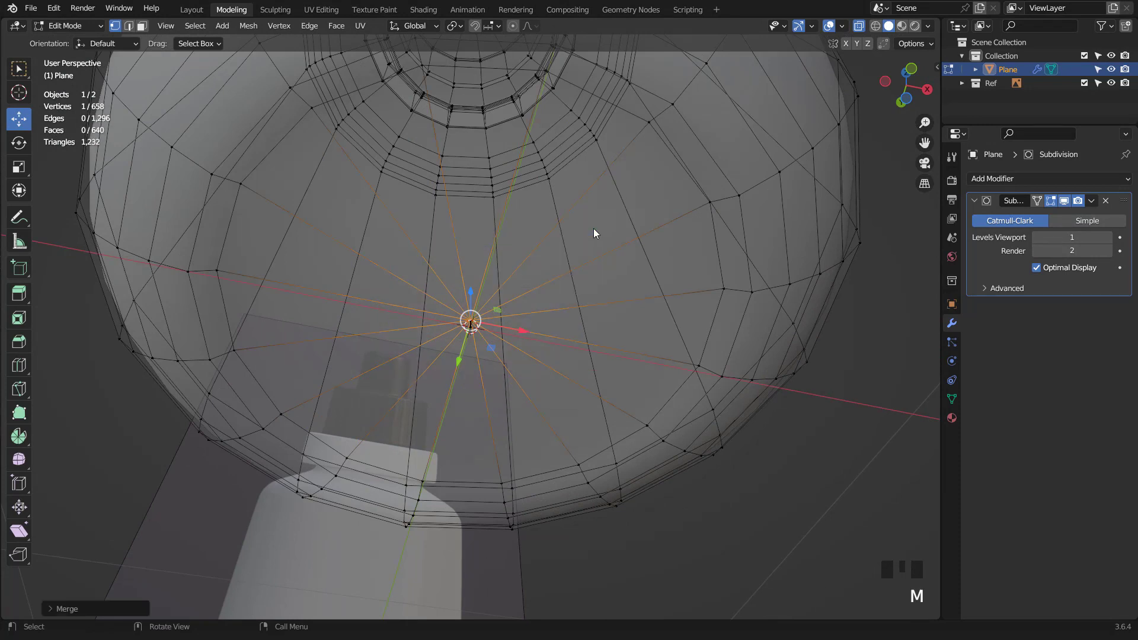
pyautogui.press('Tab')
pyautogui.click(859, 26)
# Scale the bottle's entire mesh by about 1.02 in X and Y, excluding Z, to match the reference width in front view.
pyautogui.scroll(-6, 506, 332)
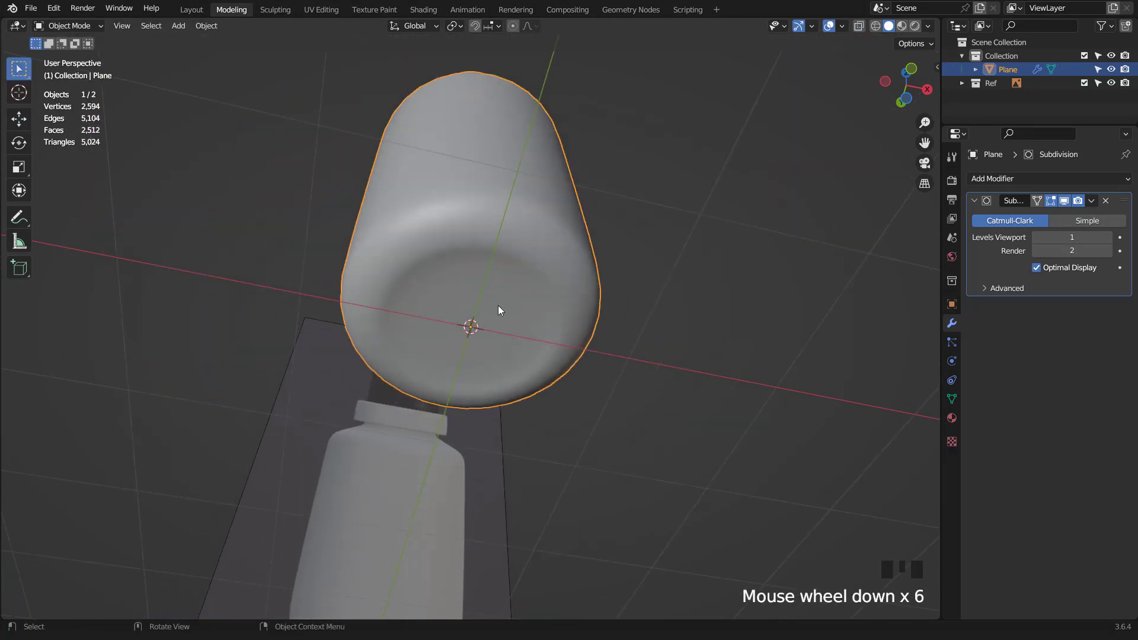
pyautogui.moveTo(497, 304); pyautogui.dragTo(508, 390, button='middle')
pyautogui.scroll(-3, 474, 314)
pyautogui.press('KP_1')
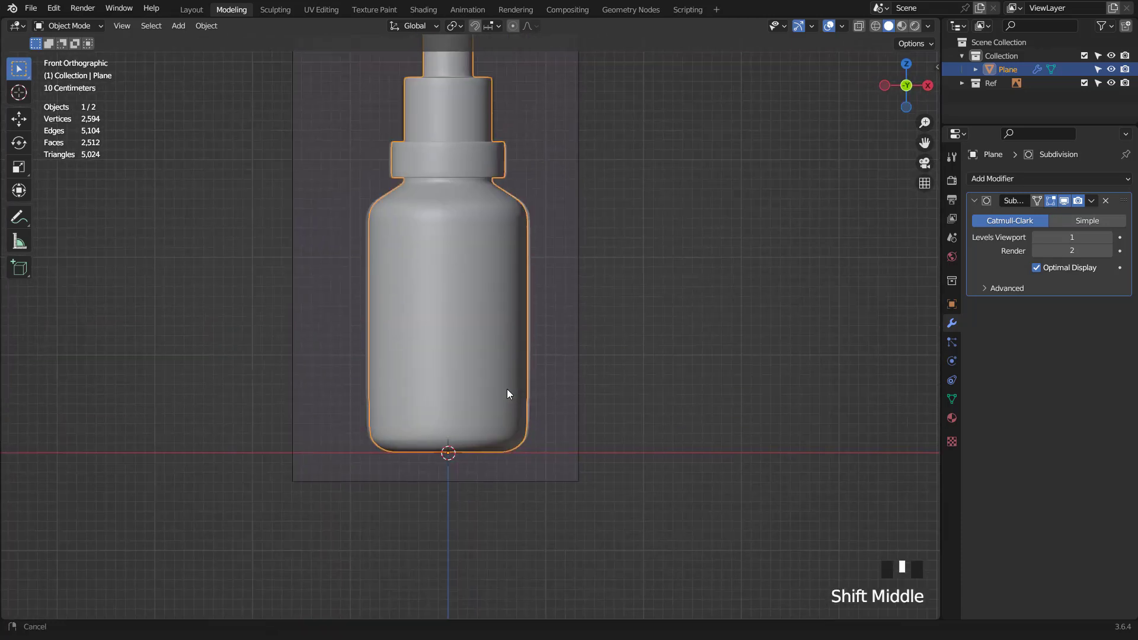
pyautogui.scroll(2, 531, 383)
pyautogui.scroll(-1, 531, 381)
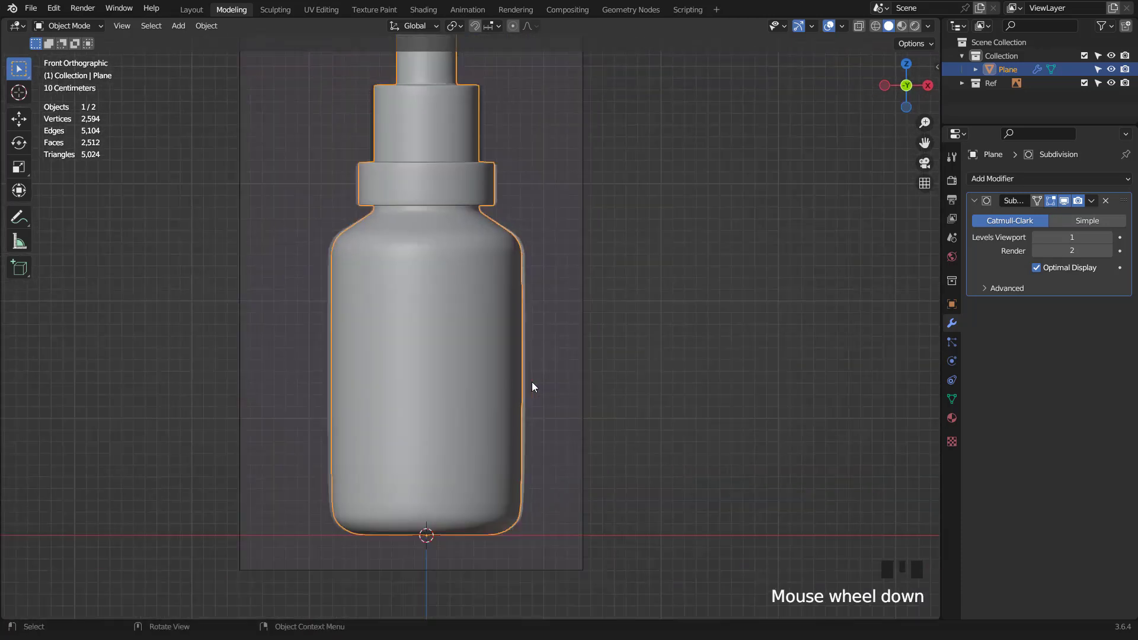
pyautogui.keyDown('shift'); pyautogui.moveTo(526, 353); pyautogui.dragTo(535, 363, button='middle'); pyautogui.keyUp('shift')
pyautogui.press('Tab')
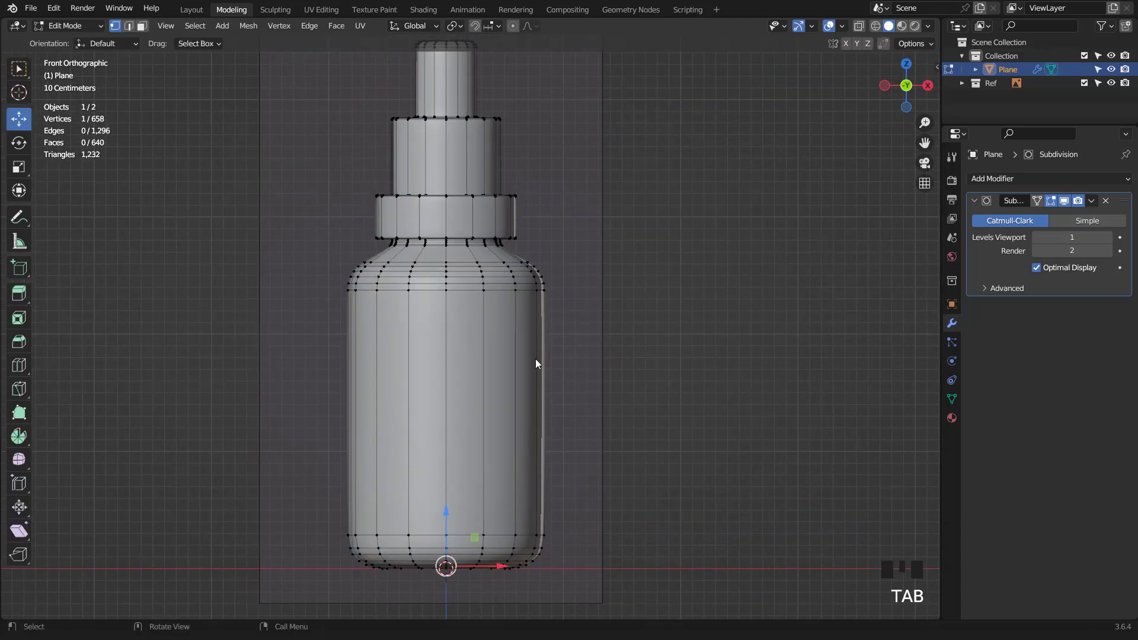
pyautogui.press('a')
pyautogui.scroll(1, 634, 386)
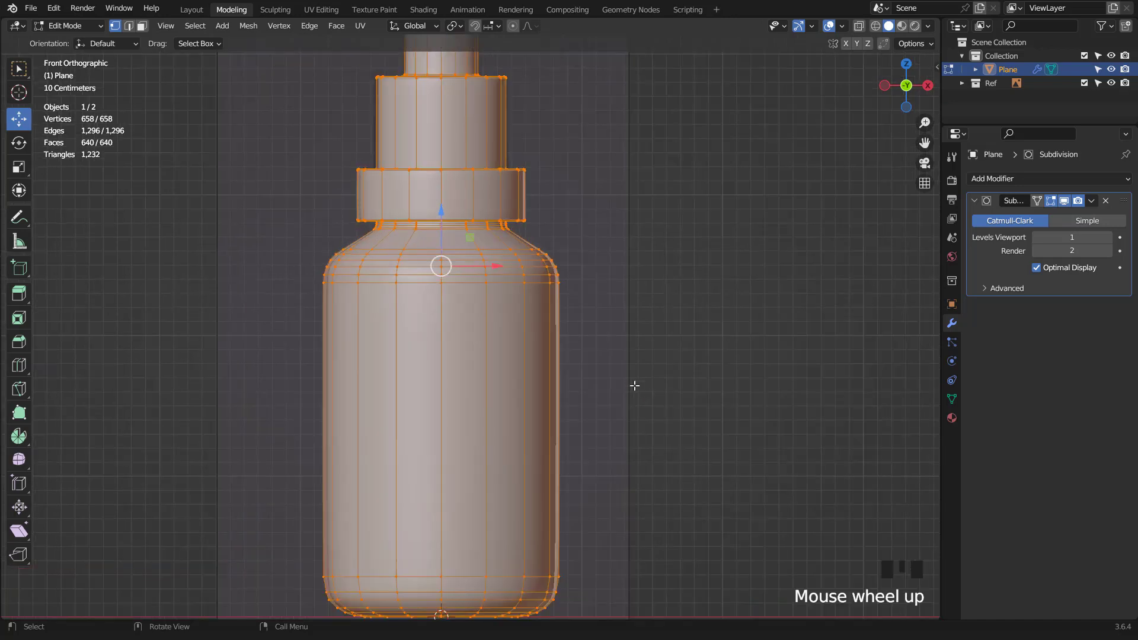
pyautogui.press('s')
pyautogui.hotkey('shift', 'z')
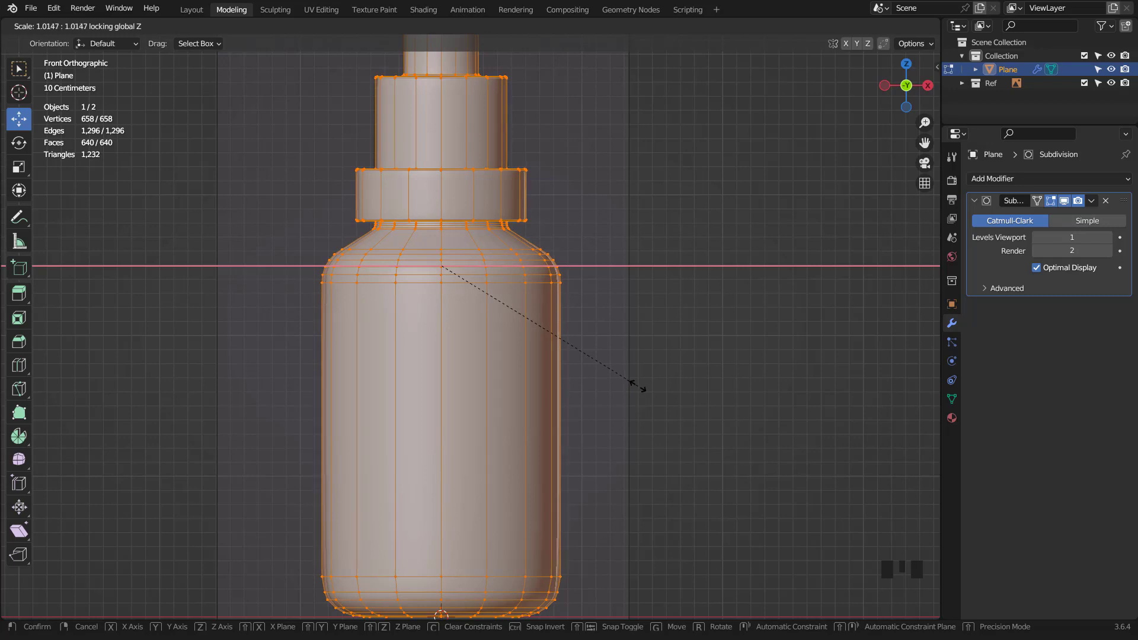
pyautogui.click(639, 385)
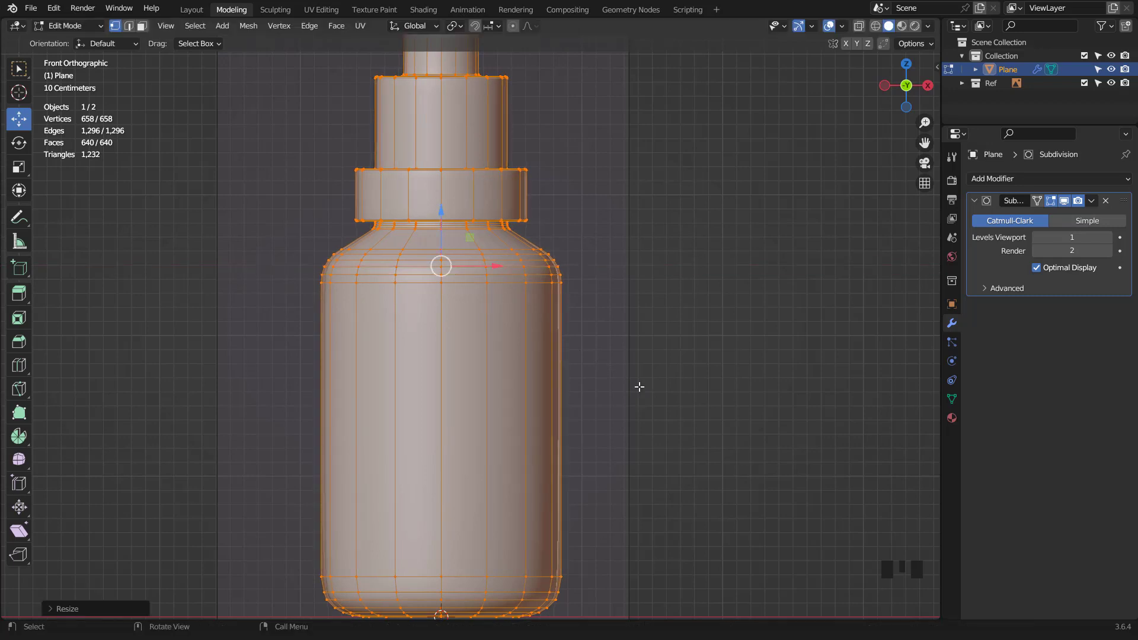
# Duplicate the side face ring of the middle cap section in place, separate it into its own object and return to Object Mode.
pyautogui.press('Tab')
pyautogui.scroll(-2, 638, 387)
pyautogui.moveTo(639, 386); pyautogui.dragTo(535, 334, button='middle')
pyautogui.press('KP_1')
pyautogui.scroll(3, 571, 360)
pyautogui.press('Tab')
pyautogui.scroll(2, 535, 333)
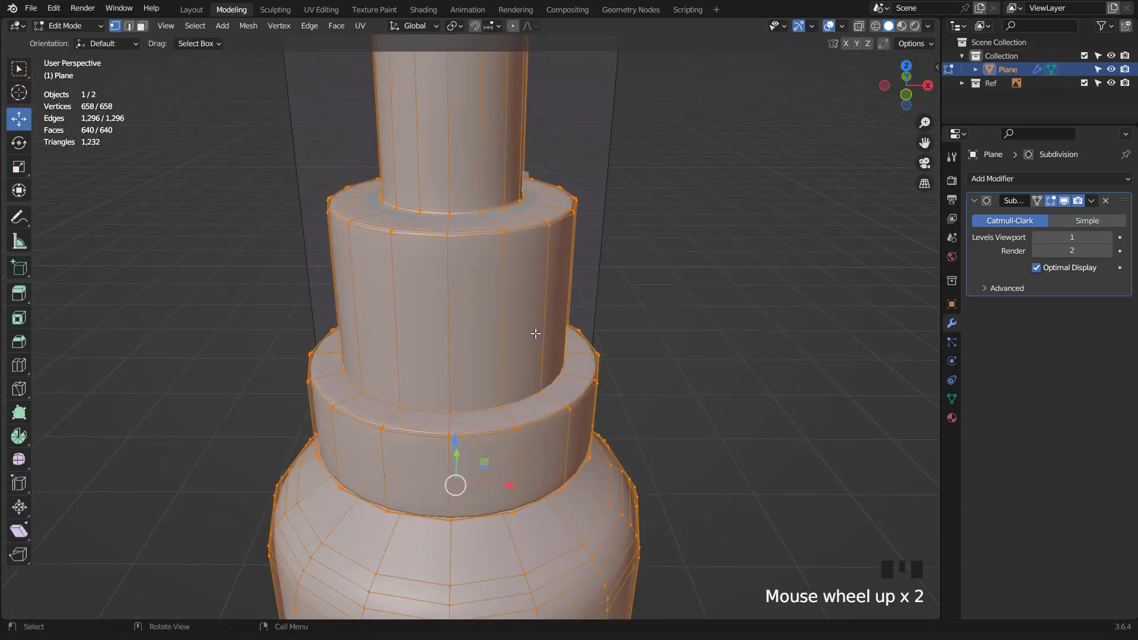
pyautogui.press('3')
pyautogui.keyDown('alt'); pyautogui.click(541, 305); pyautogui.keyUp('alt')
pyautogui.scroll(-2, 545, 314)
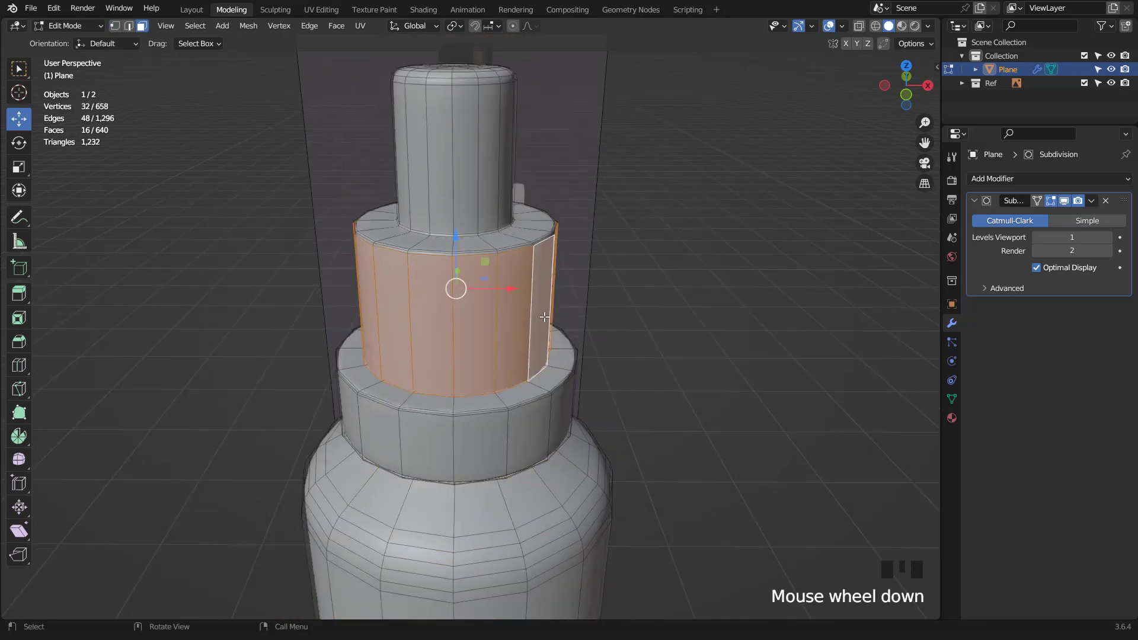
pyautogui.moveTo(563, 339); pyautogui.dragTo(501, 288, button='middle')
pyautogui.scroll(2, 502, 287)
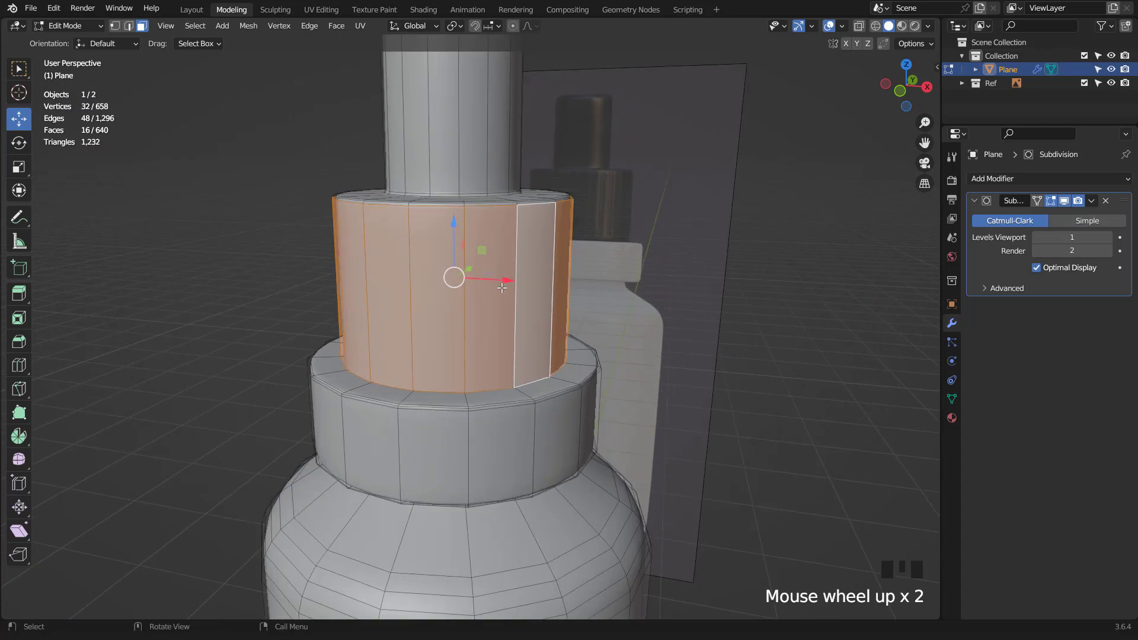
pyautogui.press('KP_1')
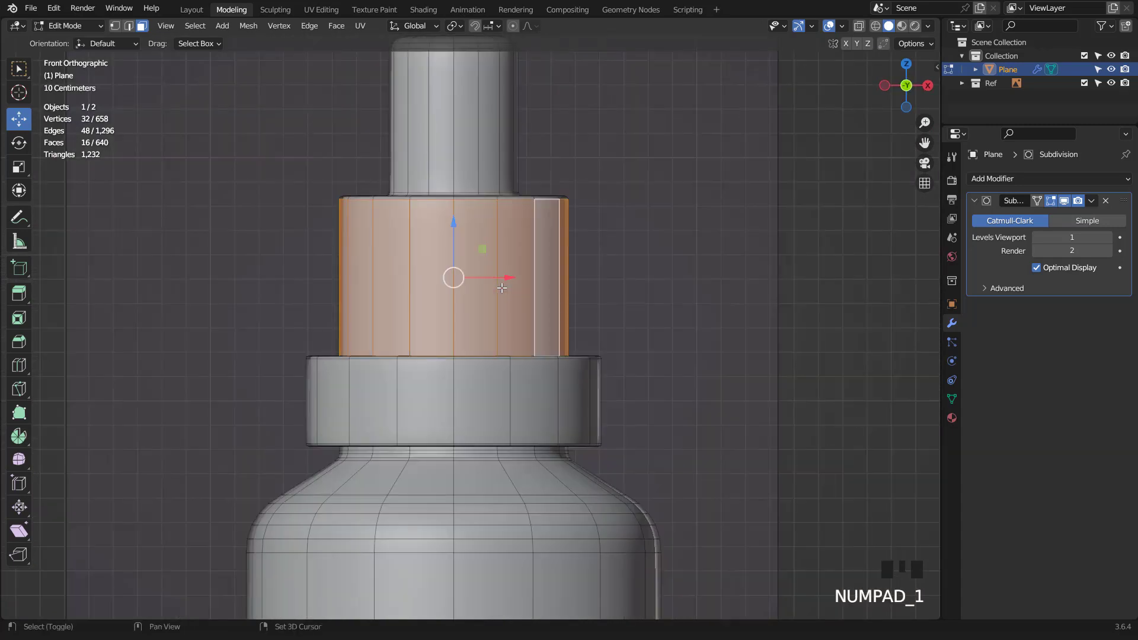
pyautogui.hotkey('shift', 'd')
pyautogui.rightClick(501, 288)
pyautogui.press('p')
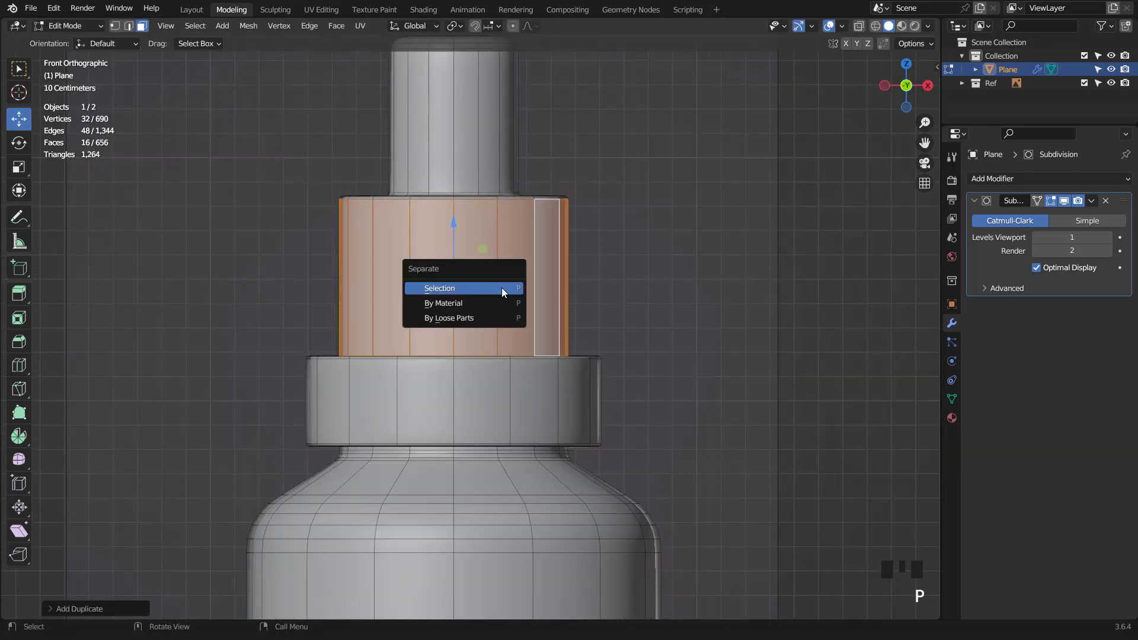
pyautogui.click(500, 286)
pyautogui.press('Tab')
# Isolate the separated ring in local view and apply its Subdivision modifier.
pyautogui.click(501, 277)
pyautogui.scroll(-2, 502, 278)
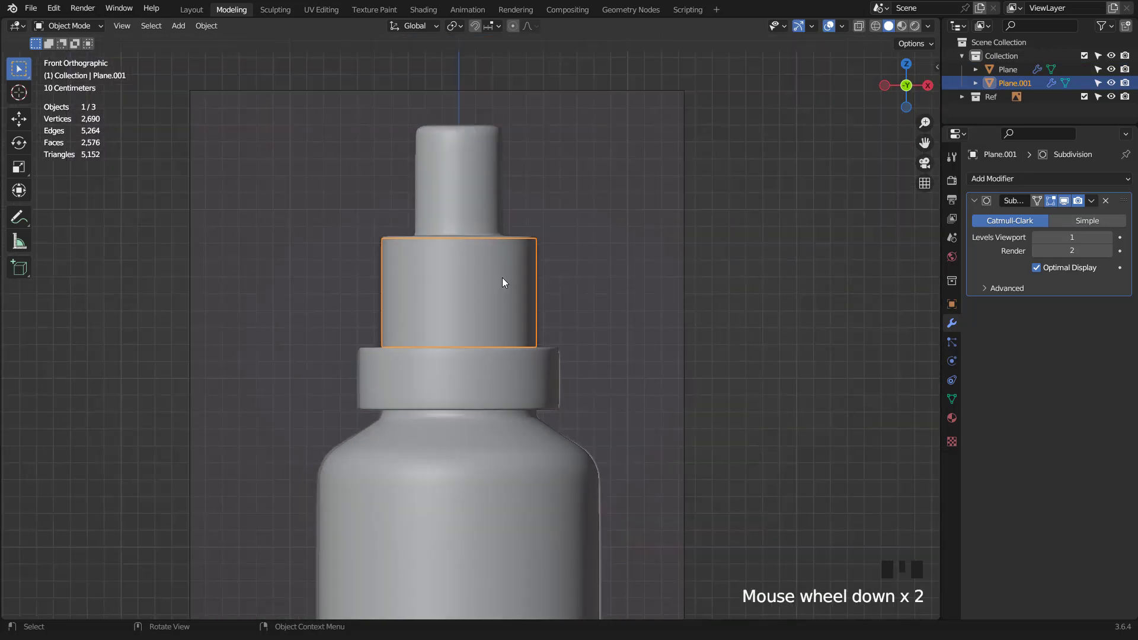
pyautogui.press('KP_Divide')
pyautogui.moveTo(500, 278); pyautogui.dragTo(572, 307, button='middle')
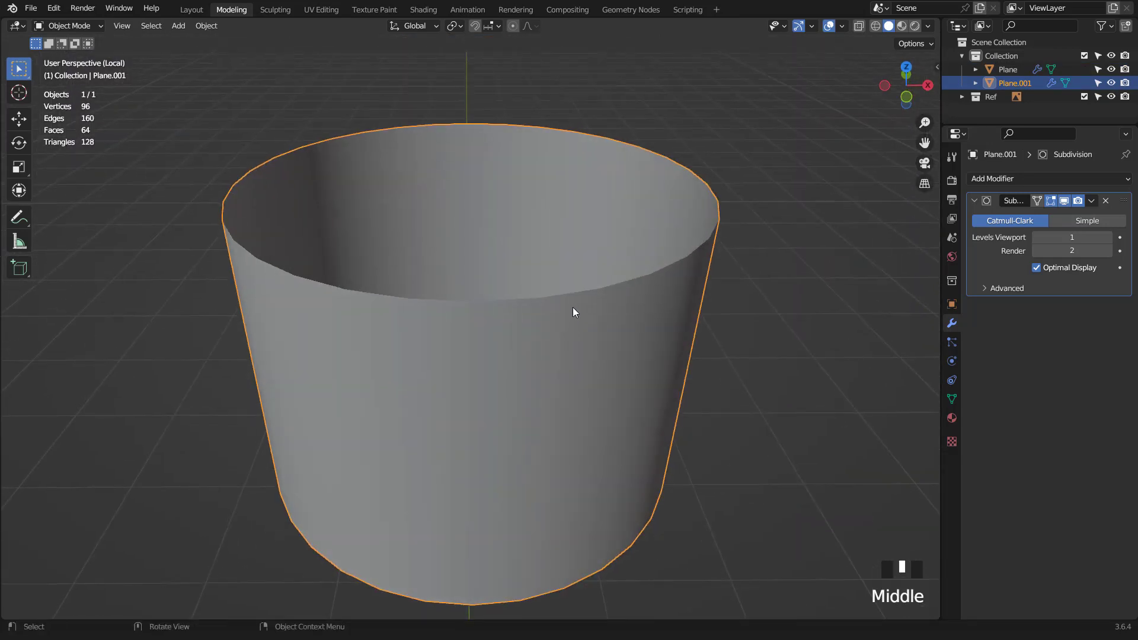
pyautogui.scroll(-2, 574, 317)
pyautogui.click(1091, 202)
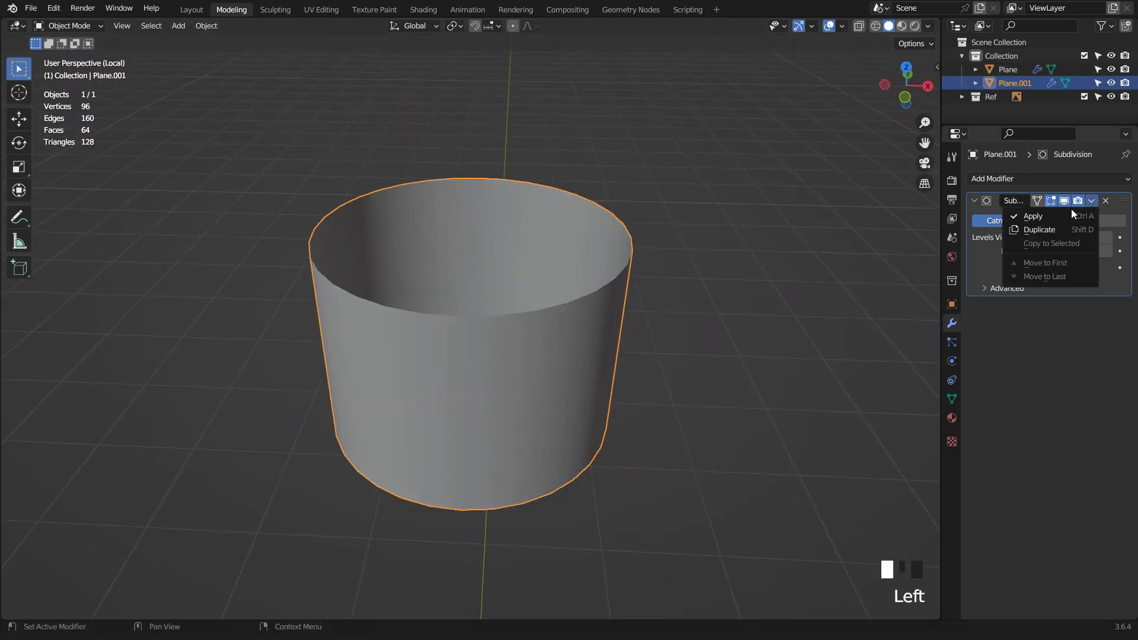
pyautogui.click(1043, 217)
# Move the ring's middle edge loop down along Z to just above its lower rim.
pyautogui.press('Tab')
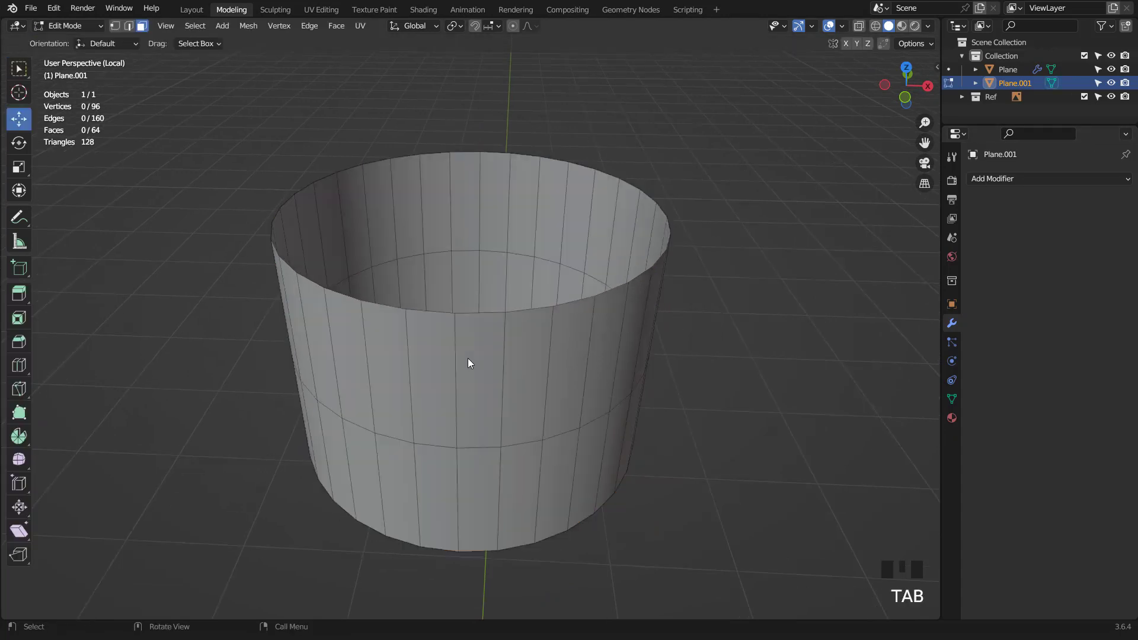
pyautogui.press('KP_1')
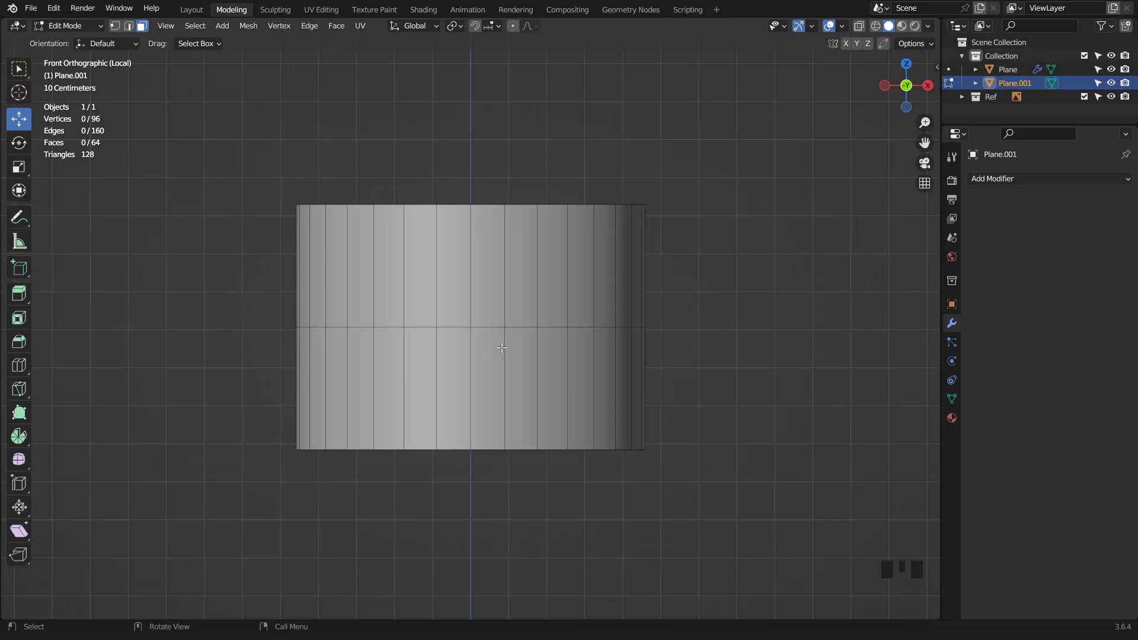
pyautogui.press('2')
pyautogui.keyDown('alt'); pyautogui.click(491, 330); pyautogui.keyUp('alt')
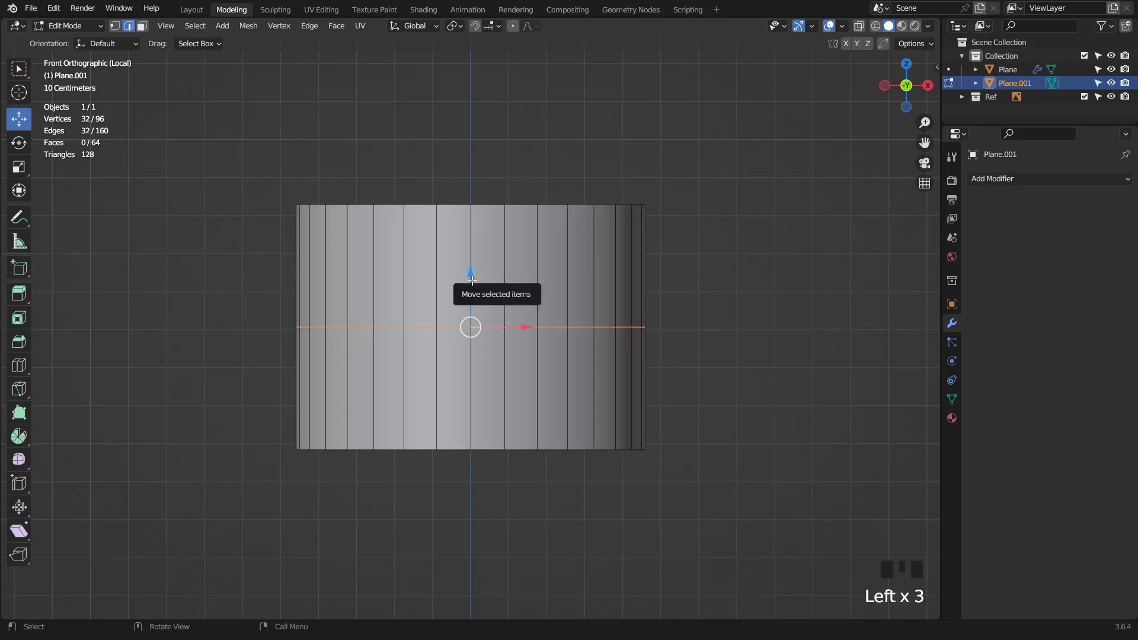
pyautogui.moveTo(474, 295); pyautogui.dragTo(481, 391)
pyautogui.hotkey('ctrl', 'r')
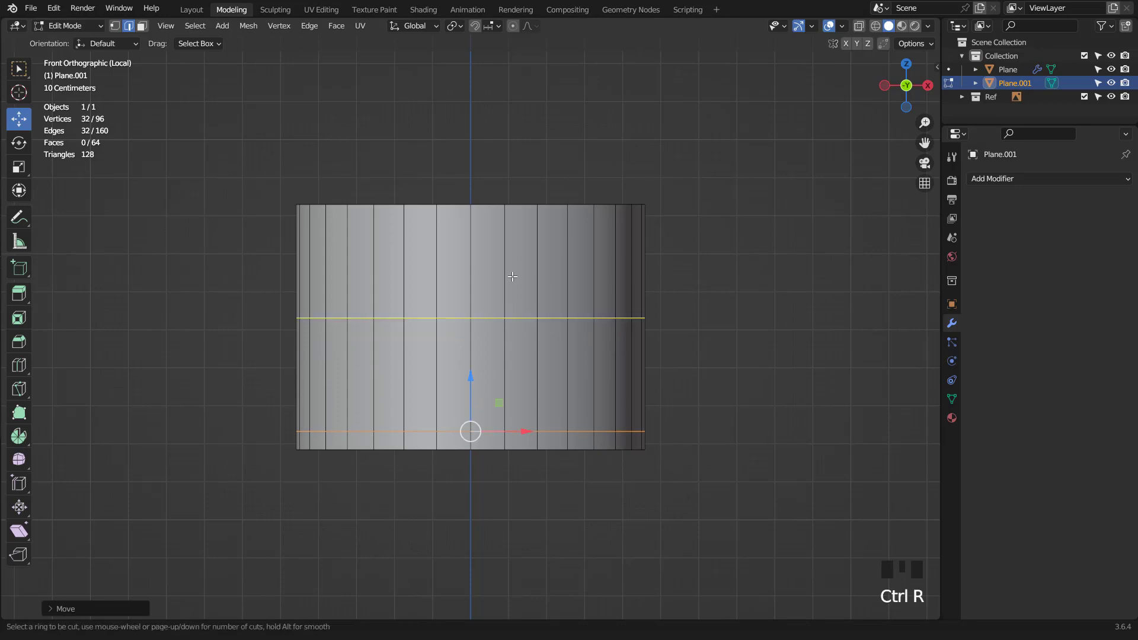
pyautogui.press('Escape')
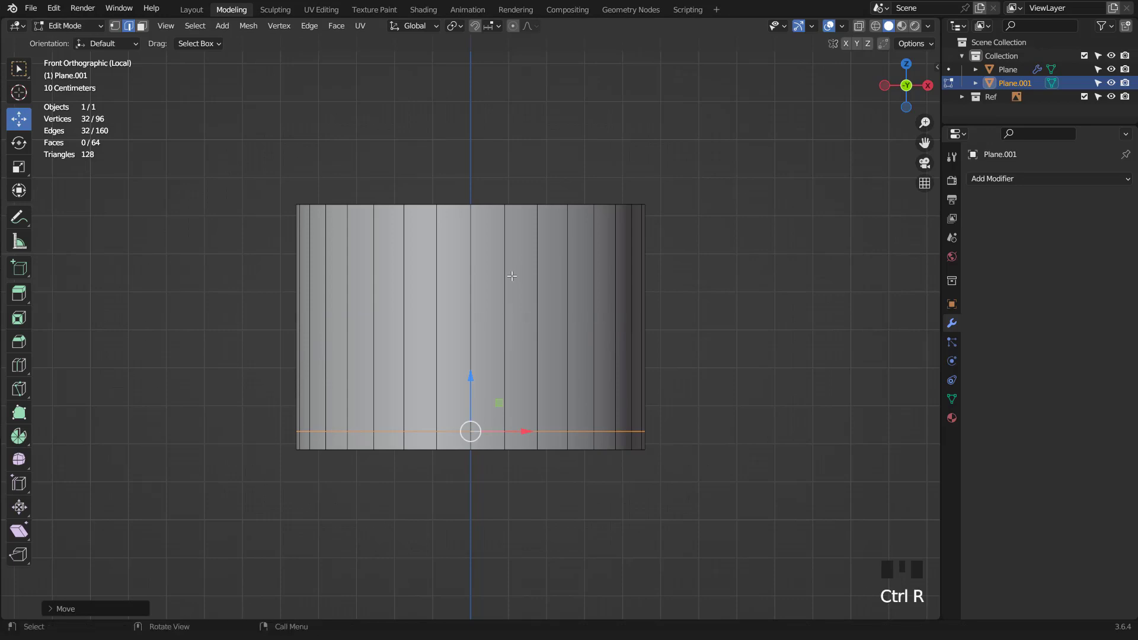
# Delete every other face of the ring's tall upper band using Checker Deselect, and exit local view.
pyautogui.press('3')
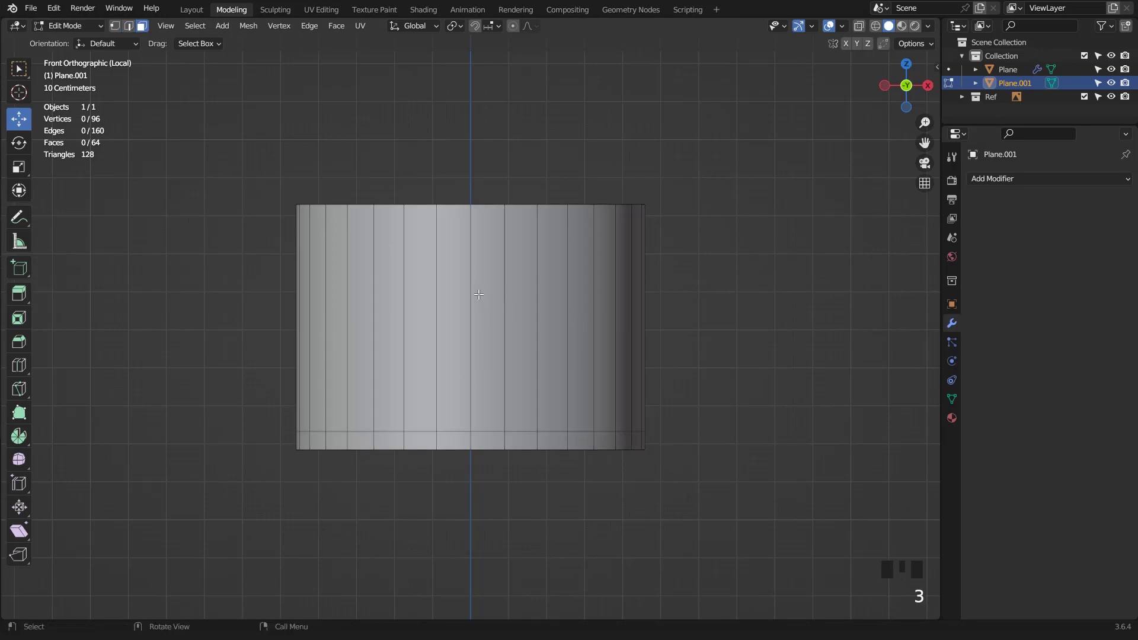
pyautogui.tripleClick(479, 294)
pyautogui.click(192, 27)
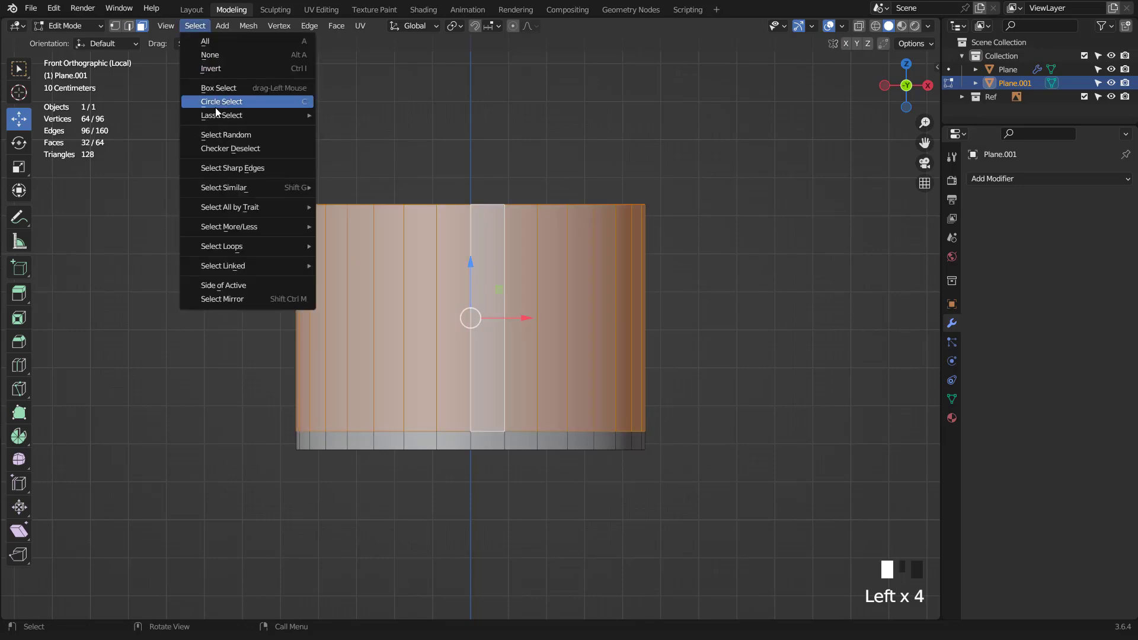
pyautogui.click(229, 146)
pyautogui.press('x')
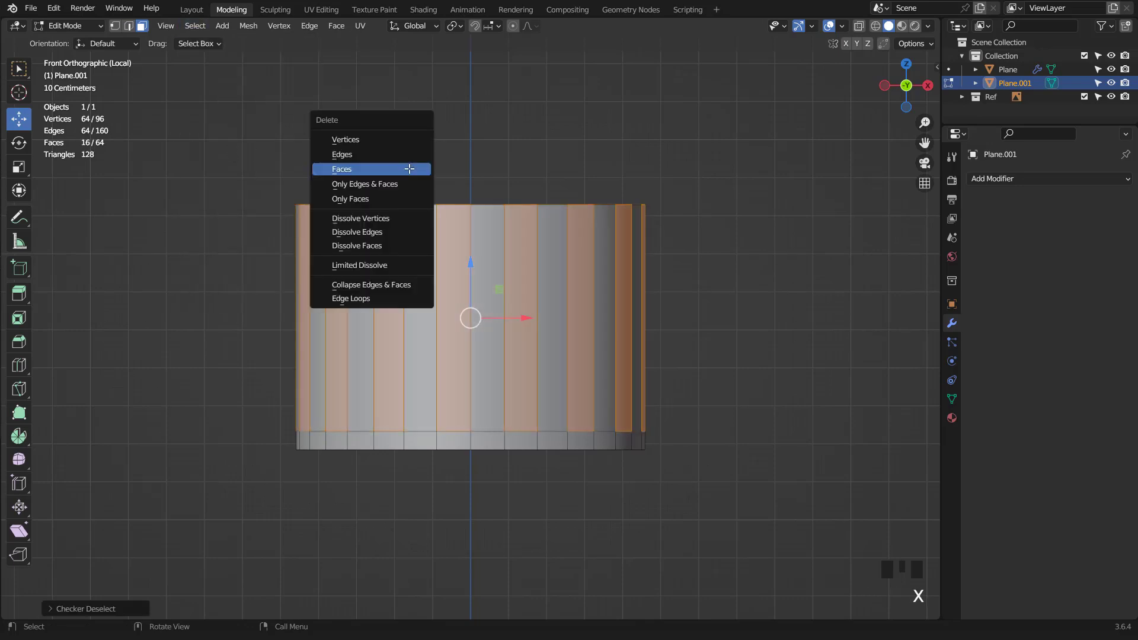
pyautogui.click(409, 168)
pyautogui.scroll(-2, 409, 169)
pyautogui.moveTo(451, 308); pyautogui.dragTo(521, 338, button='middle')
pyautogui.scroll(1, 555, 308)
pyautogui.press('KP_Divide')
pyautogui.scroll(5, 521, 338)
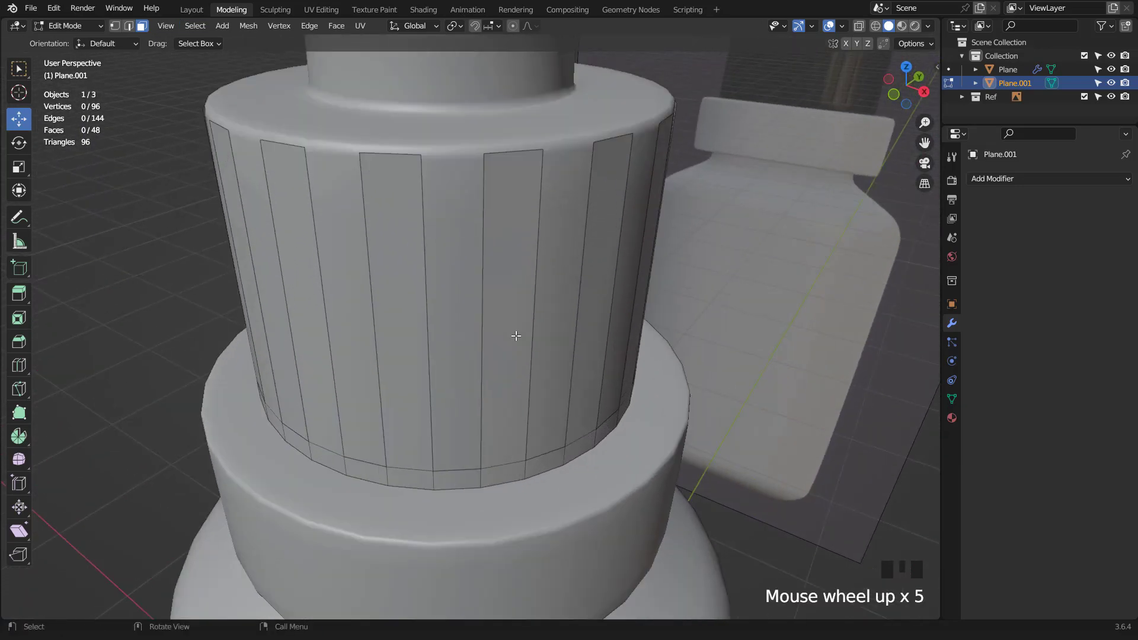
# Extrude all faces of the slotted ring in place and scale them outward by about 1.03 in X and Y, excluding Z.
pyautogui.press('KP_1')
pyautogui.scroll(-2, 515, 335)
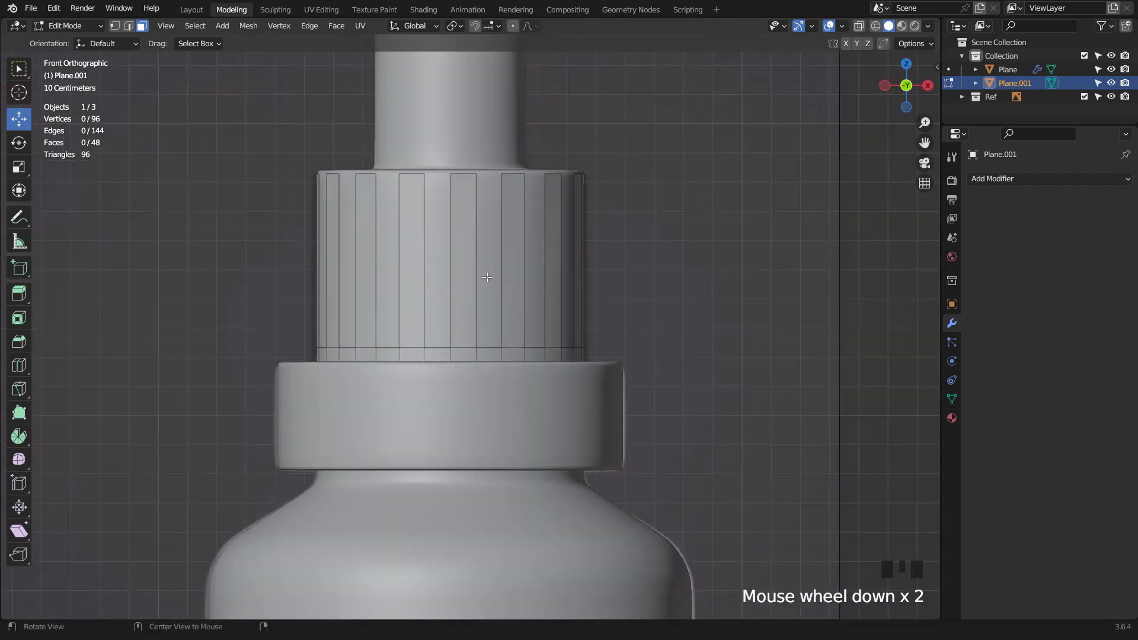
pyautogui.moveTo(515, 336); pyautogui.dragTo(483, 337, button='middle')
pyautogui.scroll(2, 543, 335)
pyautogui.press('a')
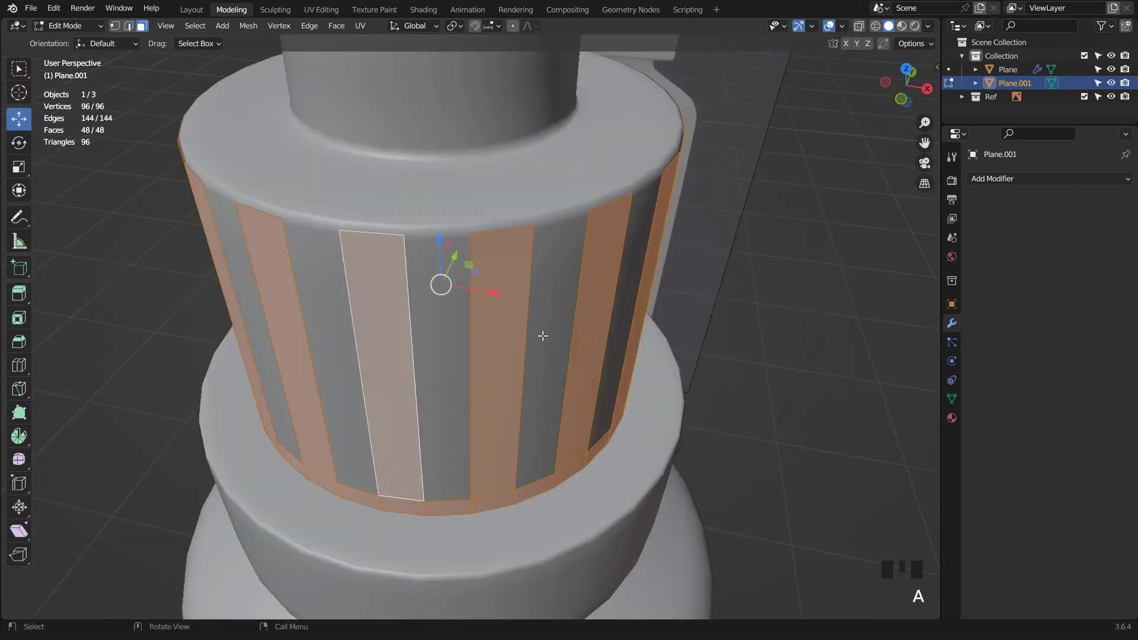
pyautogui.press('e')
pyautogui.rightClick(634, 329)
pyautogui.press('s')
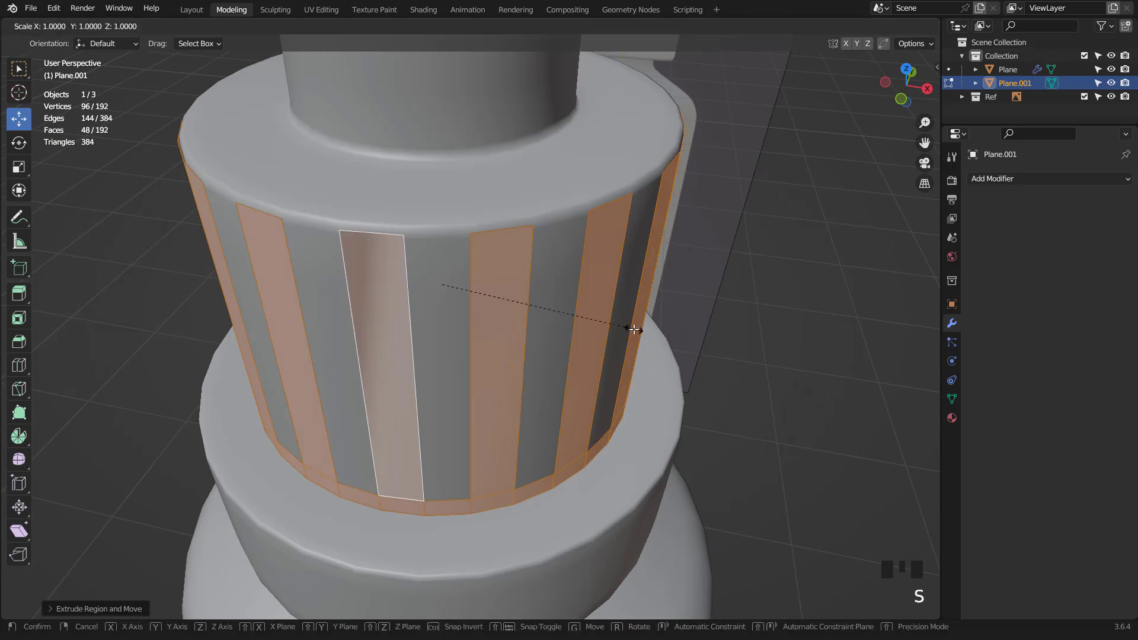
pyautogui.hotkey('shift', 'z')
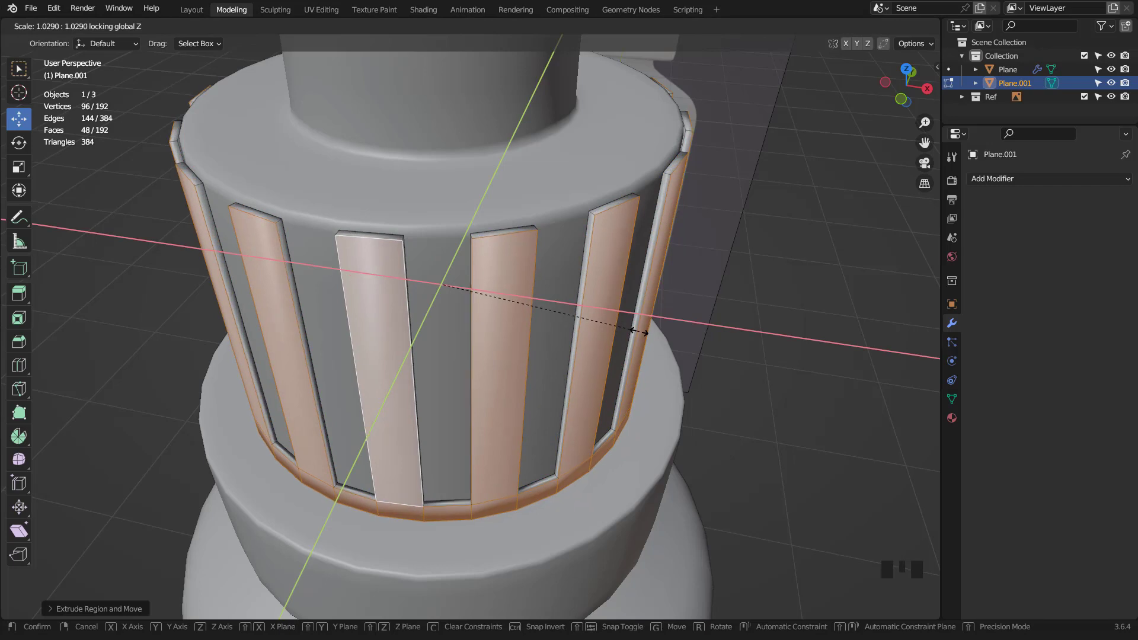
pyautogui.click(639, 332)
# Select the top ends of all ribs with X-ray enabled, turn X-ray off and lower them slightly along Z.
pyautogui.press('KP_1')
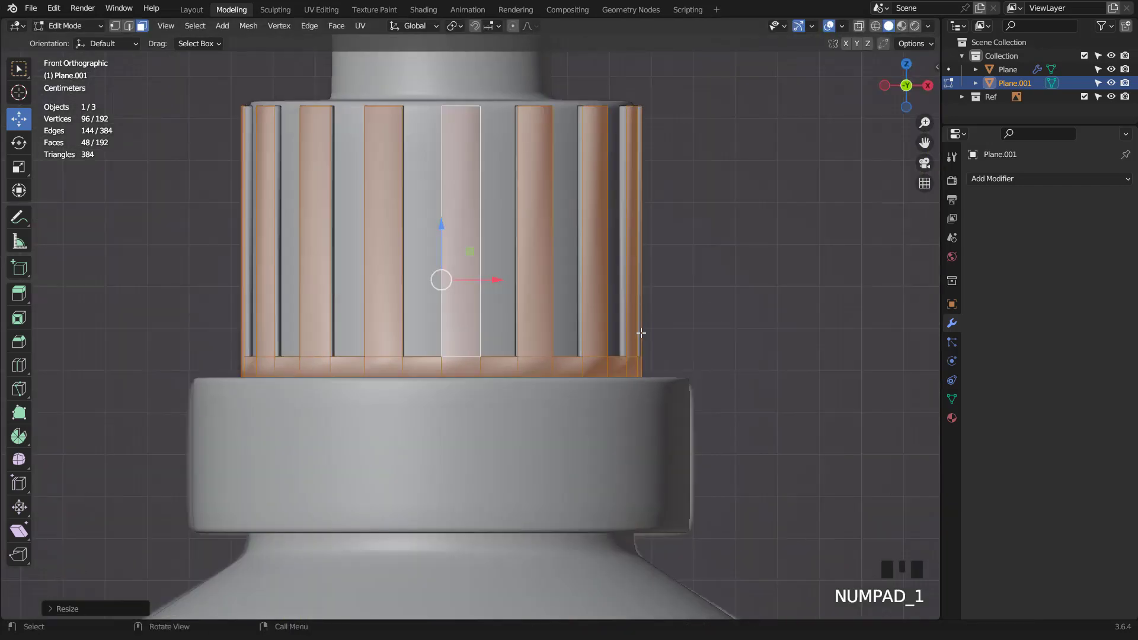
pyautogui.click(860, 26)
pyautogui.press('1')
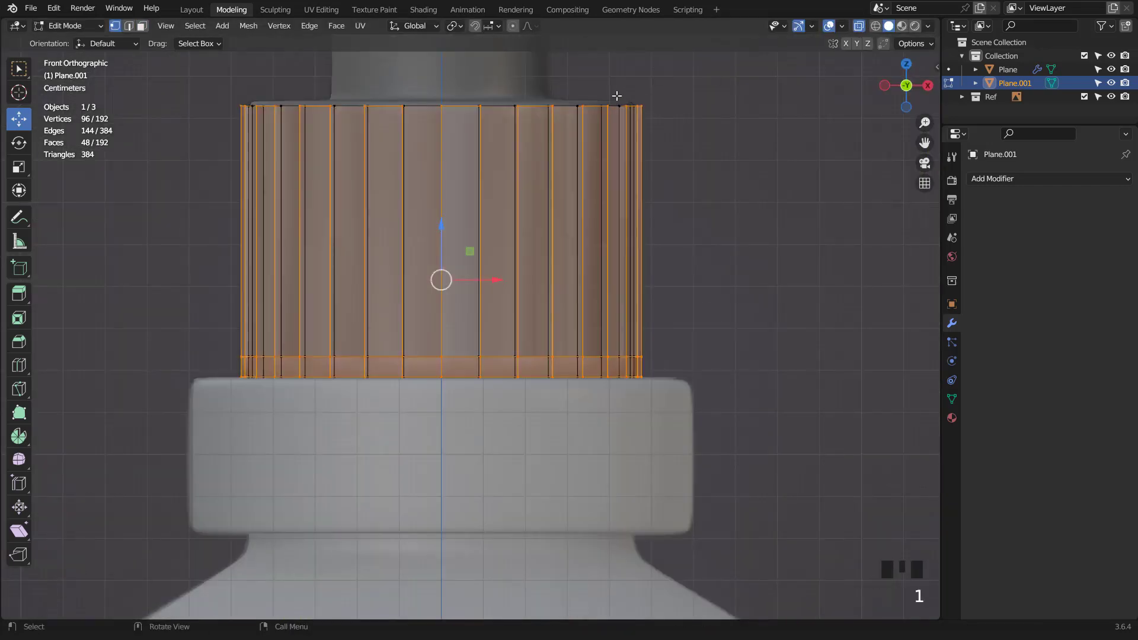
pyautogui.moveTo(184, 80); pyautogui.dragTo(736, 148)
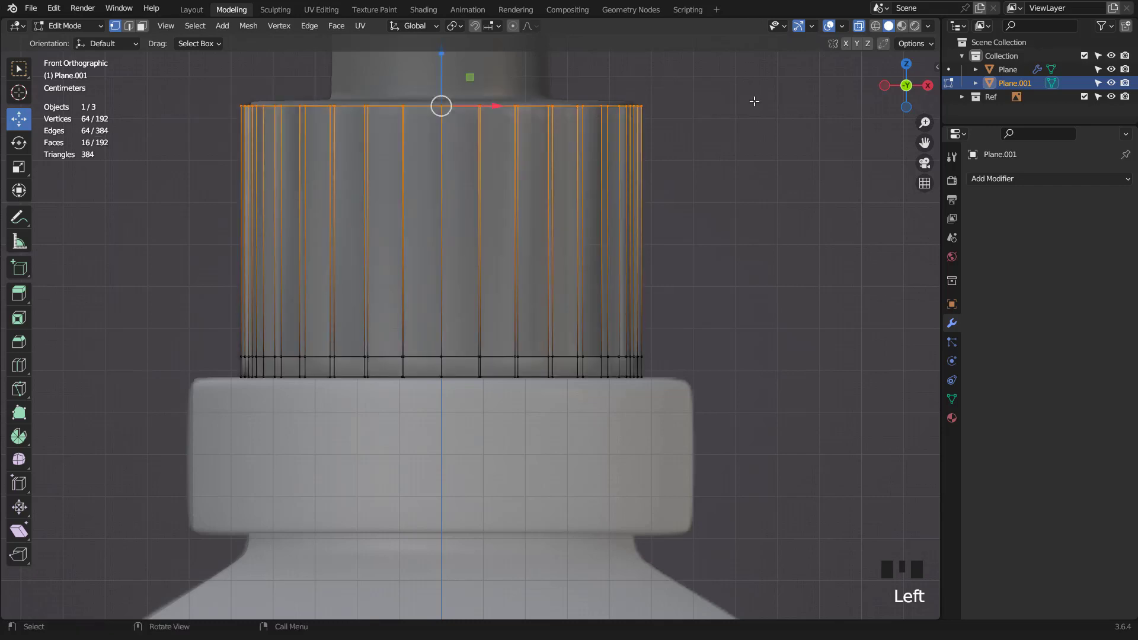
pyautogui.click(858, 28)
pyautogui.keyDown('shift'); pyautogui.moveTo(606, 133); pyautogui.dragTo(572, 269, button='middle'); pyautogui.keyUp('shift')
pyautogui.scroll(2, 573, 270)
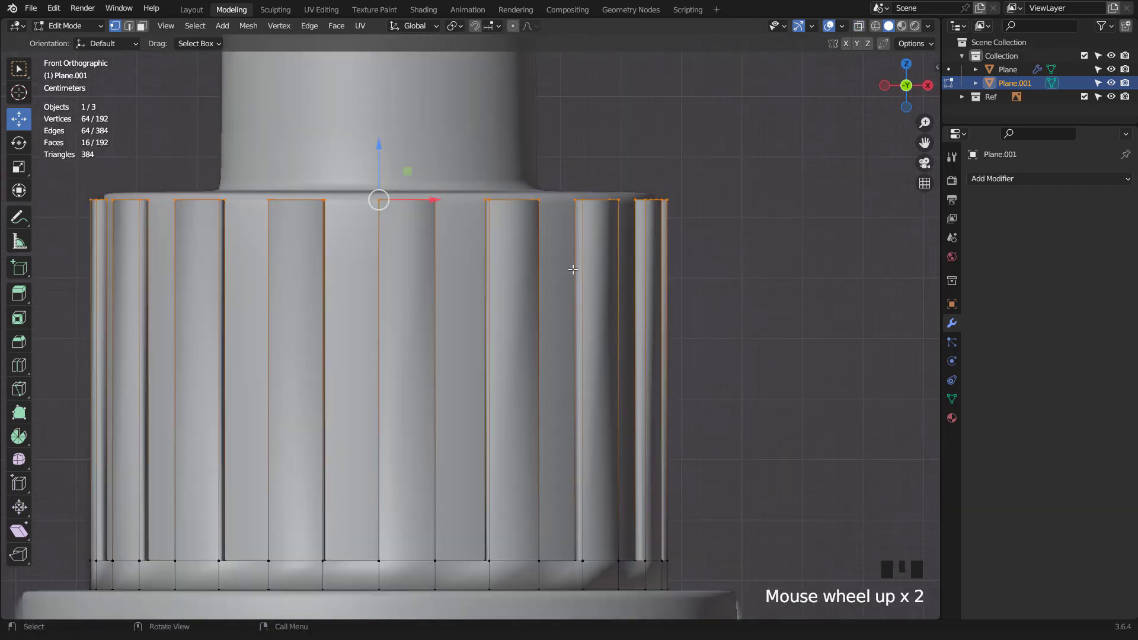
pyautogui.press('3')
pyautogui.moveTo(382, 146); pyautogui.dragTo(384, 169)
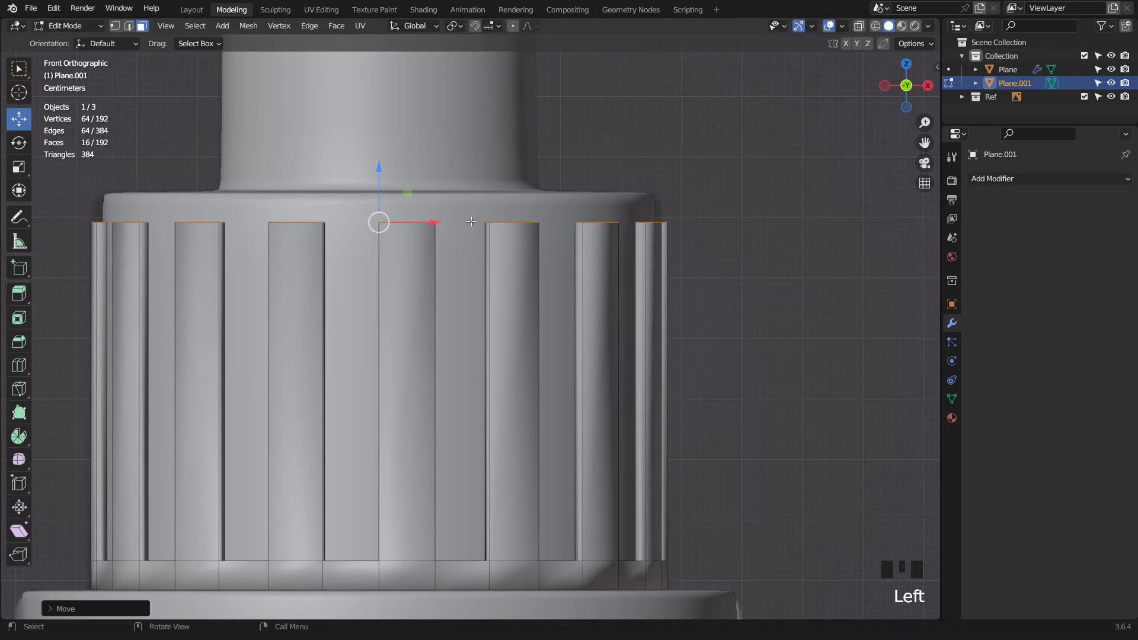
# Extrude the ribs' top faces upward by about 0.023 m and scale them in by about 0.99.
pyautogui.press('e')
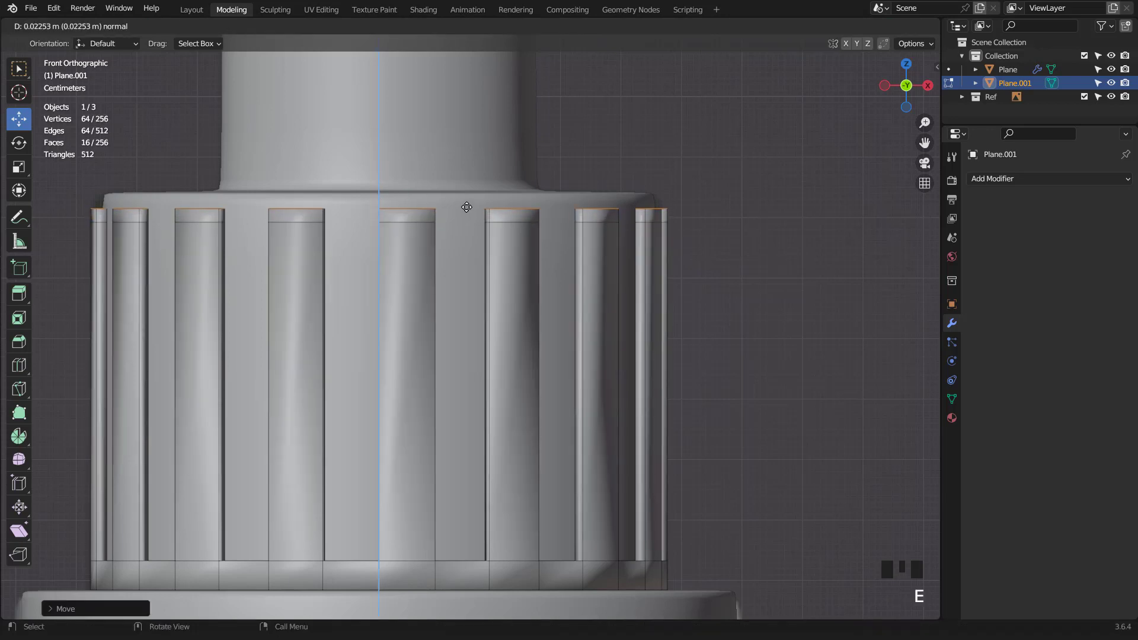
pyautogui.click(467, 207)
pyautogui.scroll(-2, 467, 207)
pyautogui.moveTo(467, 207); pyautogui.dragTo(561, 292, button='middle')
pyautogui.scroll(1, 561, 293)
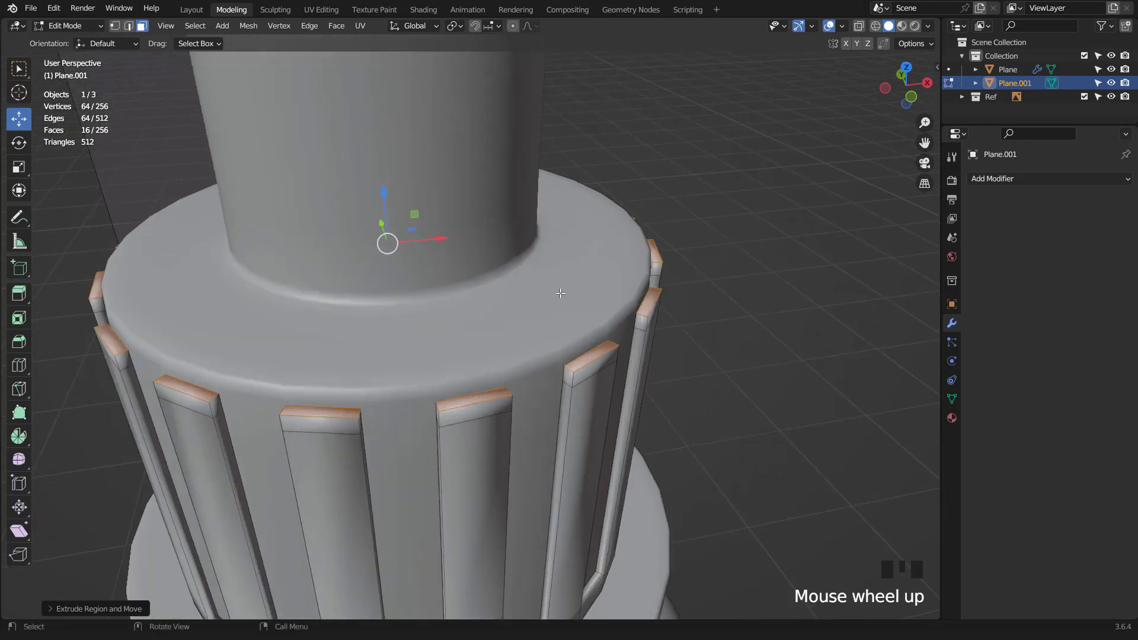
pyautogui.press('s')
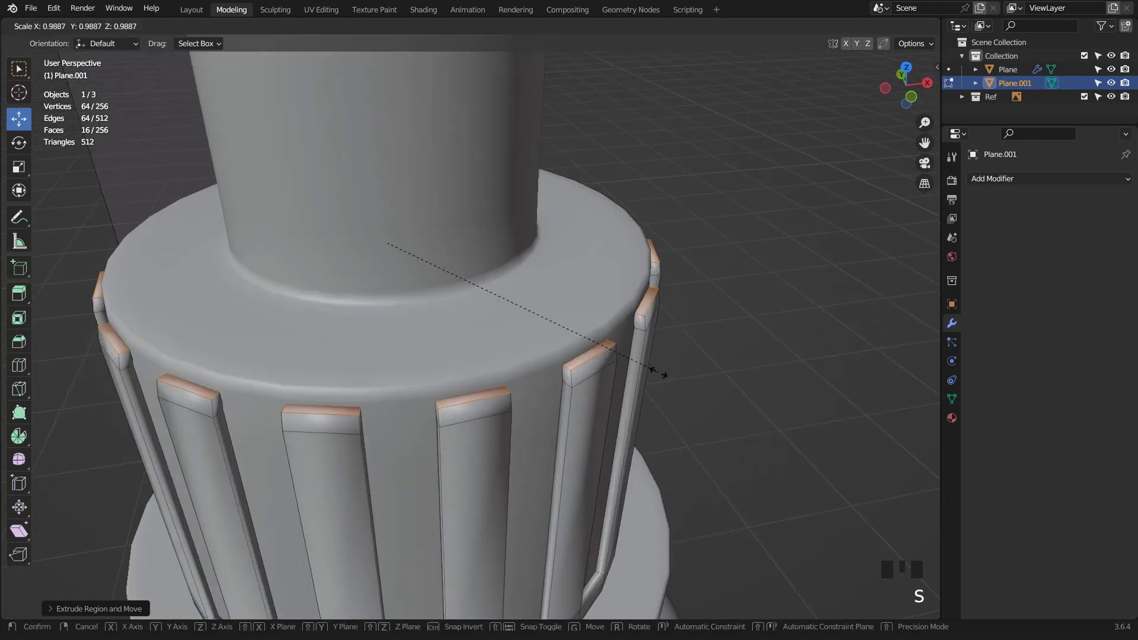
pyautogui.click(658, 373)
# Extrude the ribs' top faces upward again by about 0.025 m and scale them in by about 0.96 to round the tips.
pyautogui.press('KP_1')
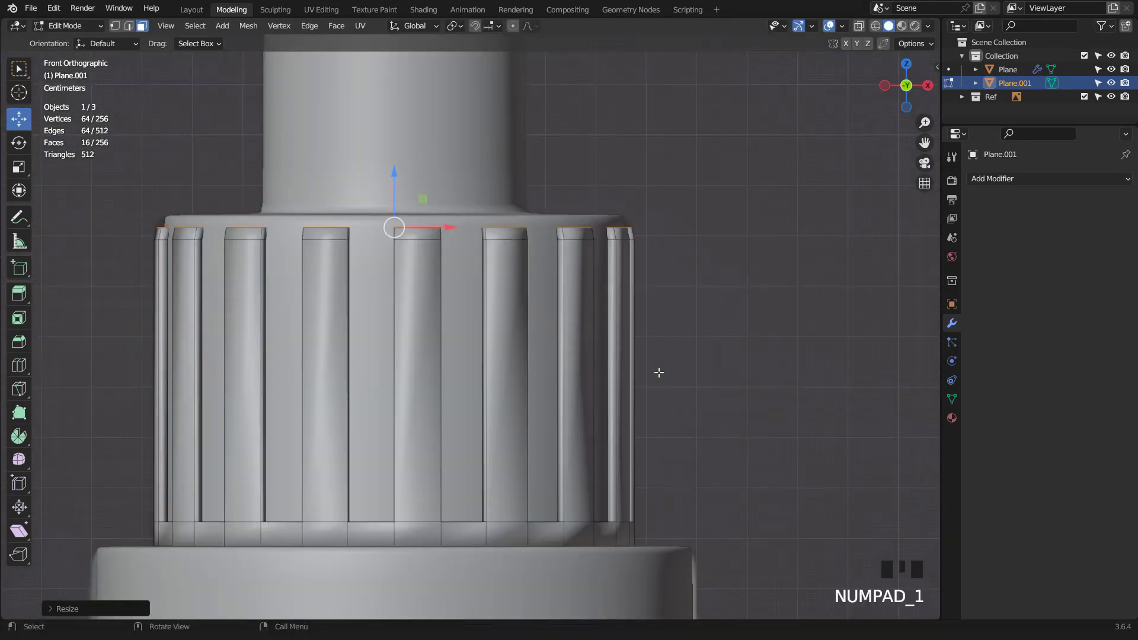
pyautogui.press('e')
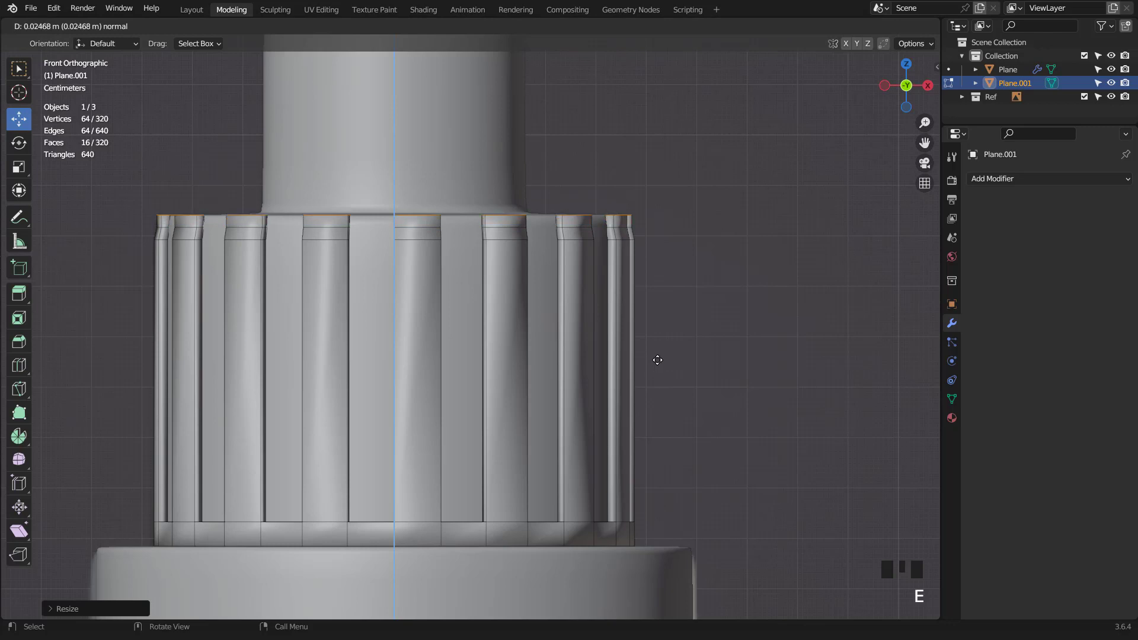
pyautogui.click(657, 359)
pyautogui.press('KP_7')
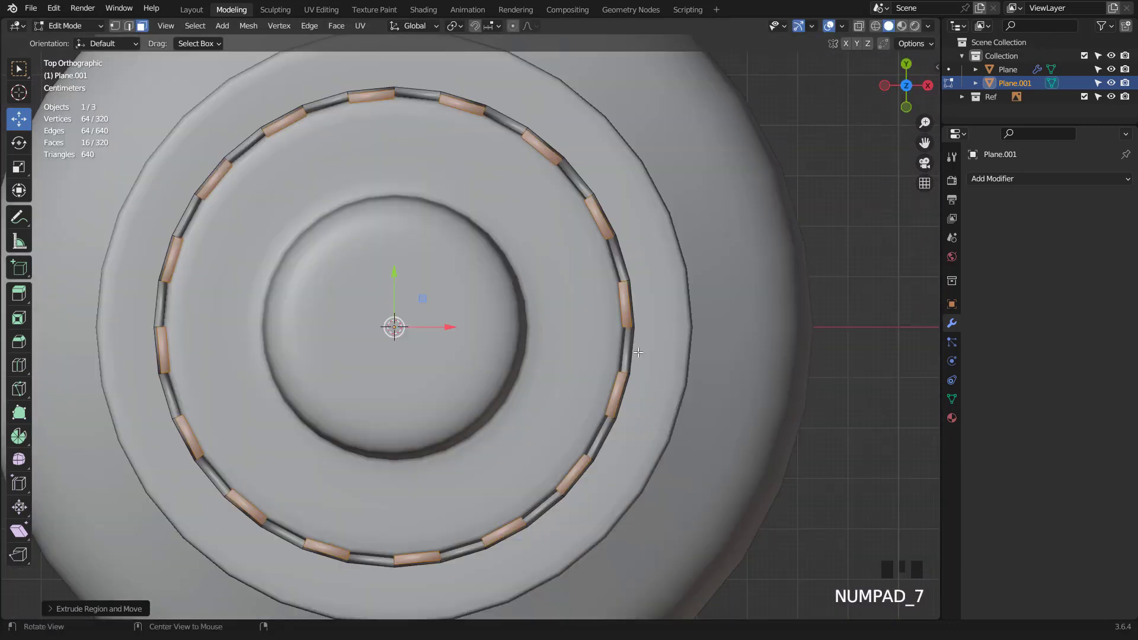
pyautogui.moveTo(638, 352); pyautogui.dragTo(657, 318, button='middle')
pyautogui.scroll(2, 659, 320)
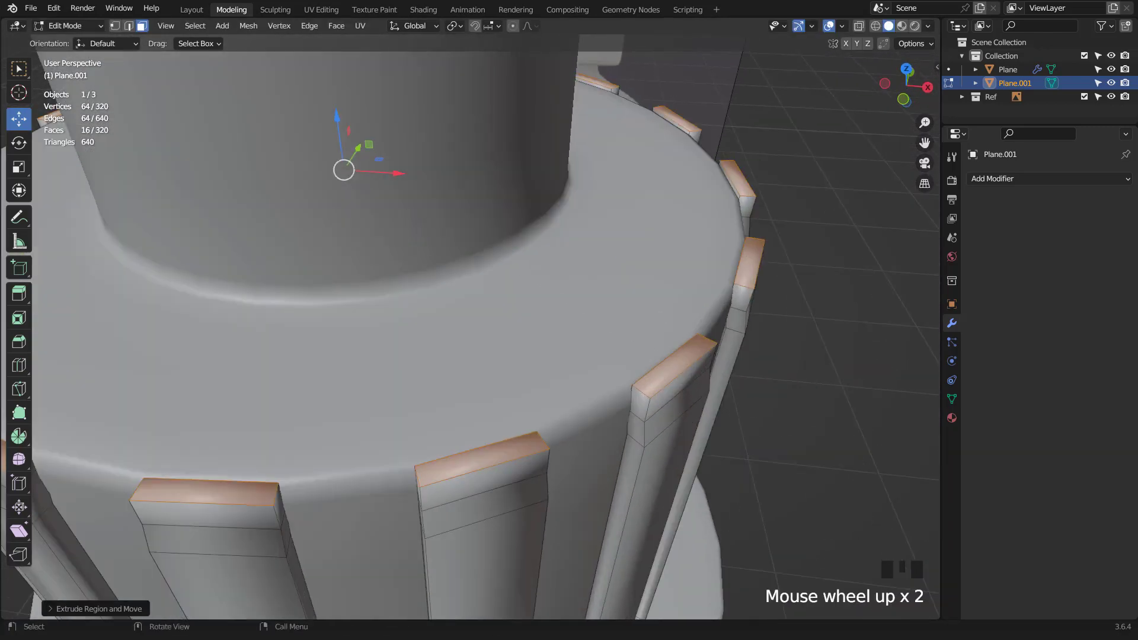
pyautogui.press('s')
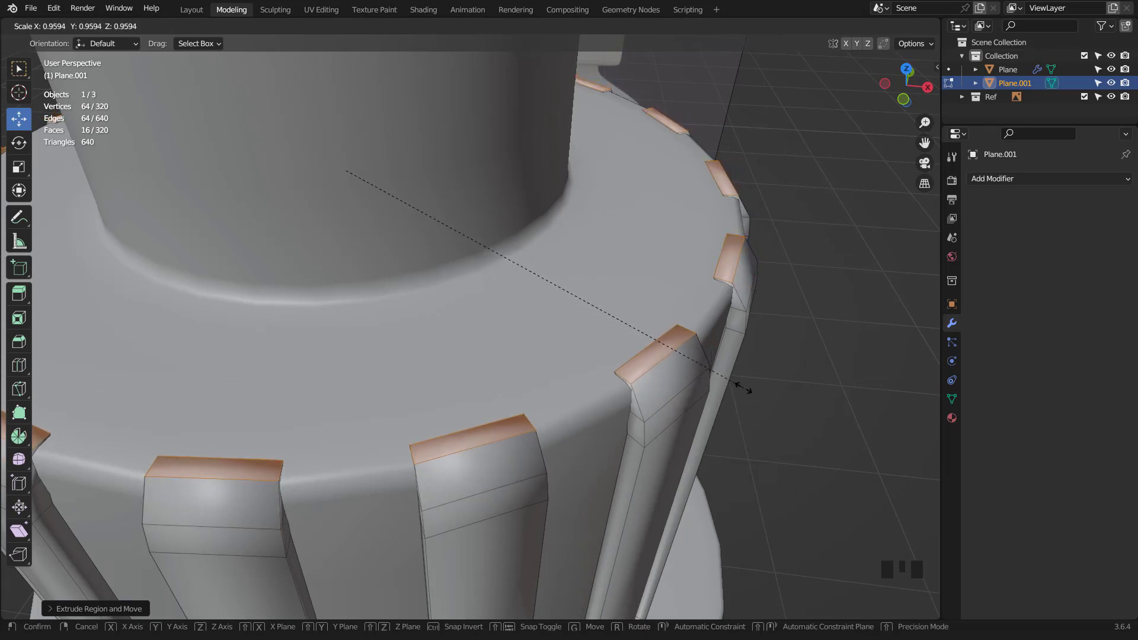
pyautogui.click(743, 386)
pyautogui.press('KP_1')
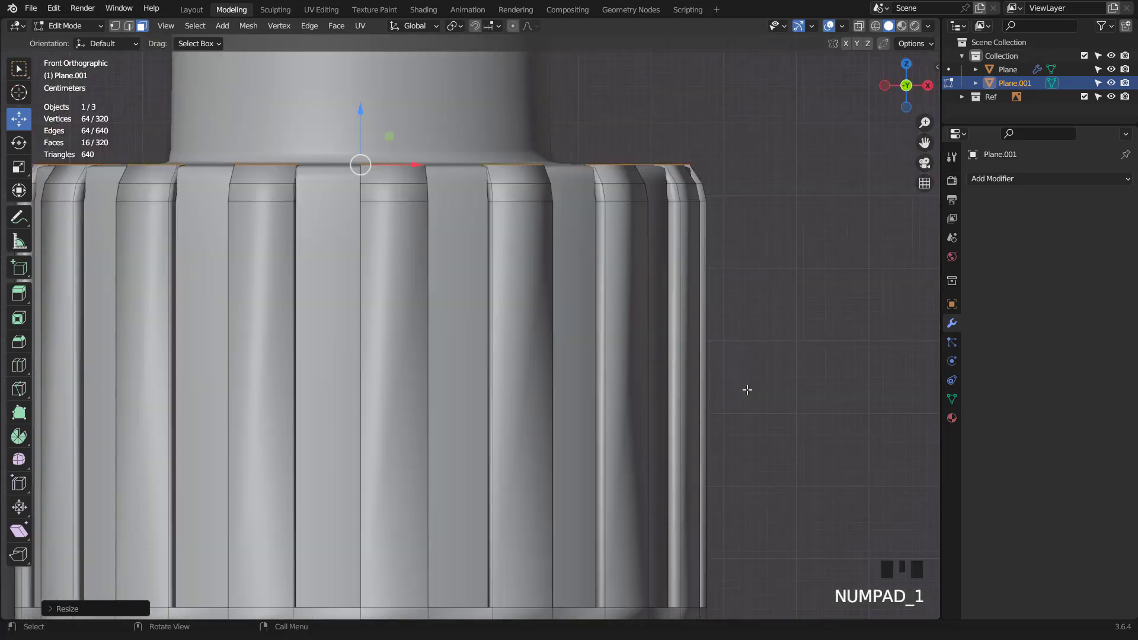
# Lower the ribs' top faces by about 0.001 m along Z and return to Object Mode.
pyautogui.keyDown('shift'); pyautogui.moveTo(462, 269); pyautogui.dragTo(535, 369, button='middle'); pyautogui.keyUp('shift')
pyautogui.scroll(5, 413, 224)
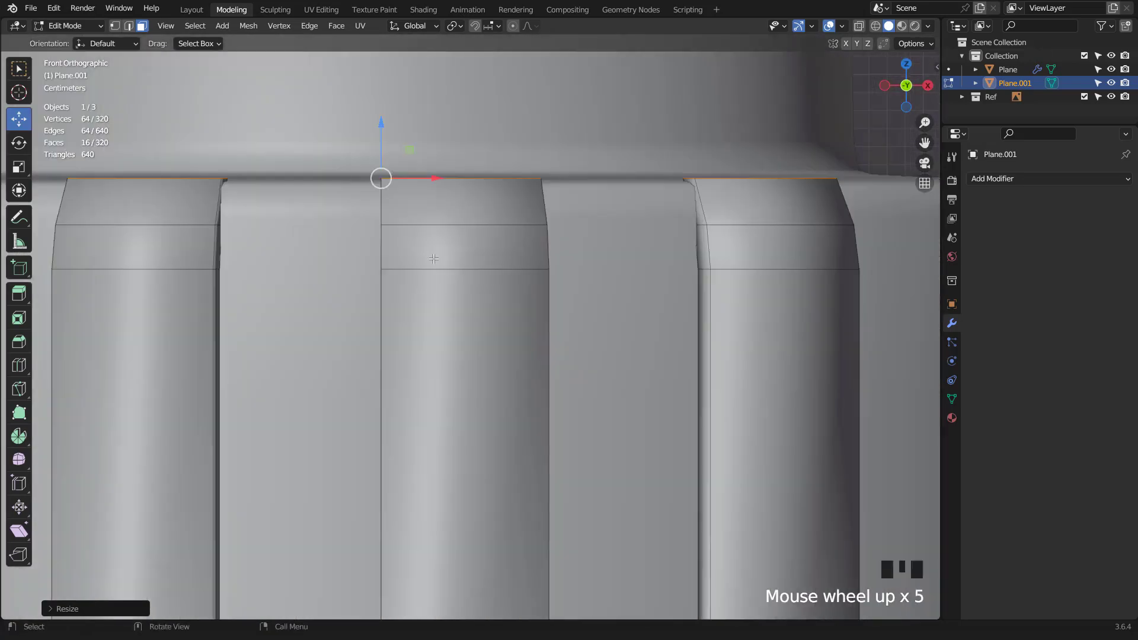
pyautogui.keyDown('shift'); pyautogui.moveTo(413, 225); pyautogui.dragTo(454, 325, button='middle'); pyautogui.keyUp('shift')
pyautogui.scroll(1, 450, 317)
pyautogui.click(411, 218)
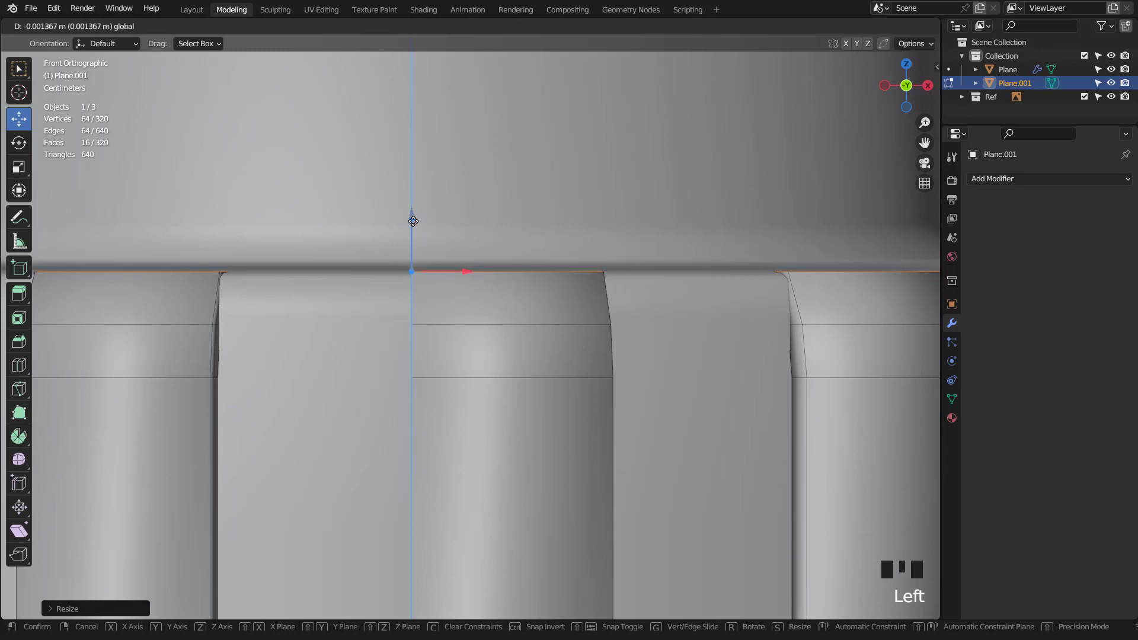
pyautogui.moveTo(428, 239); pyautogui.dragTo(428, 239)
pyautogui.scroll(-3, 428, 240)
pyautogui.press('Tab')
pyautogui.scroll(-11, 560, 345)
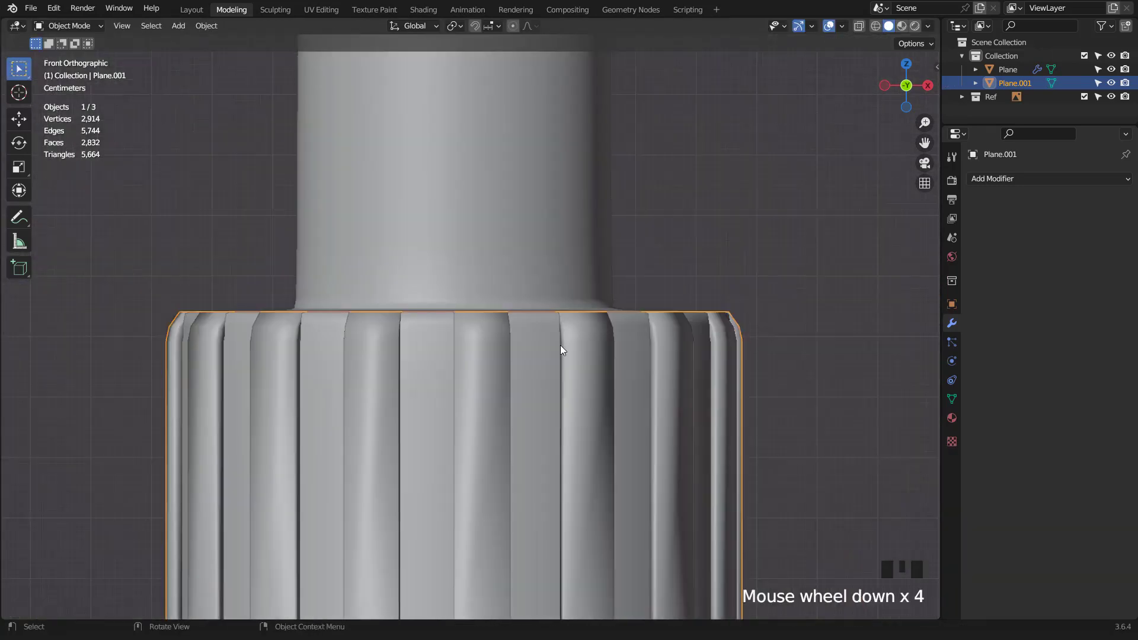
# Add a Bevel modifier to the ribbed ring and set its segments to 2.
pyautogui.moveTo(553, 333); pyautogui.dragTo(481, 370, button='middle')
pyautogui.scroll(2, 482, 369)
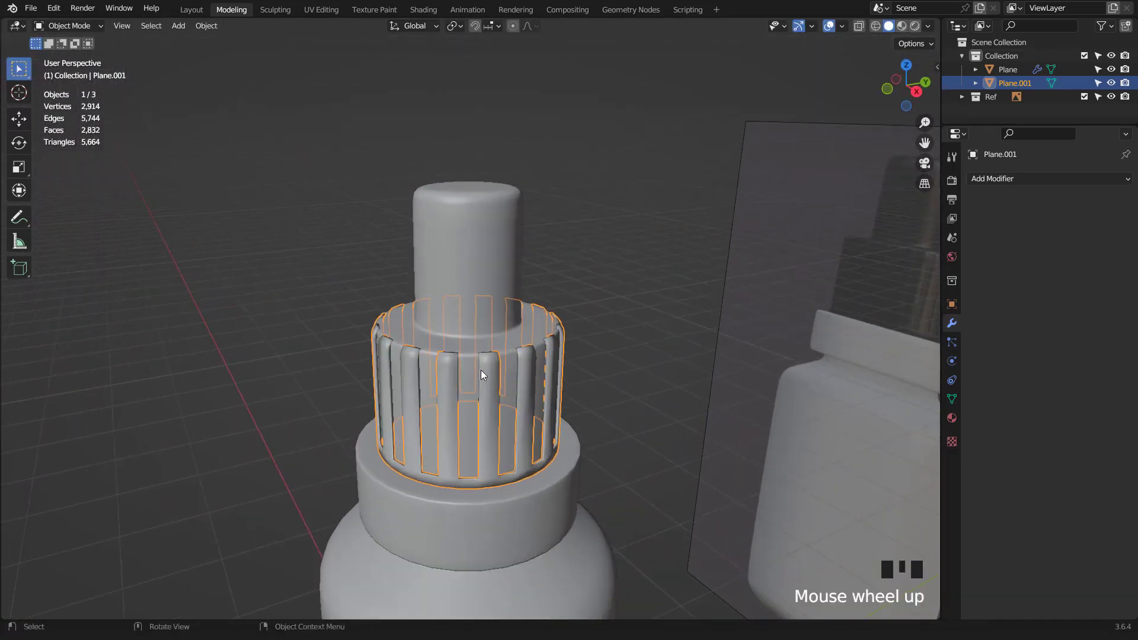
pyautogui.click(1002, 179)
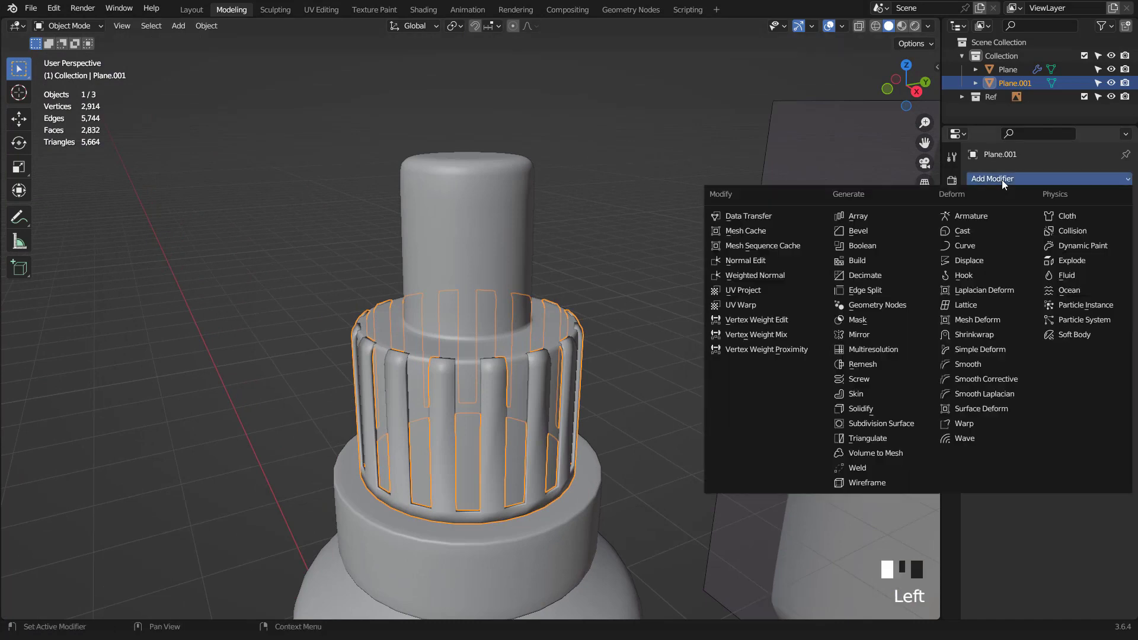
pyautogui.click(863, 233)
pyautogui.scroll(2, 586, 320)
pyautogui.moveTo(571, 335); pyautogui.dragTo(614, 311, button='middle')
pyautogui.press('KP_1')
pyautogui.keyDown('shift'); pyautogui.moveTo(620, 376); pyautogui.dragTo(549, 285, button='middle'); pyautogui.keyUp('shift')
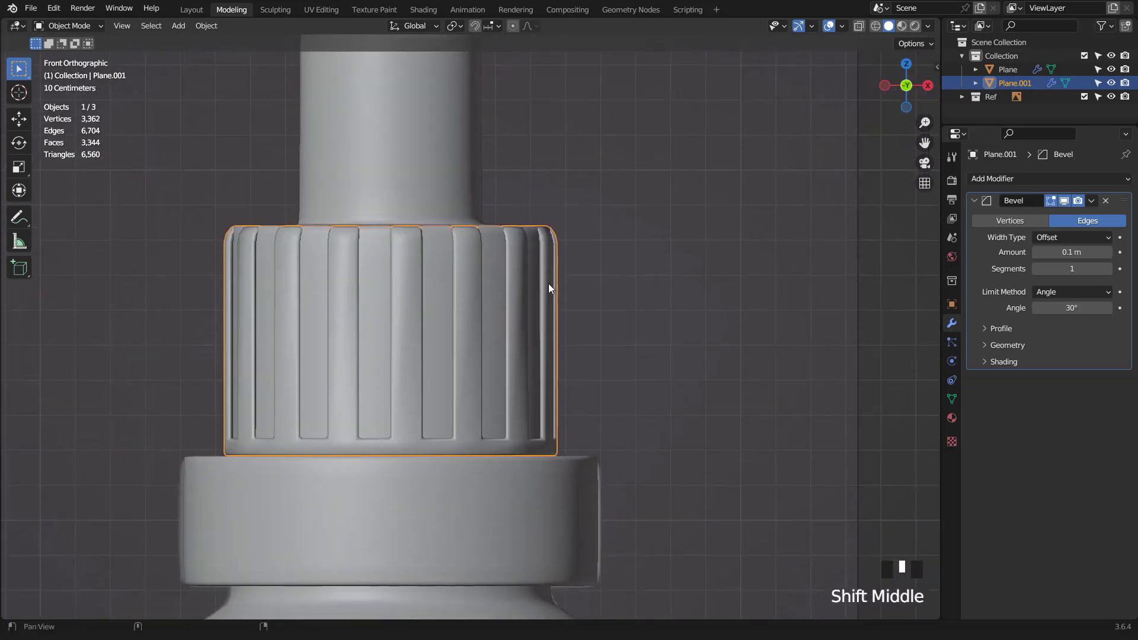
pyautogui.scroll(2, 549, 285)
pyautogui.click(1108, 269)
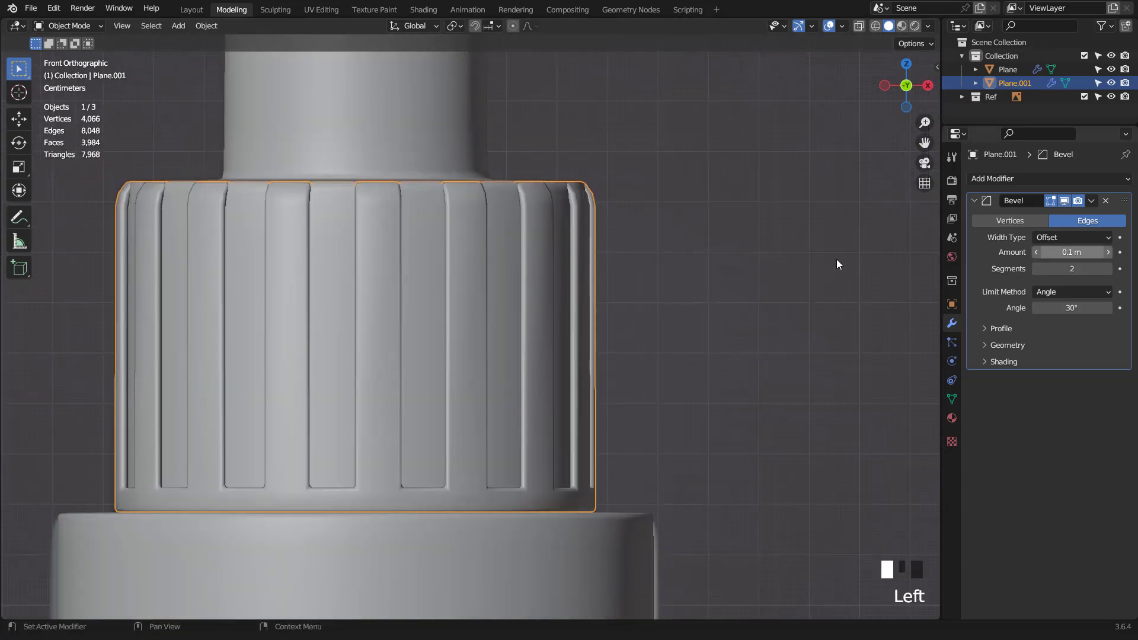
# Set the ribbed ring's bevel amount to 0.005 m.
pyautogui.moveTo(557, 243); pyautogui.dragTo(533, 226, button='middle')
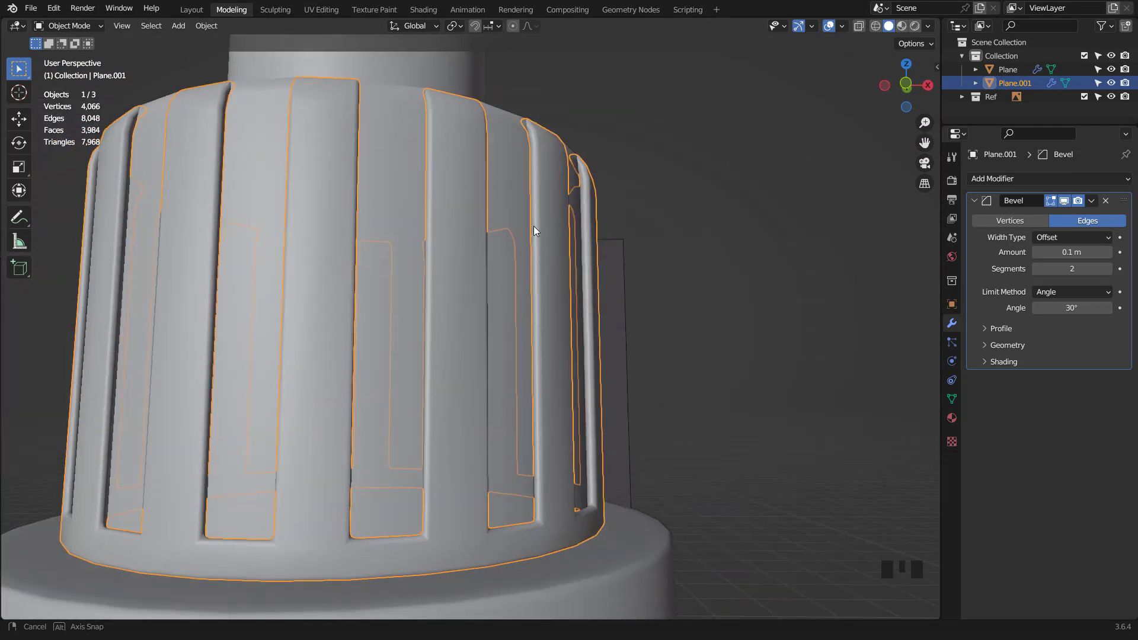
pyautogui.moveTo(1071, 258); pyautogui.dragTo(1037, 258)
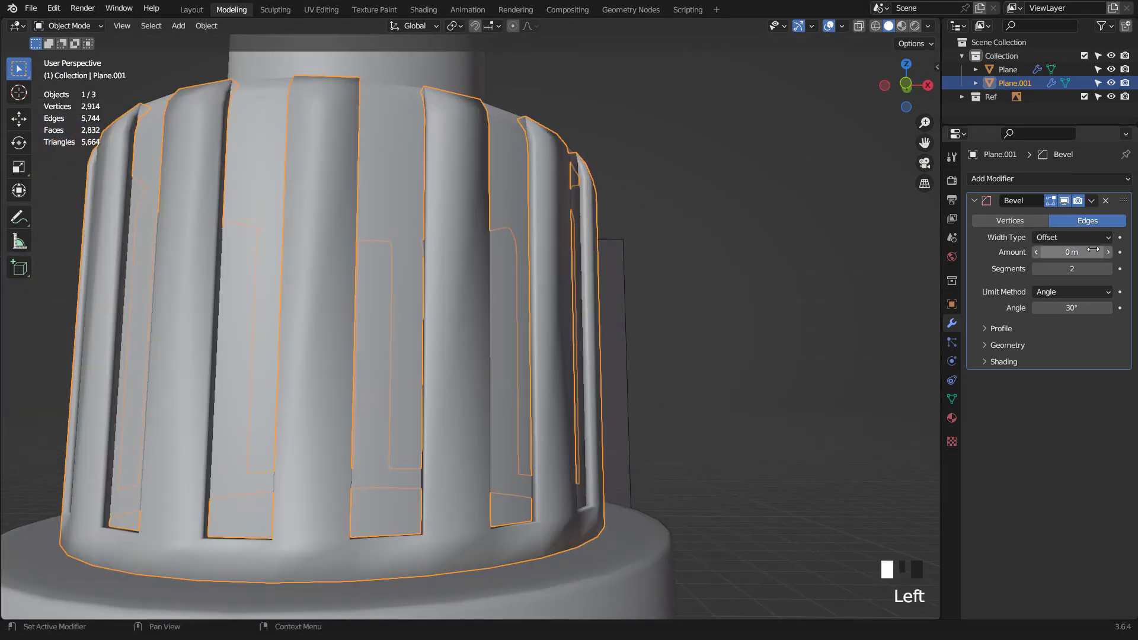
pyautogui.click(1108, 256)
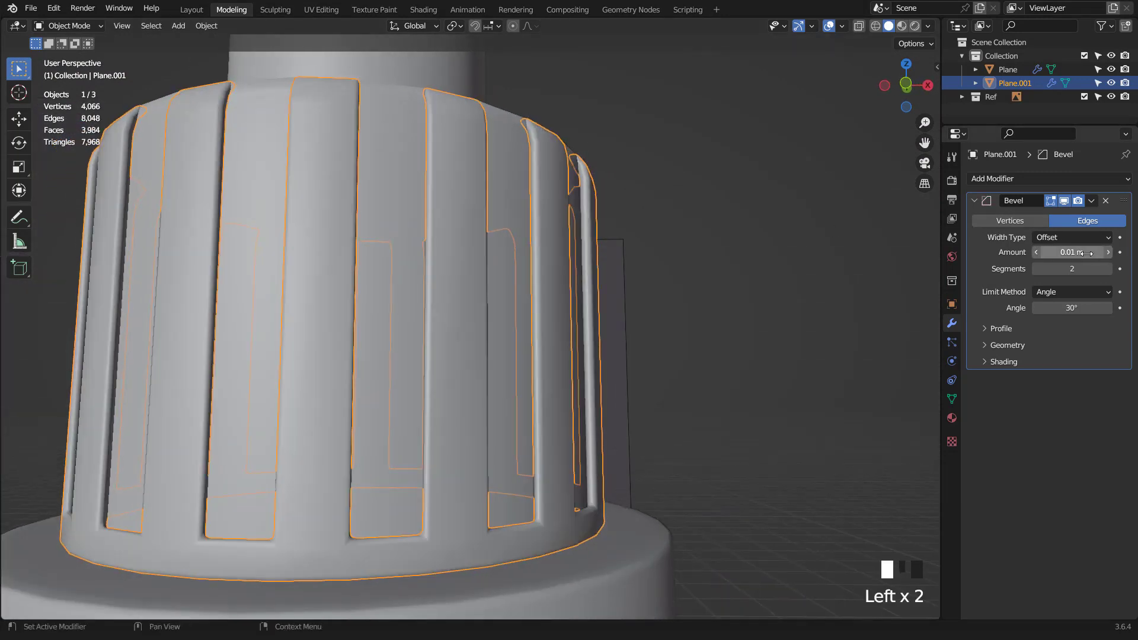
pyautogui.click(1088, 253)
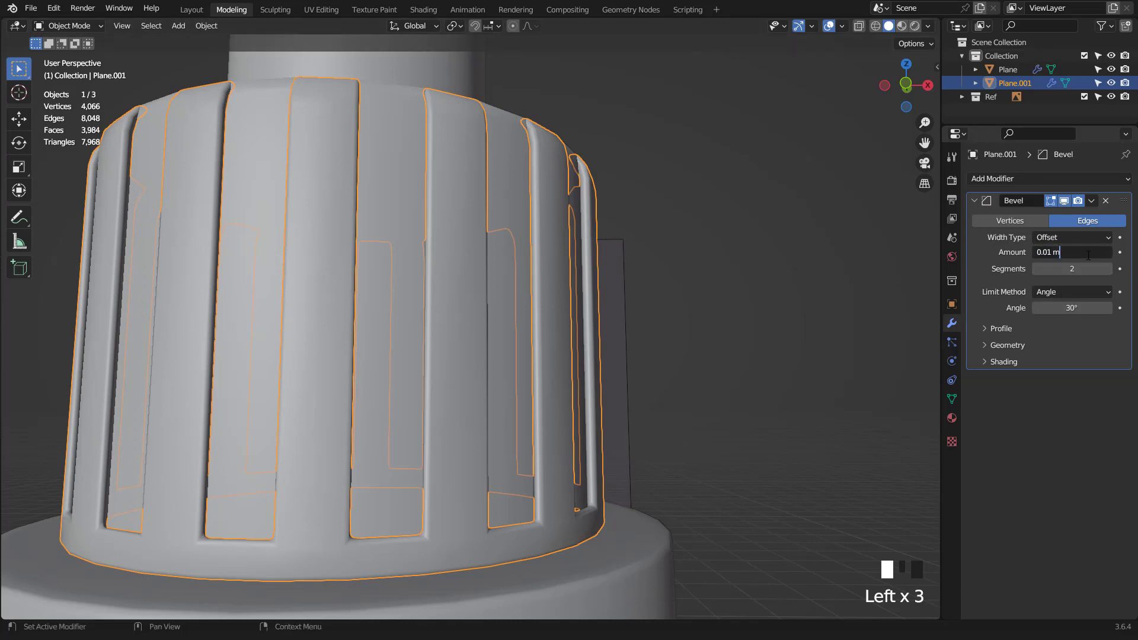
pyautogui.press('BackSpace')
pyautogui.press('BackSpace')
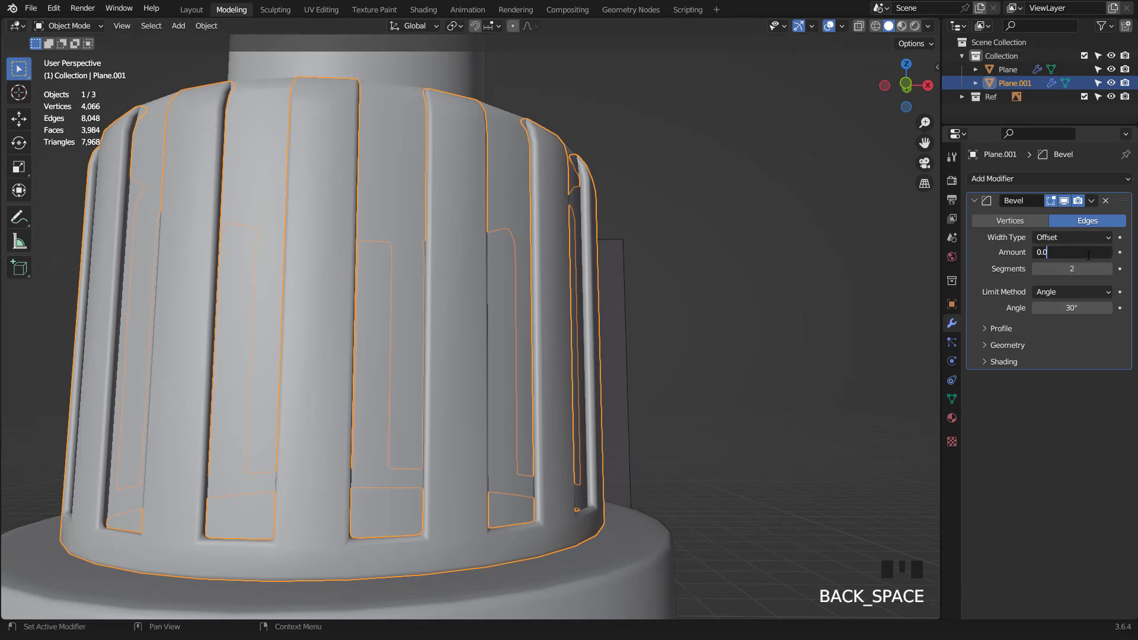
pyautogui.press('BackSpace')
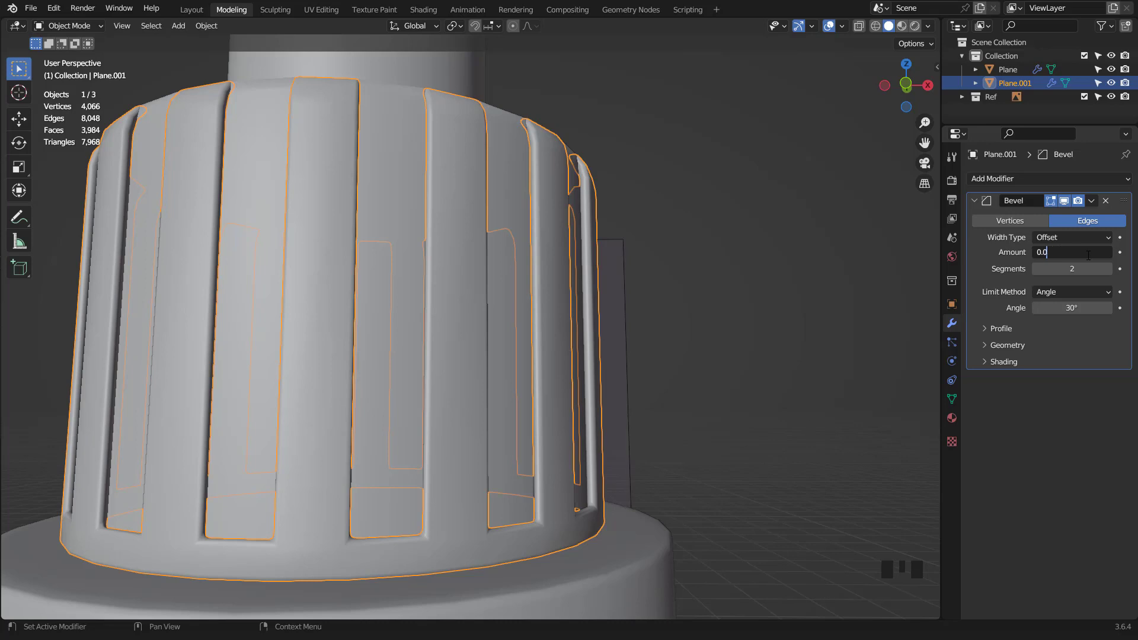
pyautogui.press('Return')
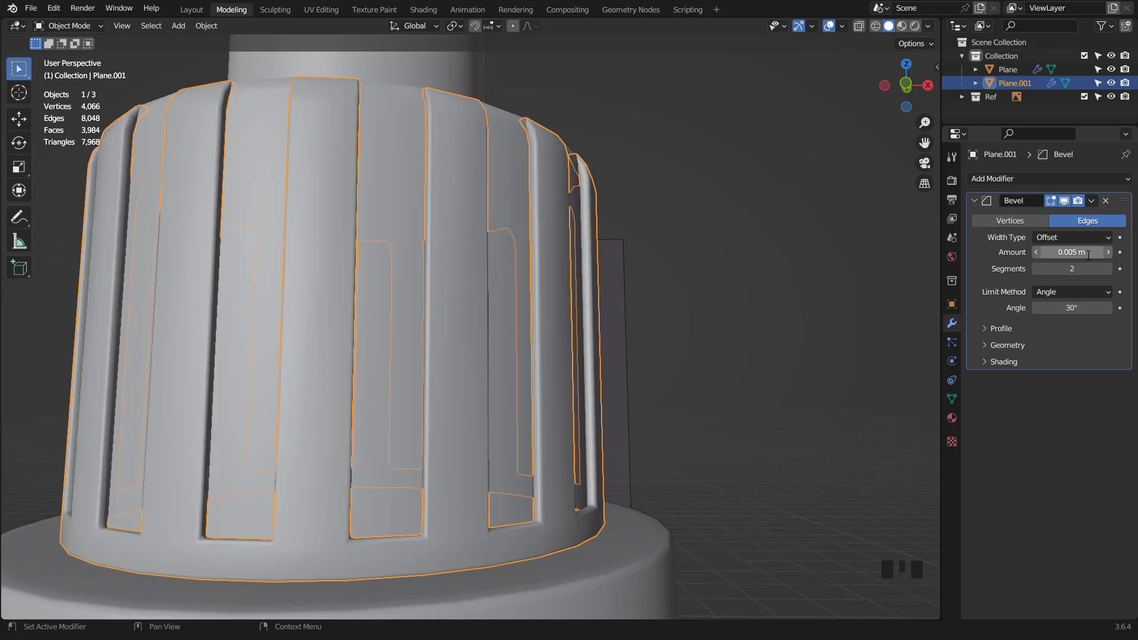
# Check the beveled ribs without overlays and lower their top faces by about 0.001 m more along Z in Edit Mode.
pyautogui.scroll(-2, 377, 190)
pyautogui.moveTo(377, 190); pyautogui.dragTo(456, 224, button='middle')
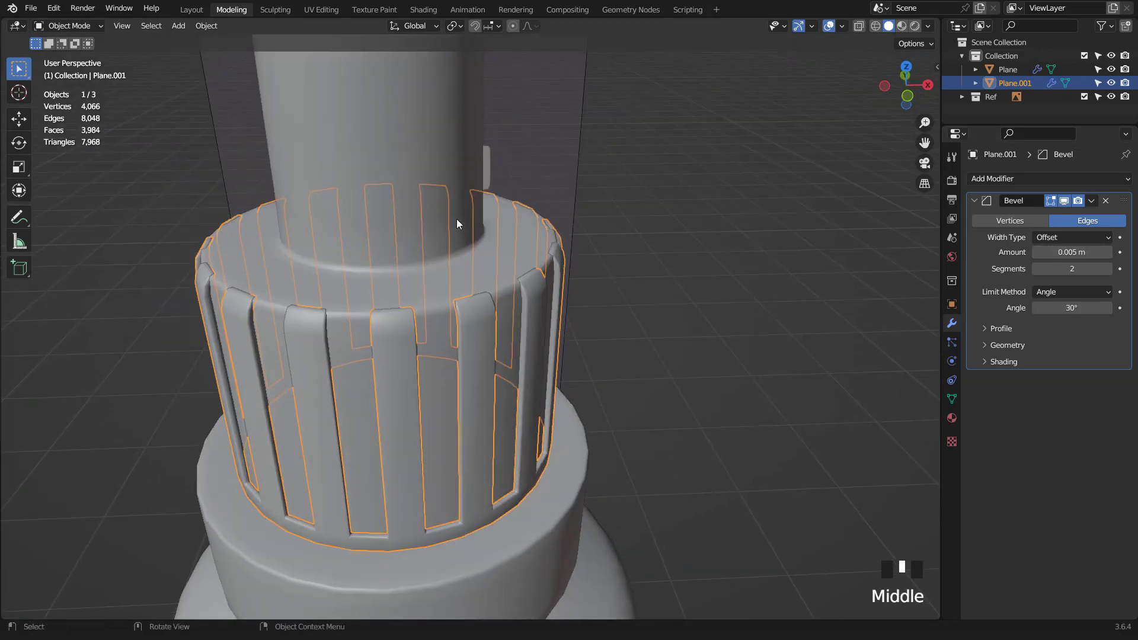
pyautogui.click(827, 26)
pyautogui.moveTo(439, 278); pyautogui.dragTo(526, 240, button='middle')
pyautogui.scroll(2, 468, 223)
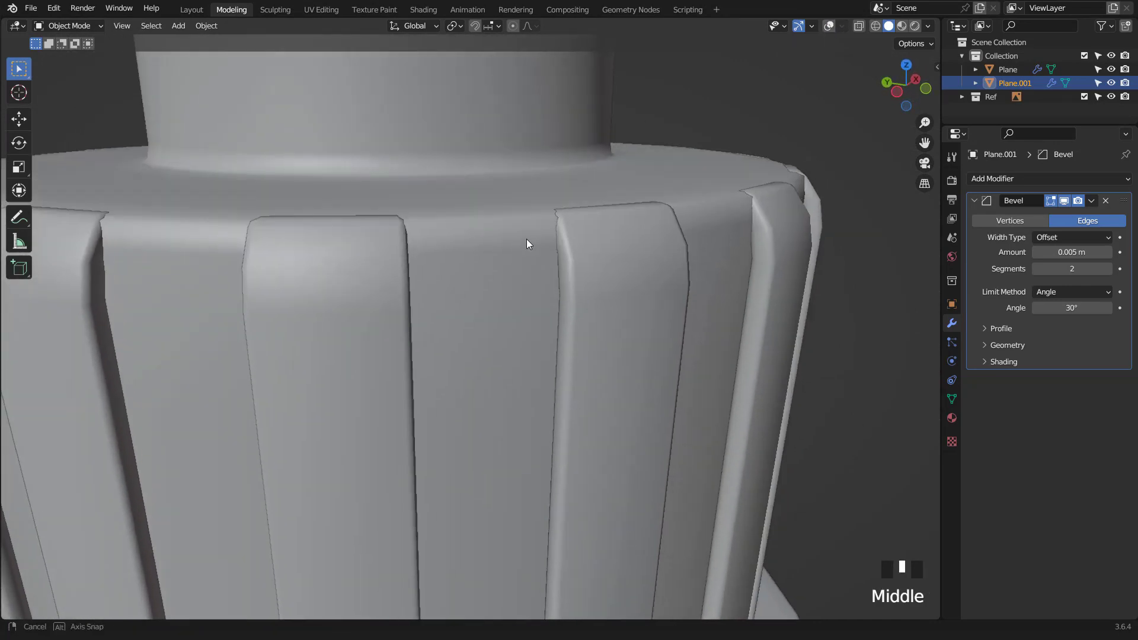
pyautogui.click(829, 26)
pyautogui.press('Tab')
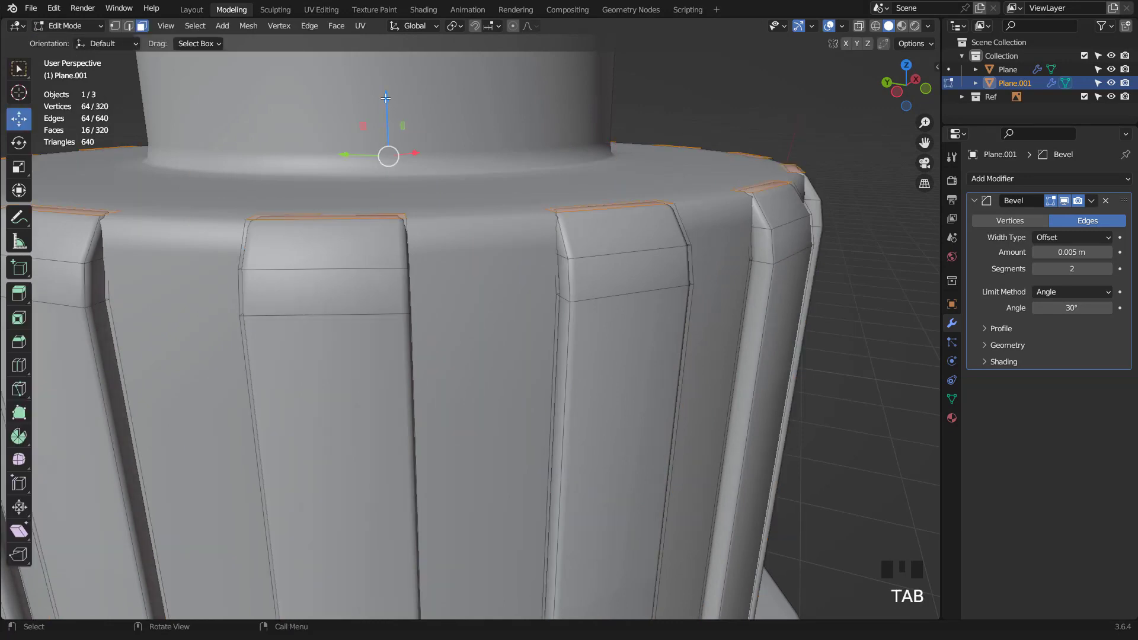
pyautogui.moveTo(386, 98); pyautogui.dragTo(386, 96)
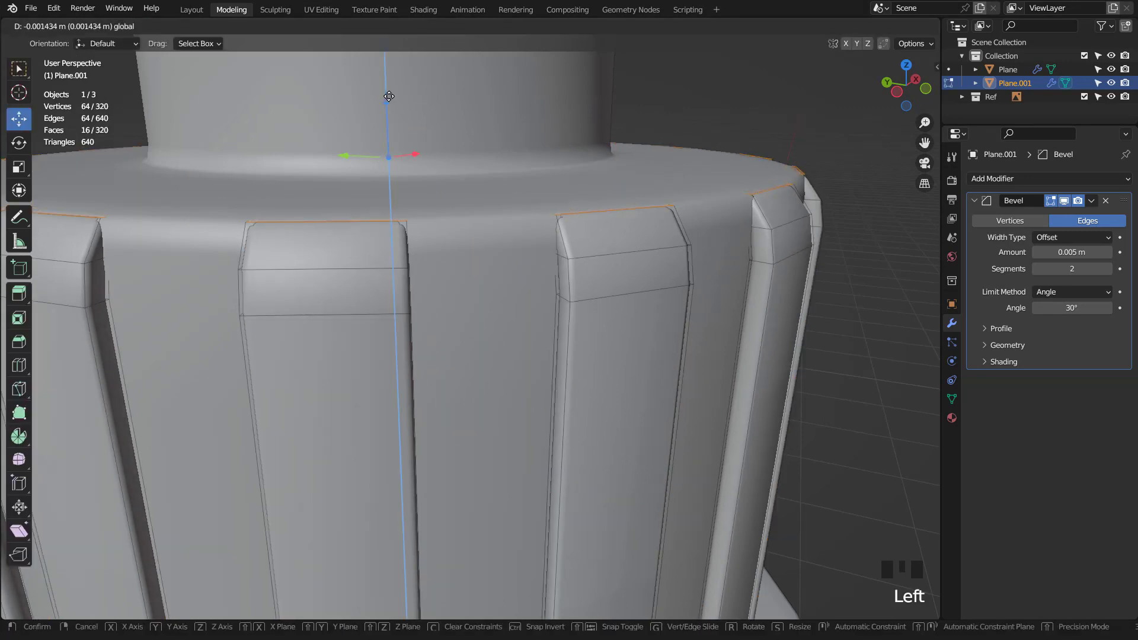
pyautogui.press('Tab')
pyautogui.scroll(-3, 532, 269)
pyautogui.moveTo(532, 265); pyautogui.dragTo(578, 252, button='middle')
pyautogui.click(829, 26)
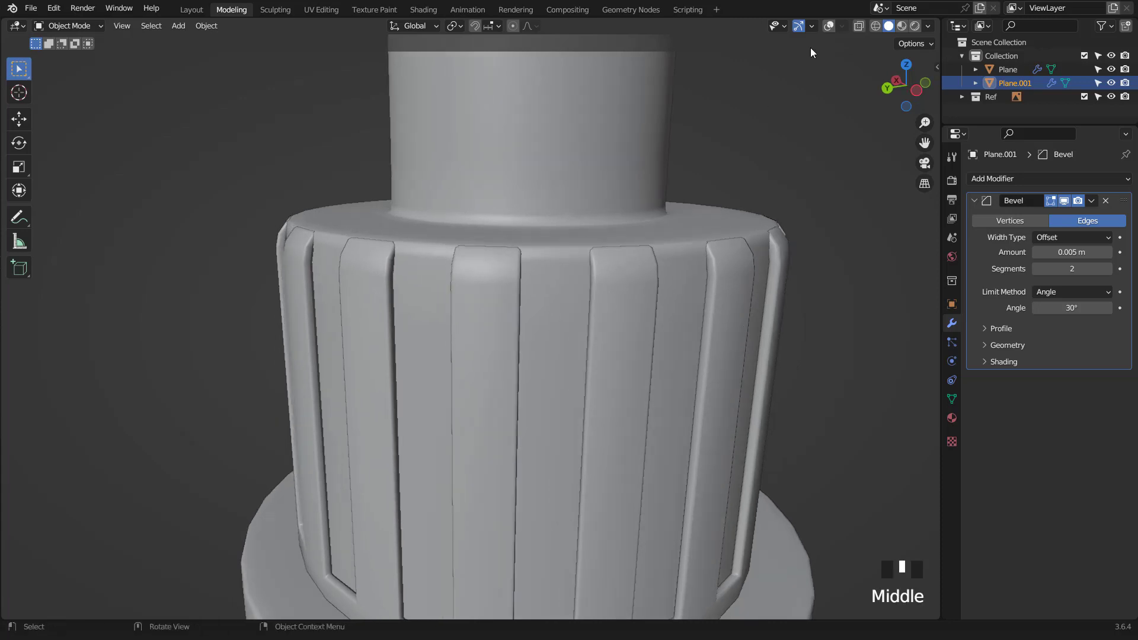
pyautogui.click(829, 27)
# Select the vertex ring where the ribs' rounded tips begin, using X-ray, and scale it in by about 0.99.
pyautogui.press('KP_1')
pyautogui.press('Tab')
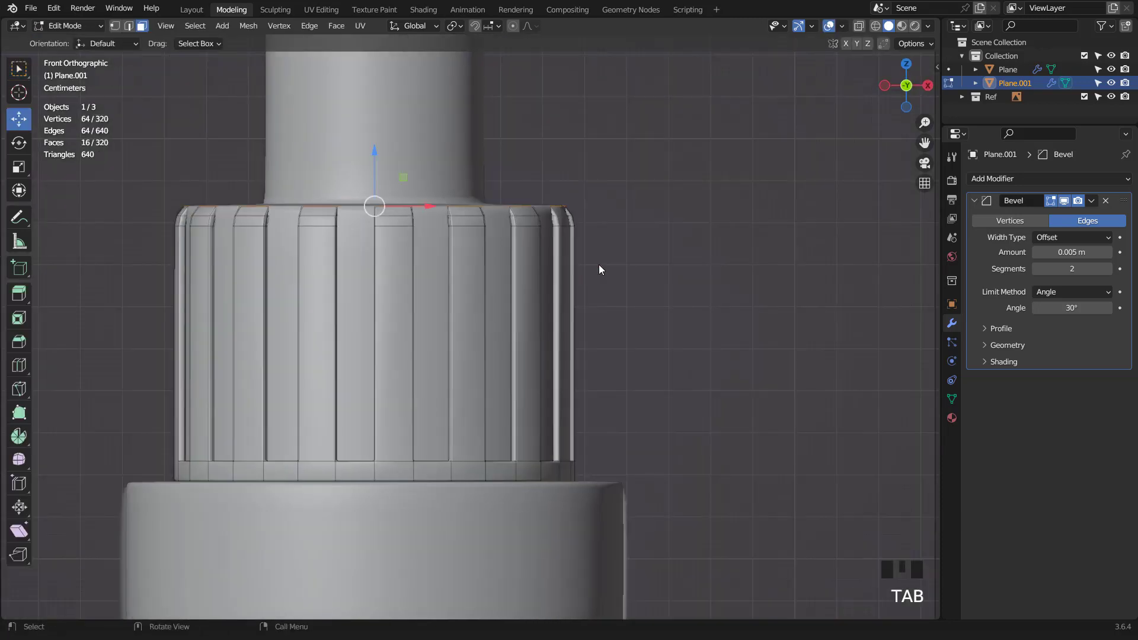
pyautogui.scroll(1, 607, 268)
pyautogui.click(858, 25)
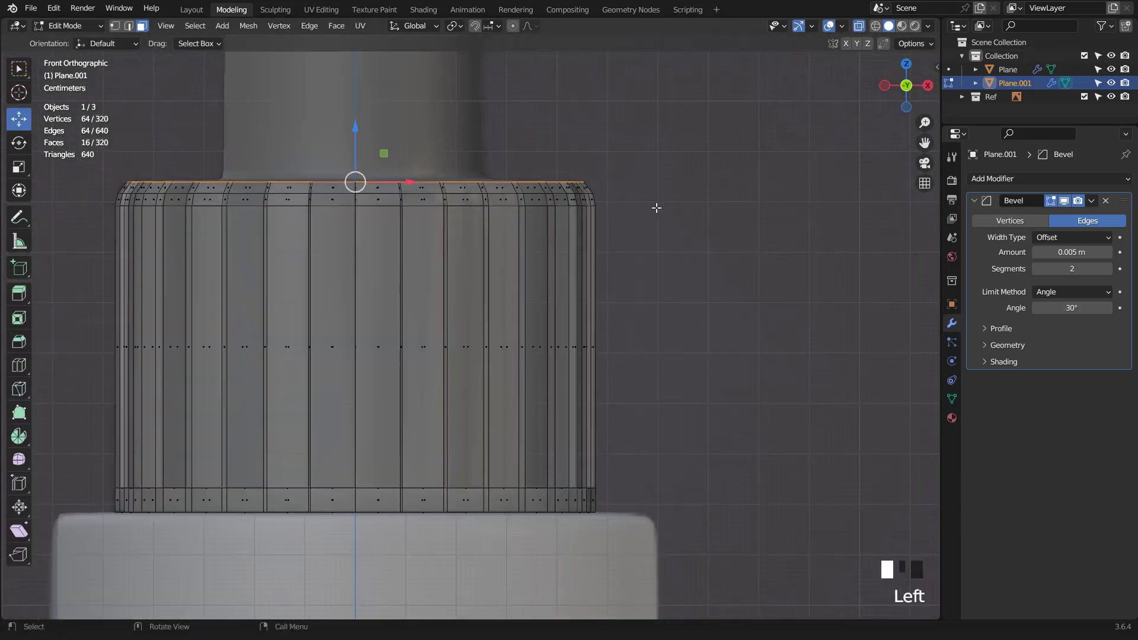
pyautogui.scroll(1, 534, 268)
pyautogui.press('1')
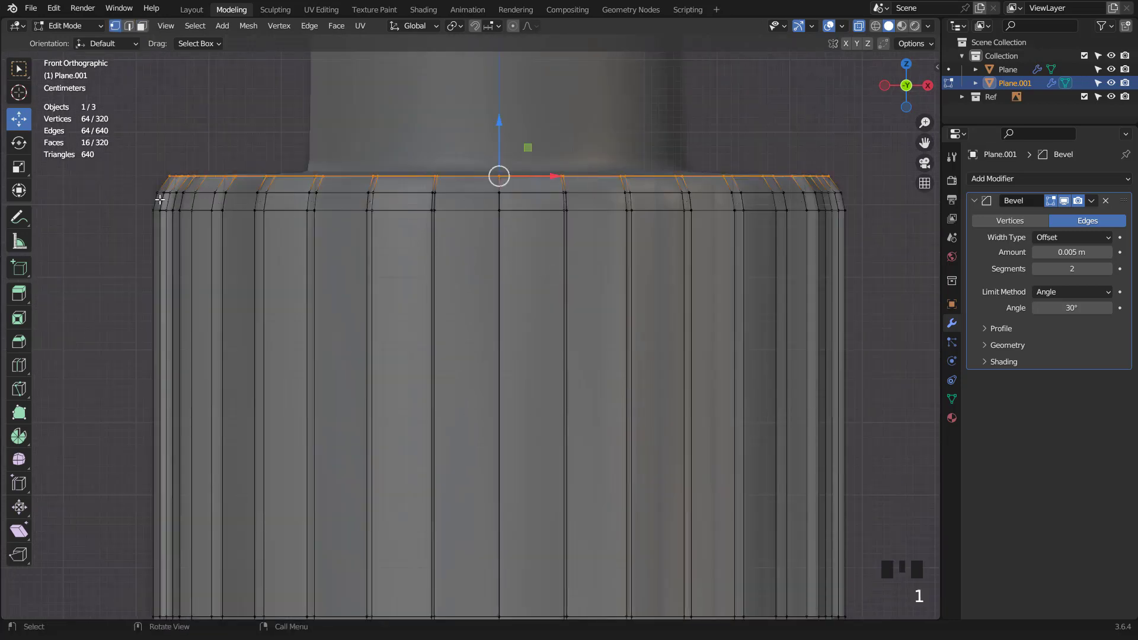
pyautogui.moveTo(133, 201); pyautogui.dragTo(861, 295)
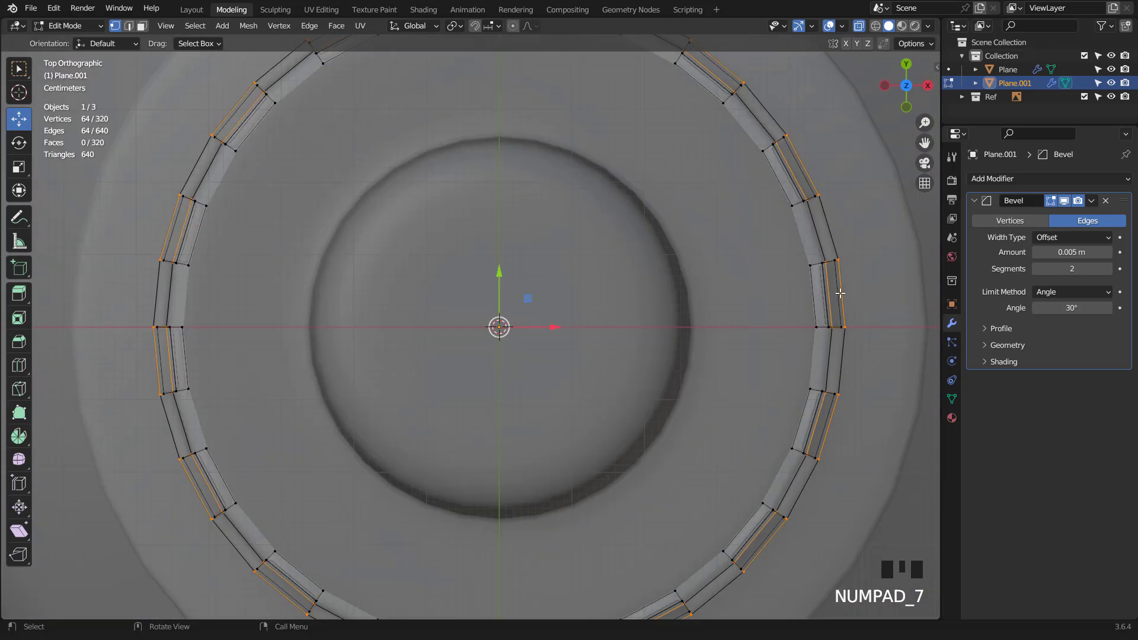
pyautogui.click(860, 25)
pyautogui.scroll(-2, 810, 172)
pyautogui.moveTo(810, 172); pyautogui.dragTo(751, 306, button='middle')
pyautogui.scroll(1, 754, 332)
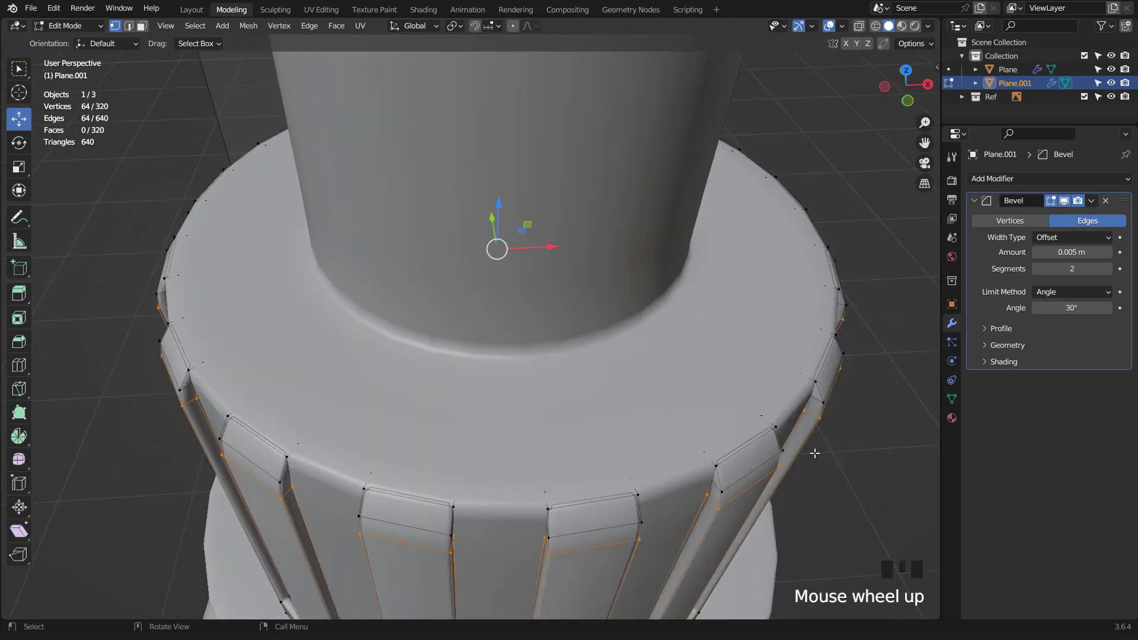
pyautogui.press('s')
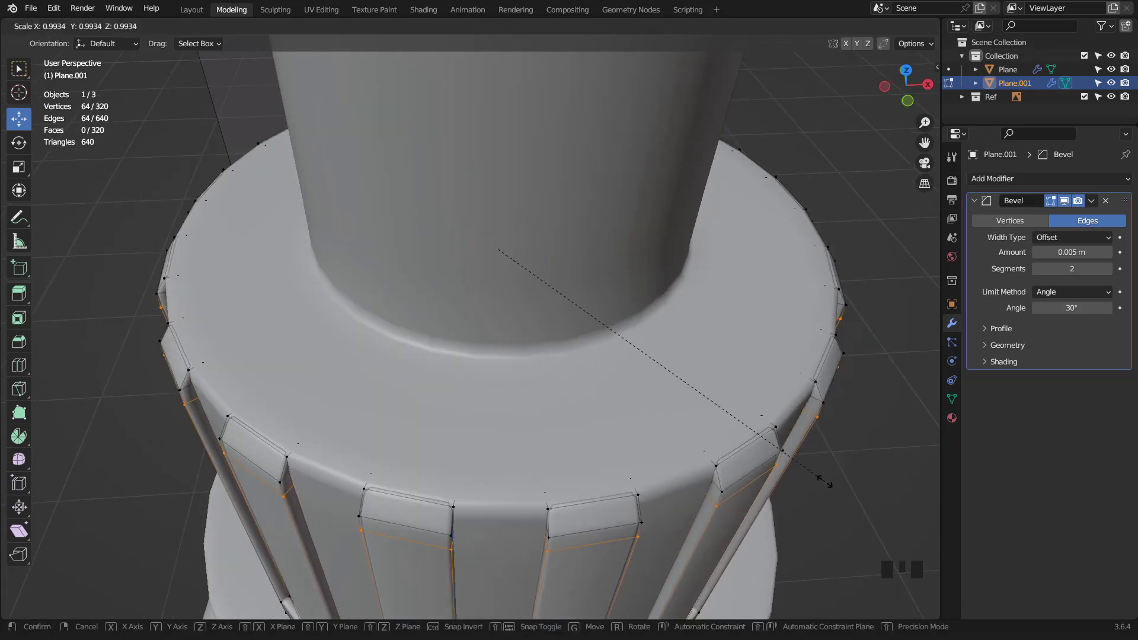
pyautogui.click(824, 481)
# Select the middle vertex ring of the ribs' rounded tips with X-ray, scale it in by about 0.99 and return to solid Object Mode.
pyautogui.scroll(-3, 704, 422)
pyautogui.press('KP_1')
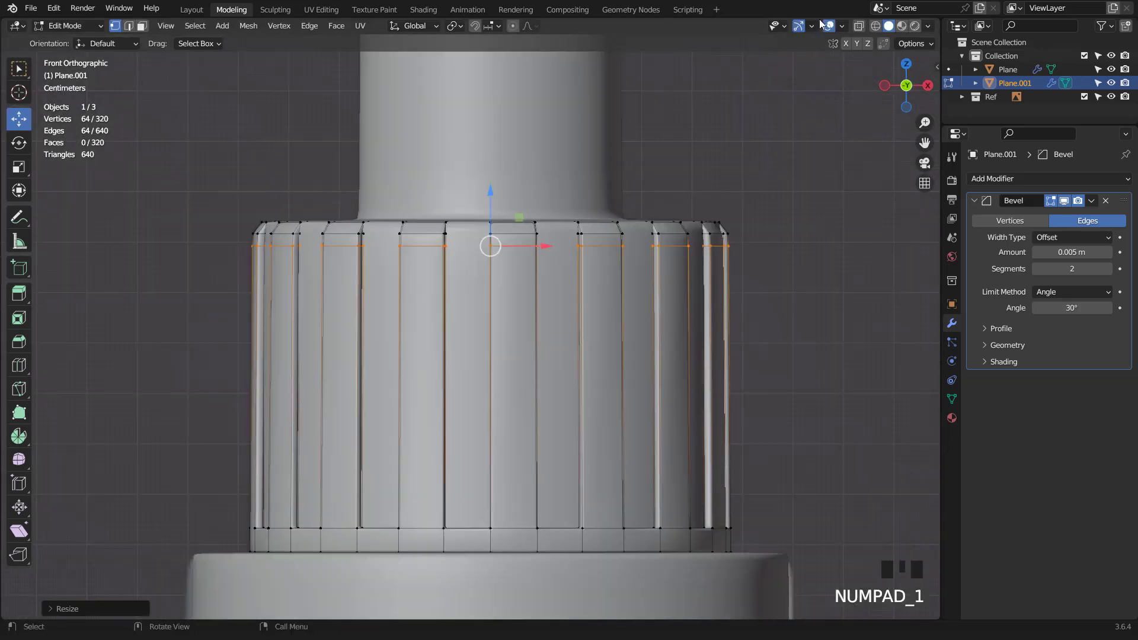
pyautogui.click(857, 26)
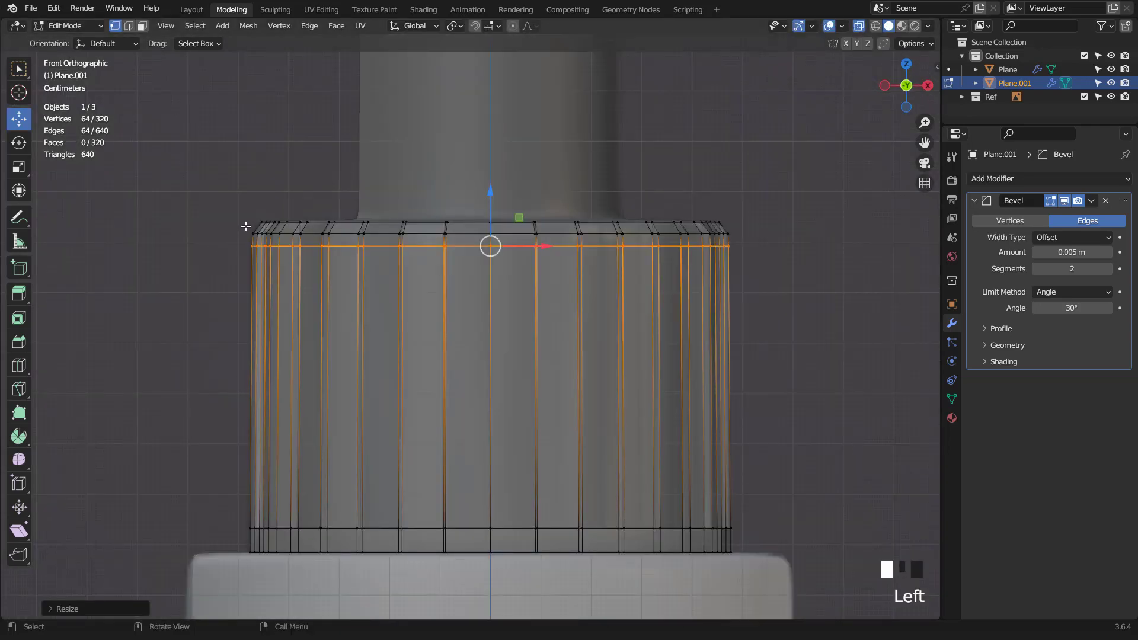
pyautogui.moveTo(246, 226); pyautogui.dragTo(765, 238)
pyautogui.scroll(1, 729, 353)
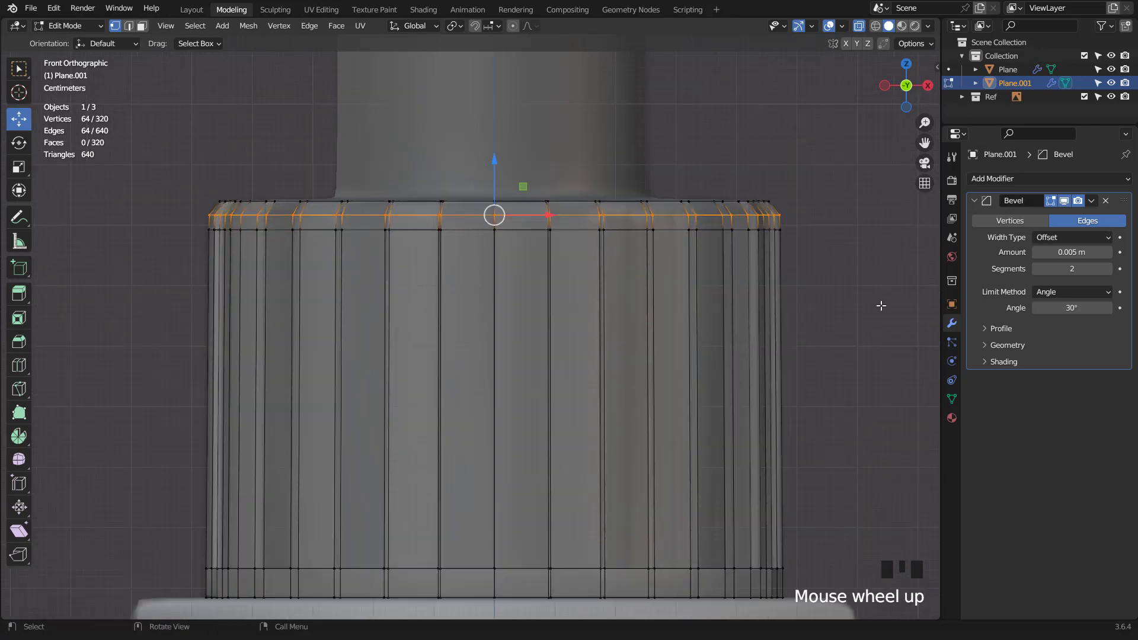
pyautogui.press('s')
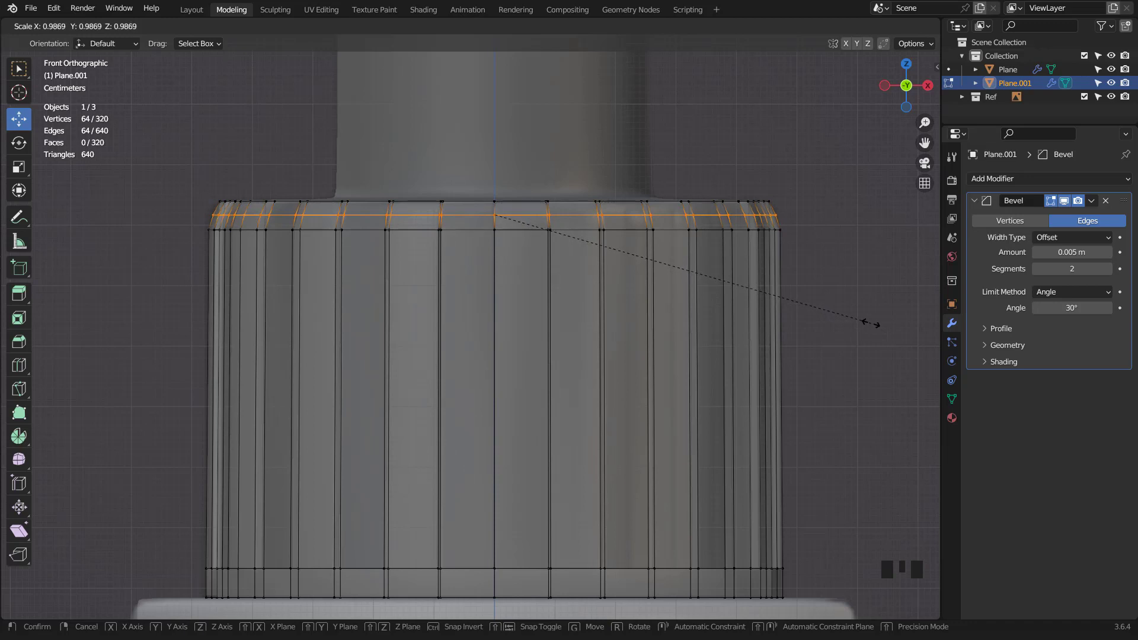
pyautogui.click(870, 323)
pyautogui.press('Tab')
pyautogui.click(859, 26)
# Examine the ribbed ring and the whole bottle with overlays hidden, including from the front, and show the overlays again.
pyautogui.scroll(-5, 724, 281)
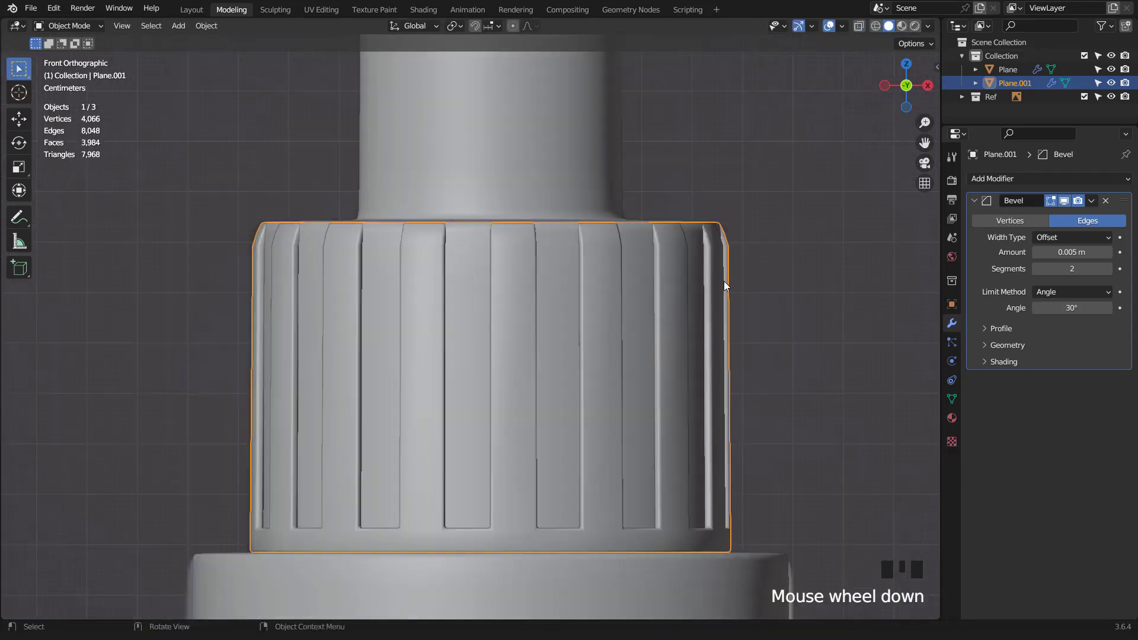
pyautogui.moveTo(636, 314); pyautogui.dragTo(635, 316, button='middle')
pyautogui.click(832, 26)
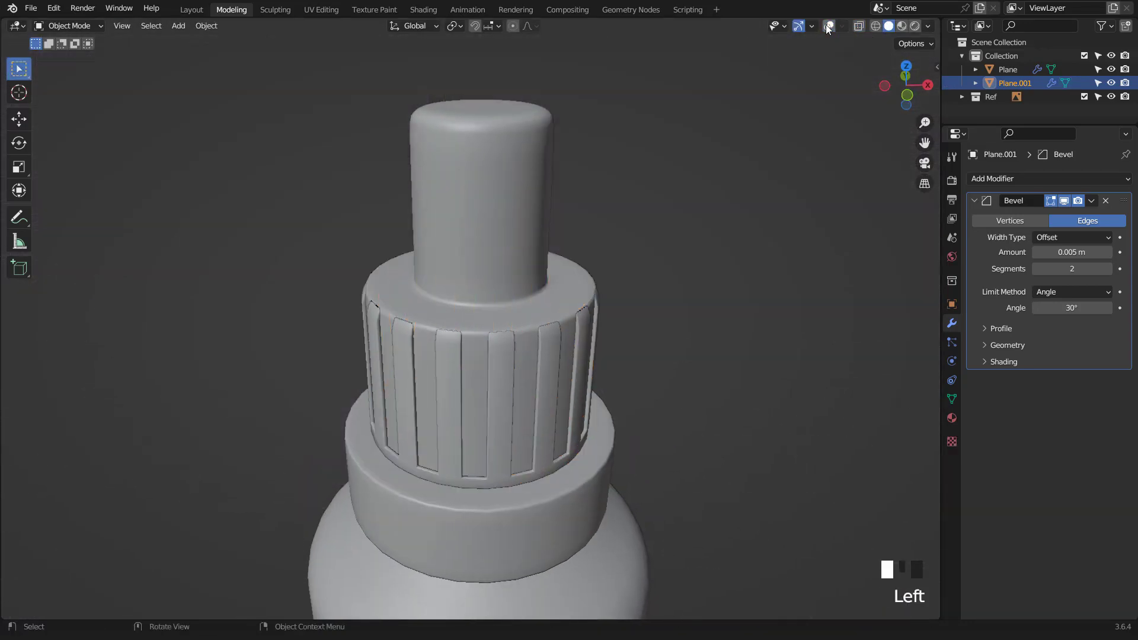
pyautogui.moveTo(693, 189); pyautogui.dragTo(660, 184, button='middle')
pyautogui.scroll(-7, 659, 183)
pyautogui.press('KP_1')
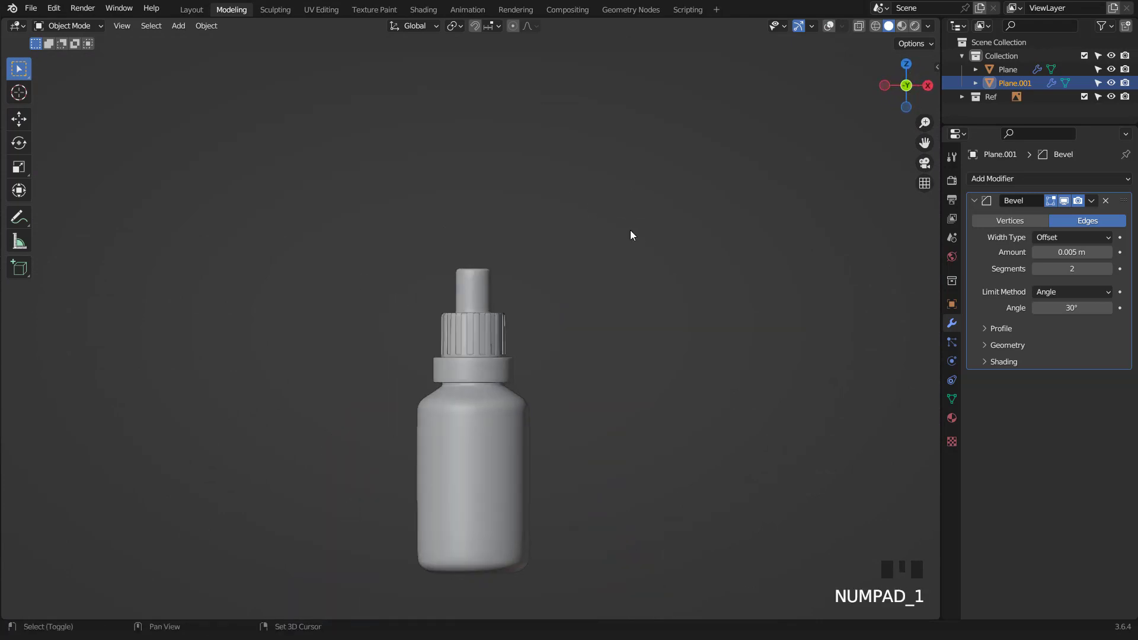
pyautogui.keyDown('shift'); pyautogui.moveTo(630, 237); pyautogui.dragTo(599, 242, button='middle'); pyautogui.keyUp('shift')
pyautogui.scroll(2, 601, 232)
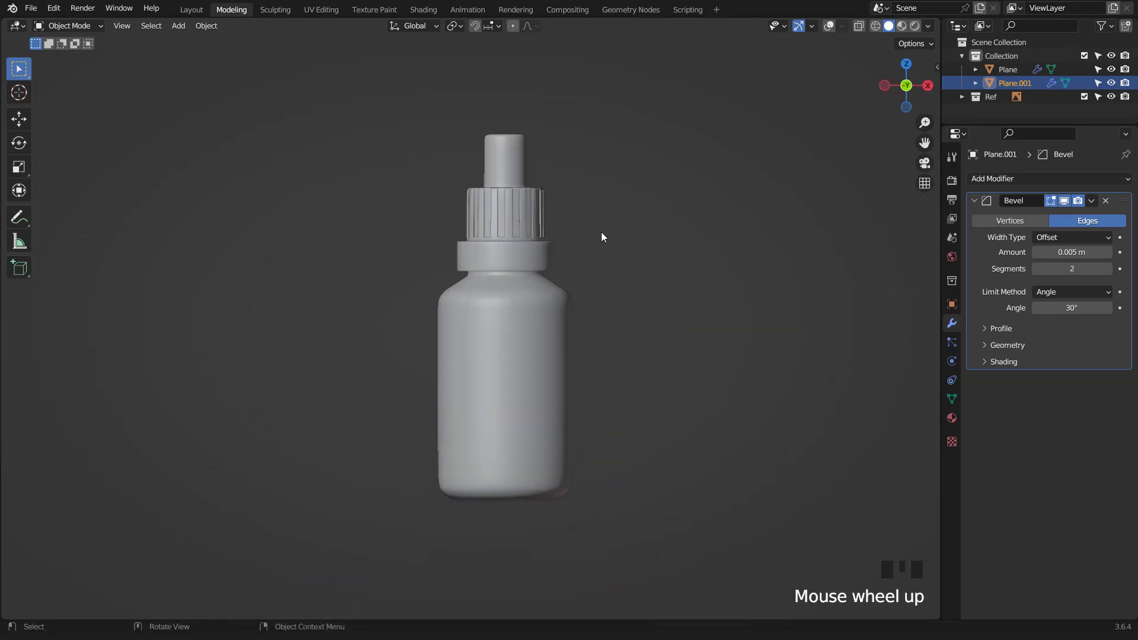
pyautogui.click(825, 26)
# Select the ribbed ring in Object Mode and apply its Bevel modifier.
pyautogui.click(542, 348)
pyautogui.moveTo(542, 347); pyautogui.dragTo(536, 315, button='middle')
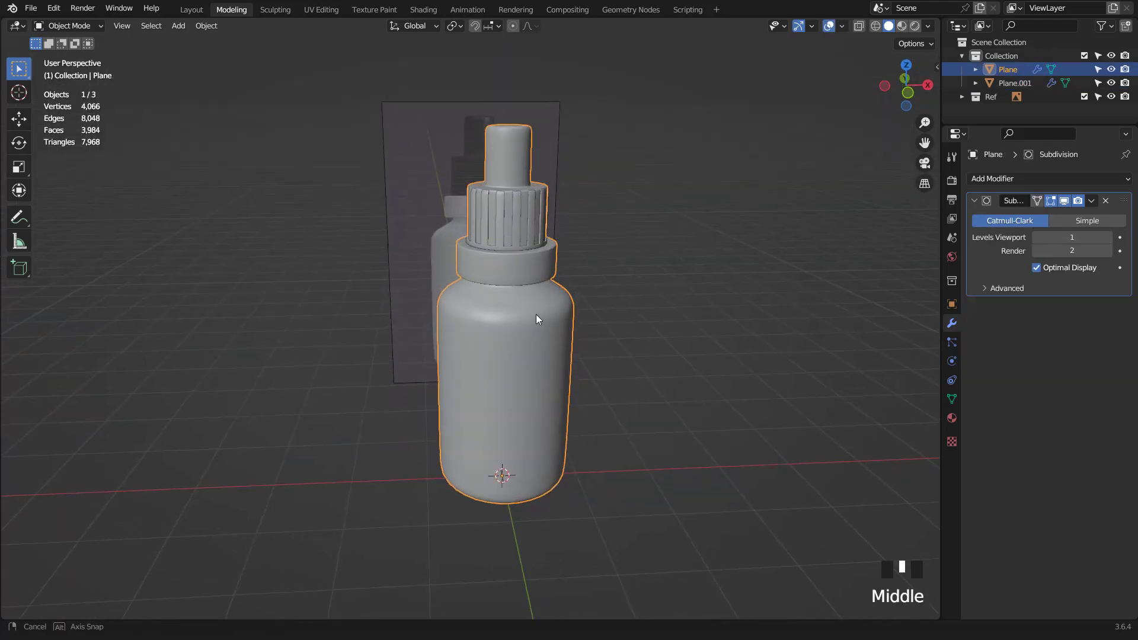
pyautogui.click(533, 222)
pyautogui.click(1090, 201)
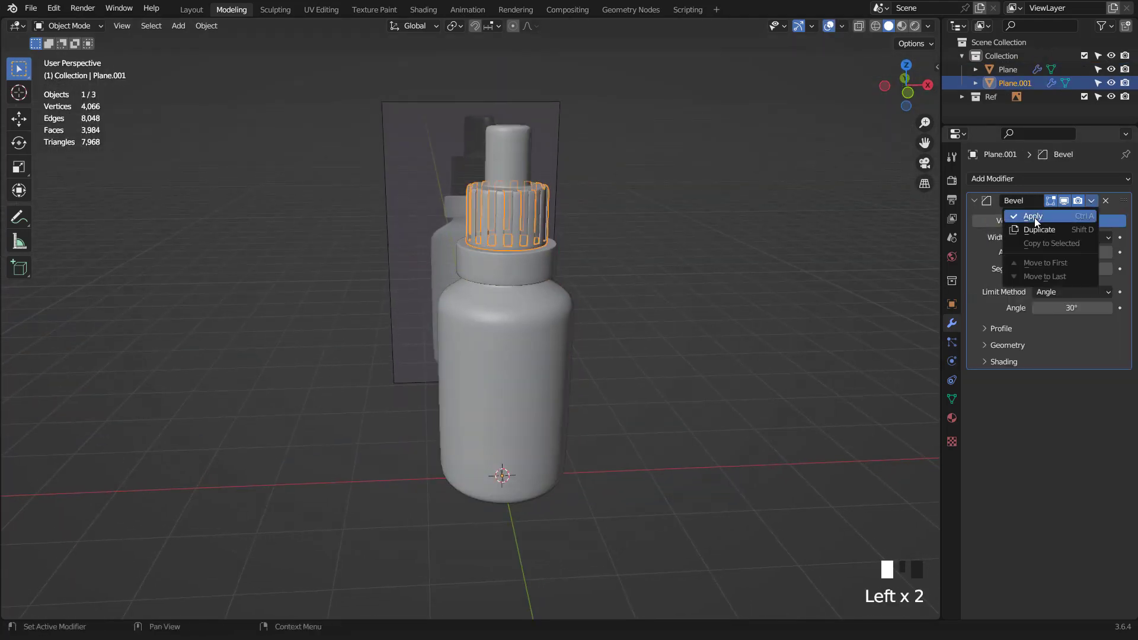
pyautogui.click(1033, 219)
pyautogui.keyDown('shift'); pyautogui.click(553, 287); pyautogui.keyUp('shift')
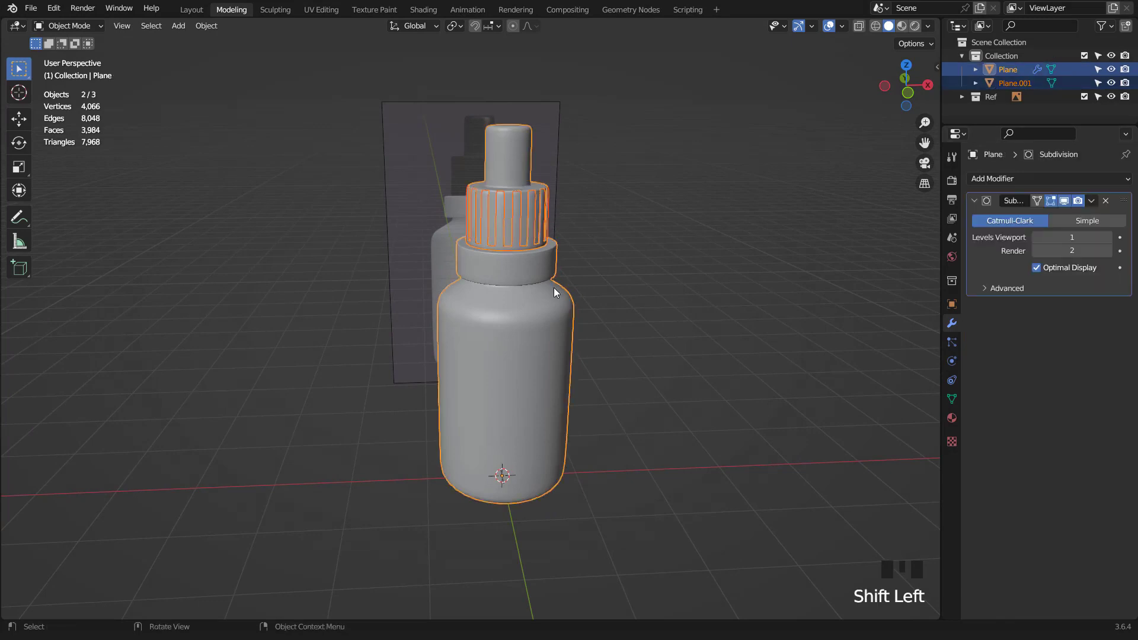
pyautogui.hotkey('ctrl', 'j')
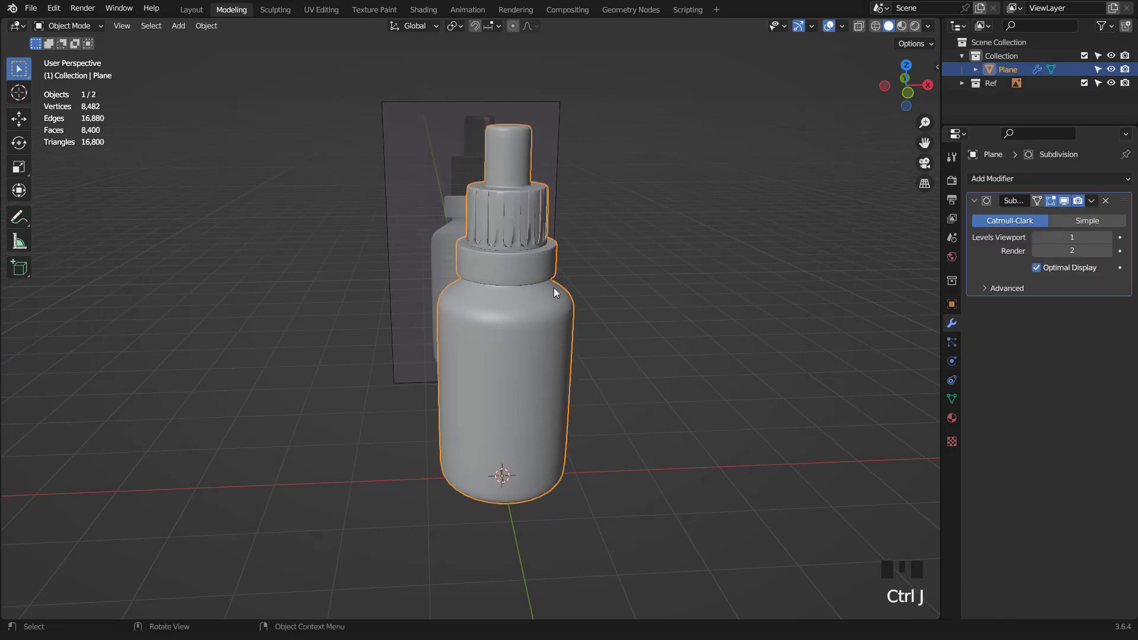
pyautogui.hotkey('ctrl', 'z')
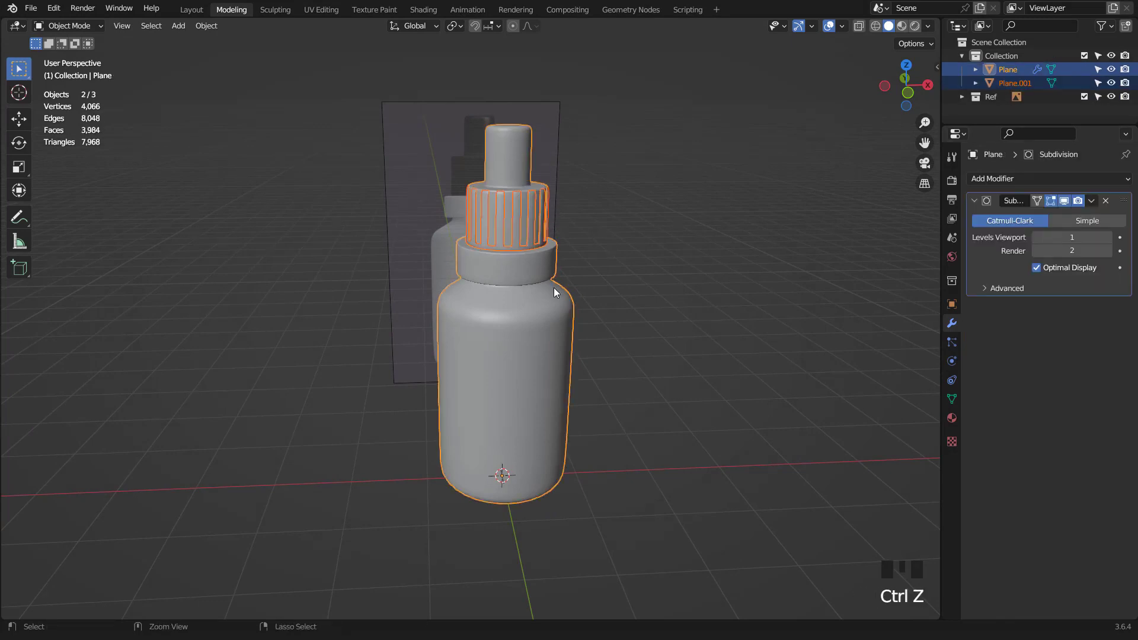
# Set the bottle body's Subdivision viewport level to 2, apply the modifier and check the resulting mesh in Edit Mode.
pyautogui.click(539, 322)
pyautogui.click(1091, 202)
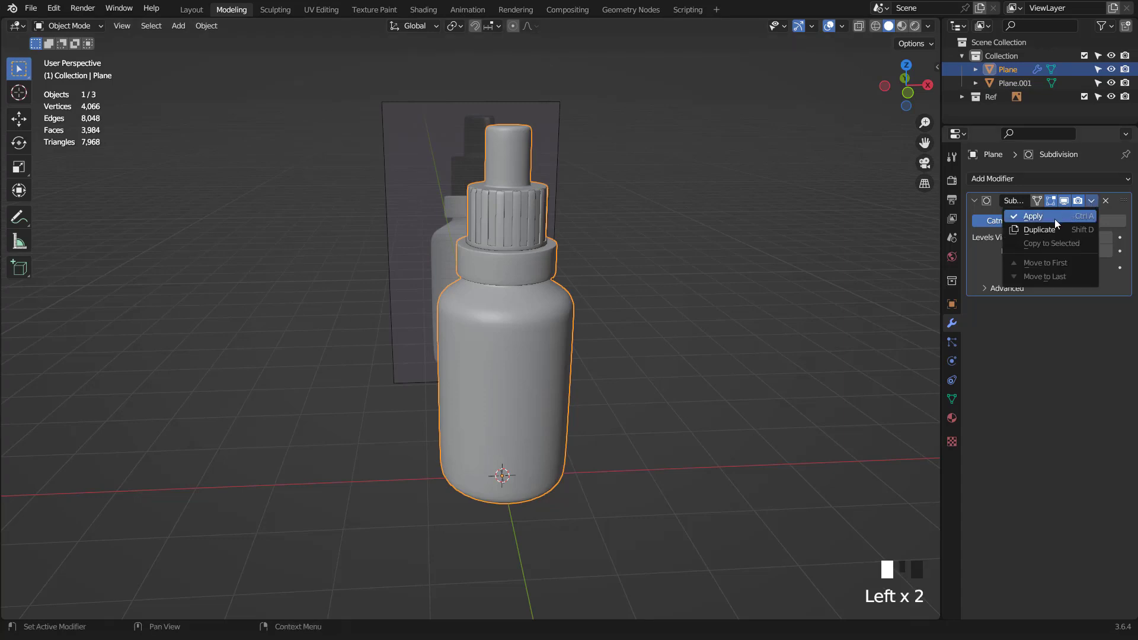
pyautogui.click(1109, 237)
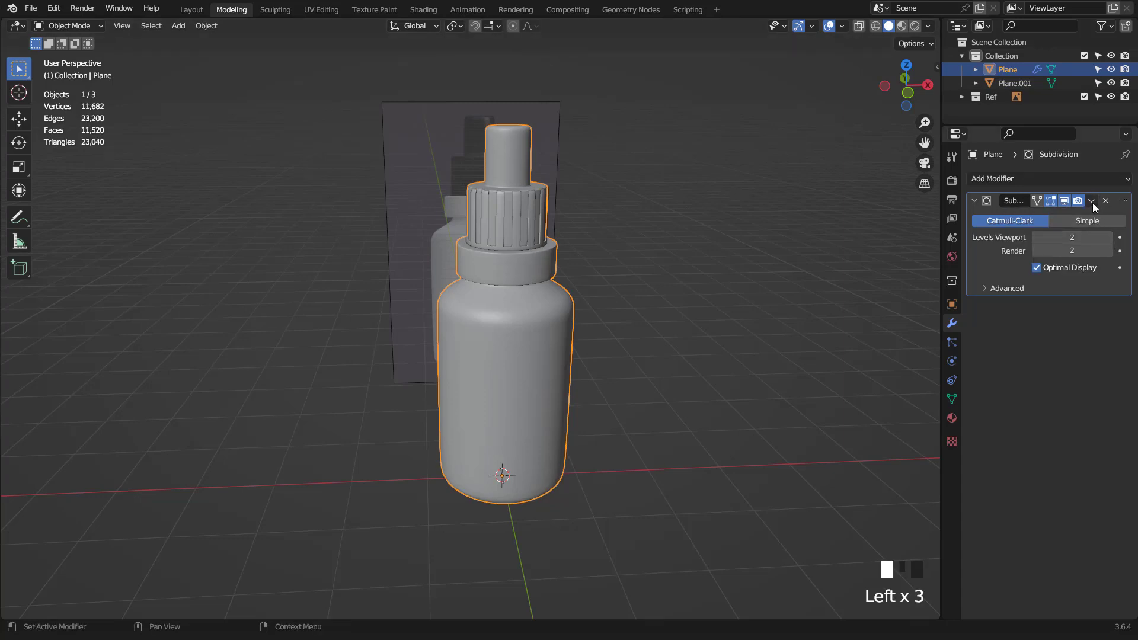
pyautogui.click(1091, 202)
pyautogui.click(1055, 215)
pyautogui.scroll(3, 739, 273)
pyautogui.press('Tab')
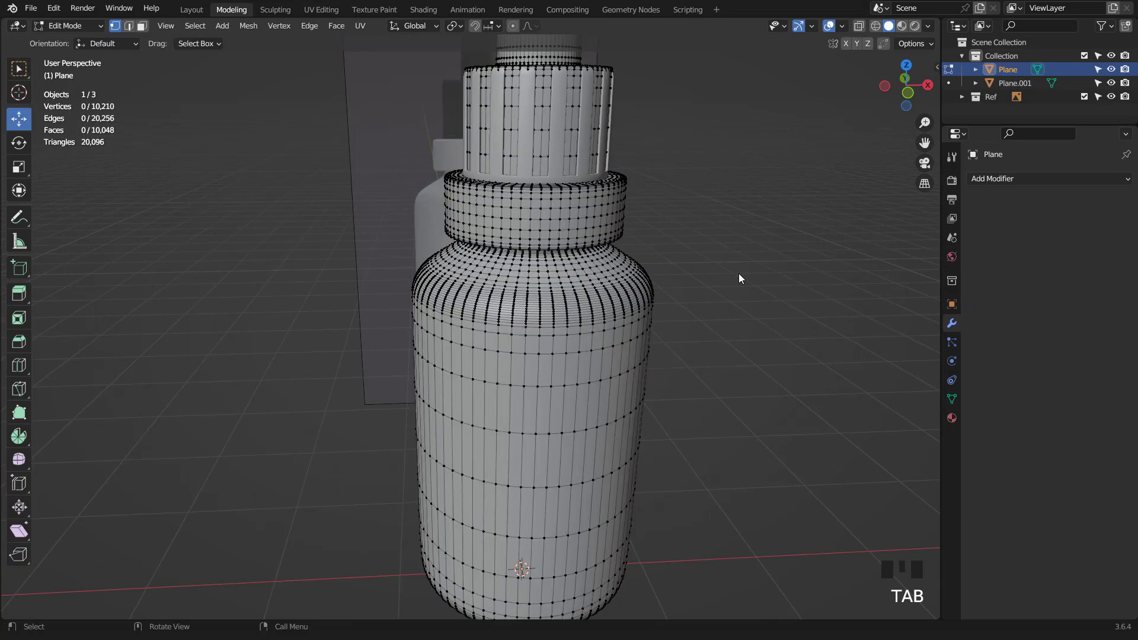
pyautogui.moveTo(698, 302); pyautogui.dragTo(625, 331, button='middle')
pyautogui.scroll(-3, 645, 327)
pyautogui.scroll(5, 624, 330)
pyautogui.press('Tab')
# Join the bottle body and the ribbed ring into one object and check it from the front and at an angle.
pyautogui.keyDown('shift'); pyautogui.click(588, 179); pyautogui.keyUp('shift')
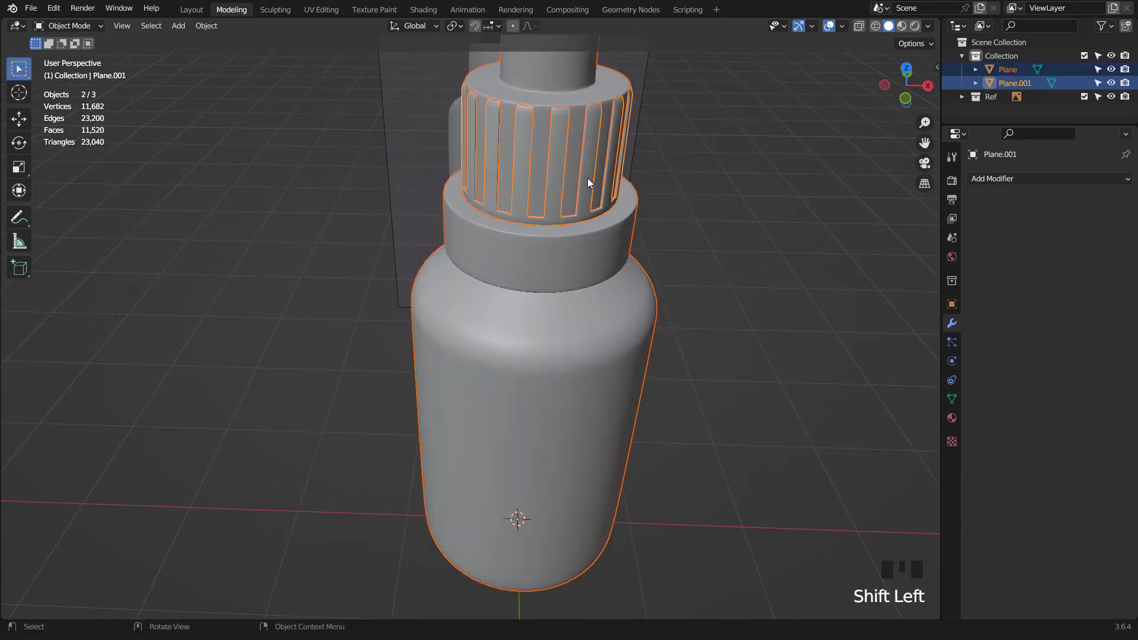
pyautogui.hotkey('ctrl', 'j')
pyautogui.press('KP_1')
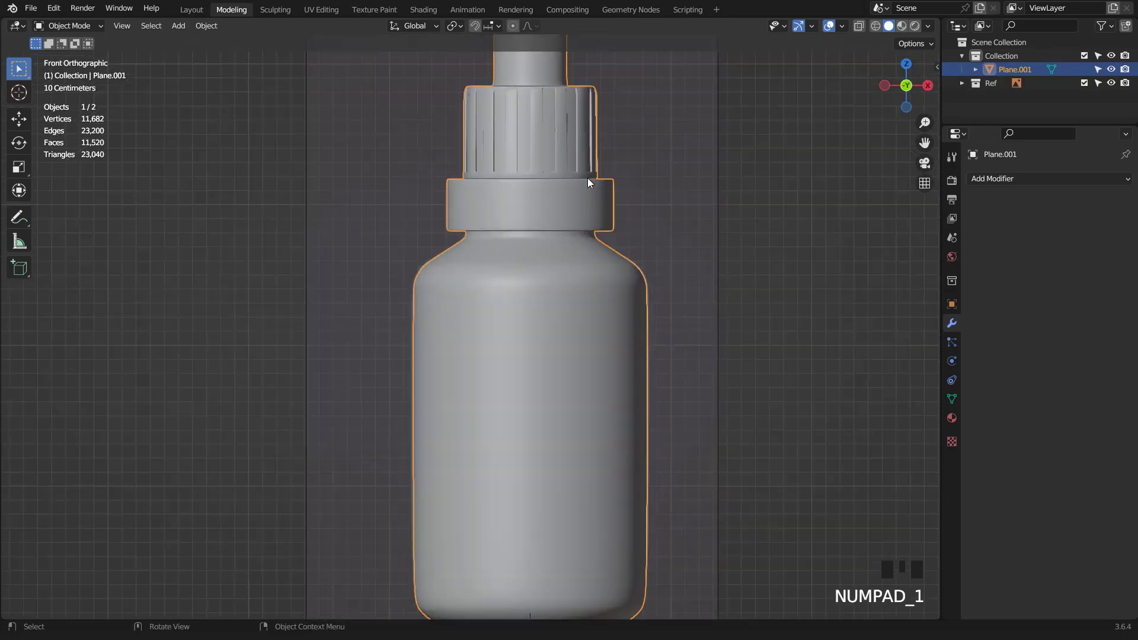
pyautogui.scroll(-3, 585, 269)
pyautogui.moveTo(586, 269); pyautogui.dragTo(495, 277, button='middle')
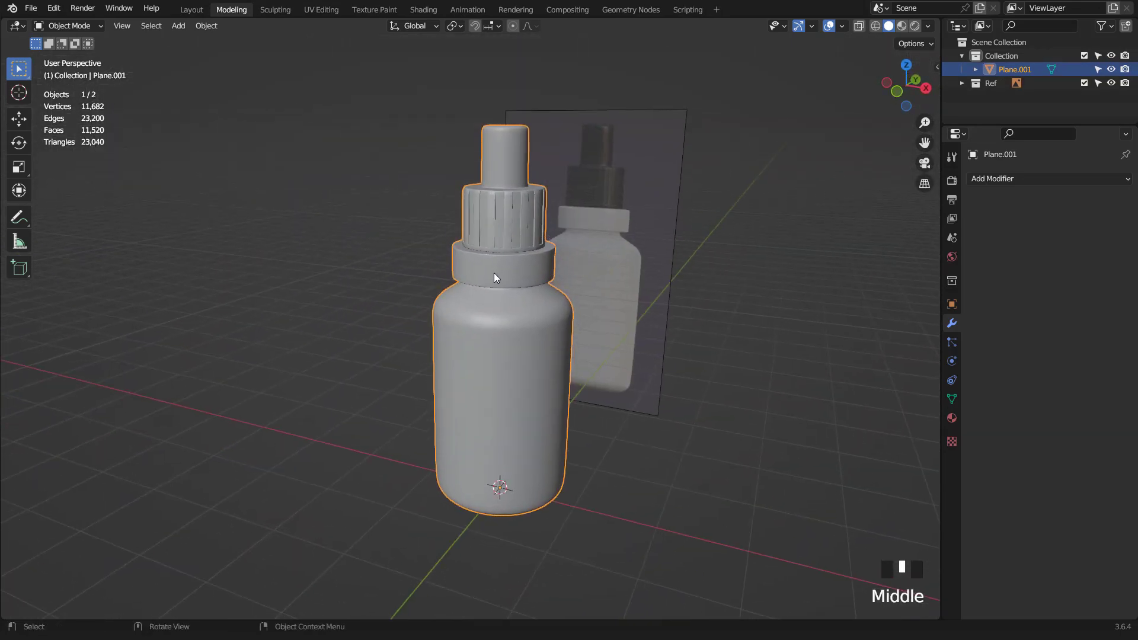
# Check the joined bottle's normals with the Face Orientation overlay and turn the overlay back off.
pyautogui.press('KP_1')
pyautogui.click(841, 26)
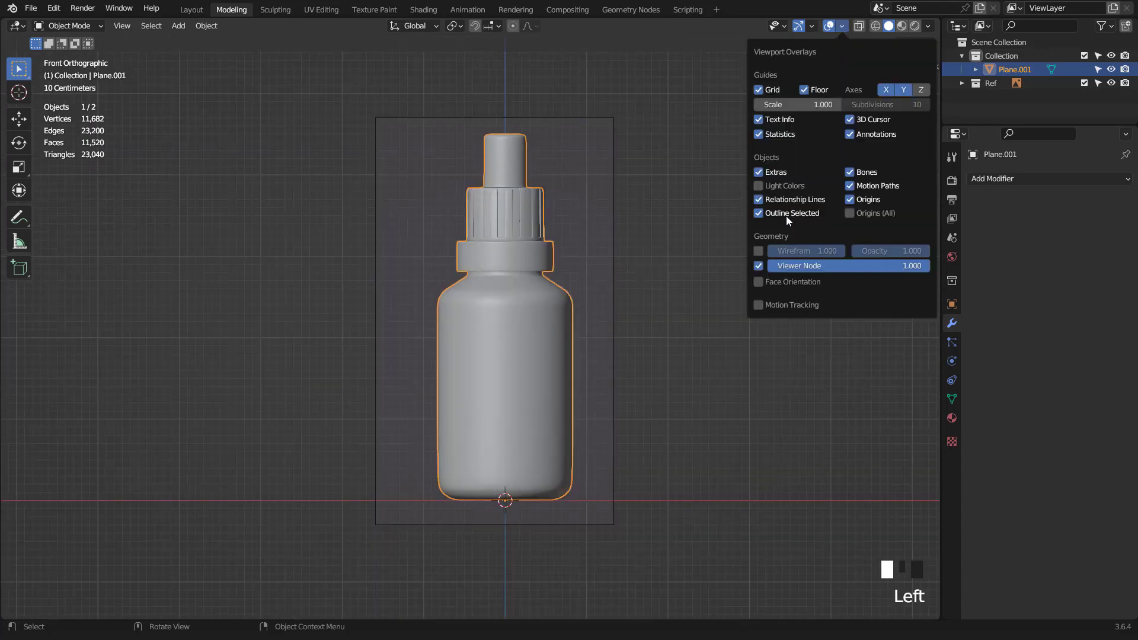
pyautogui.click(758, 282)
pyautogui.scroll(1, 614, 307)
pyautogui.moveTo(571, 267); pyautogui.dragTo(682, 237, button='middle')
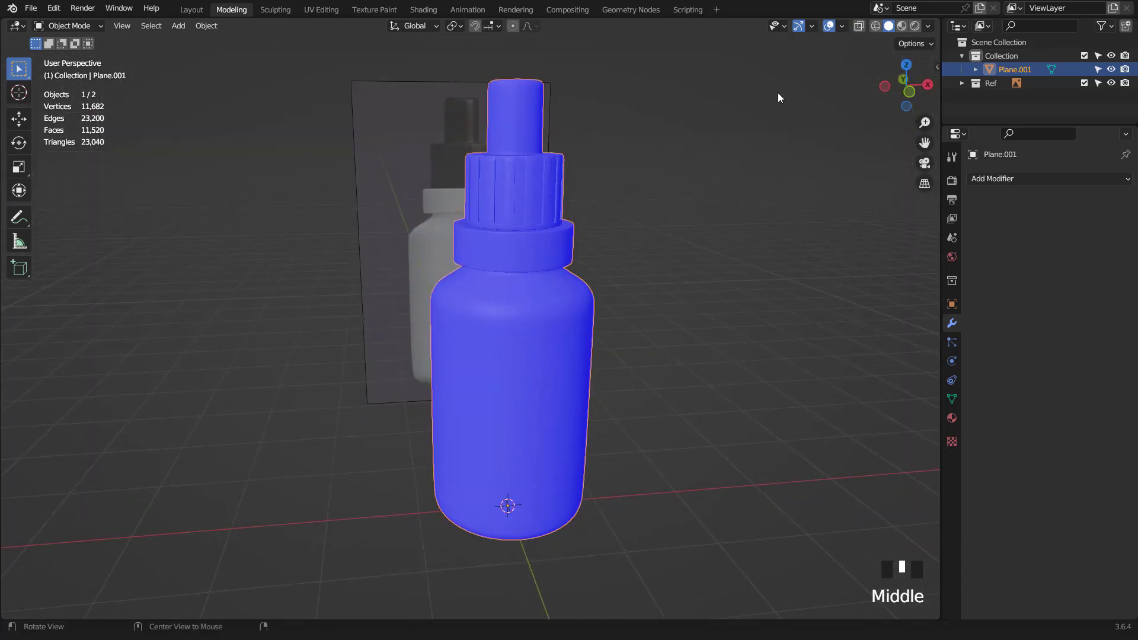
pyautogui.click(842, 26)
pyautogui.click(759, 282)
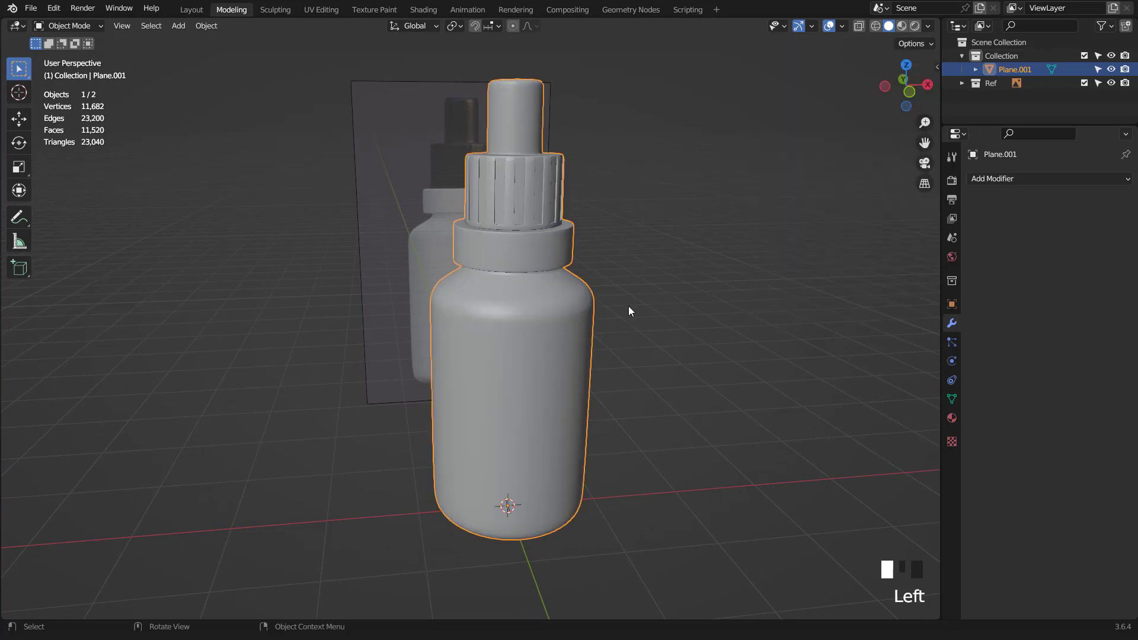
# Isolate the bottle in Local View from the front and switch the viewport to Material Preview shading.
pyautogui.moveTo(629, 309); pyautogui.dragTo(629, 297, button='middle')
pyautogui.press('KP_1')
pyautogui.press('KP_Divide')
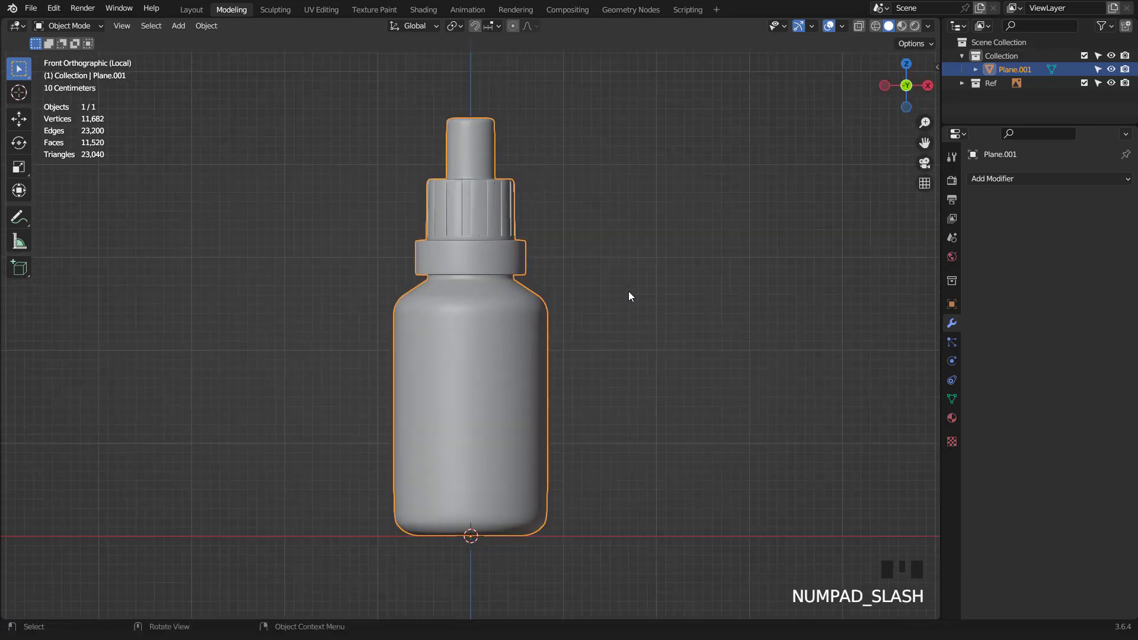
pyautogui.click(903, 26)
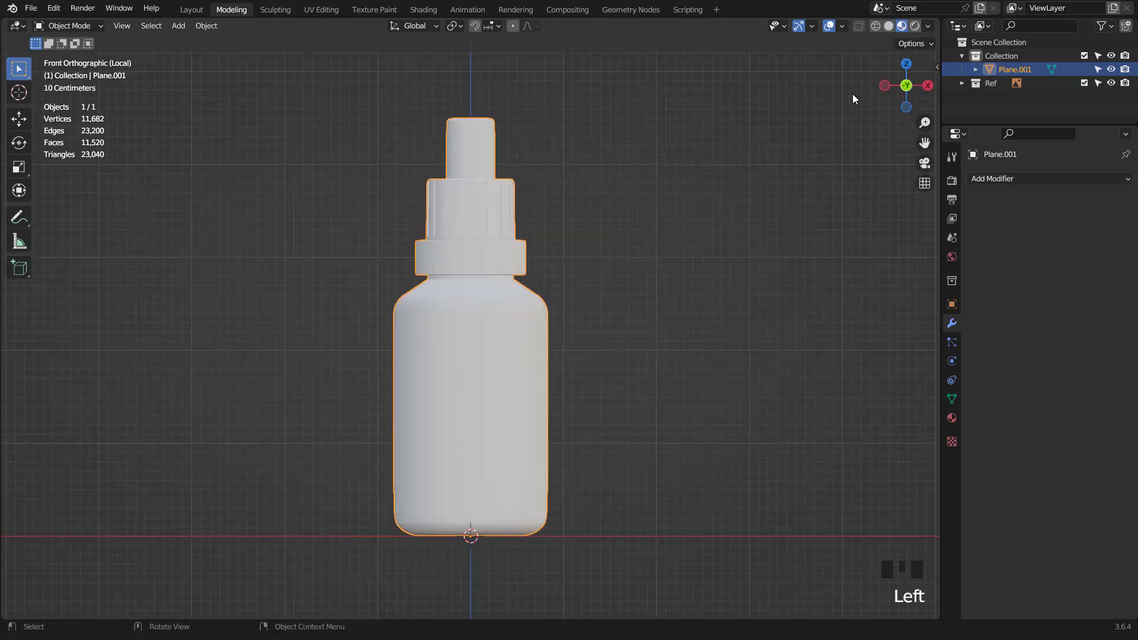
pyautogui.scroll(2, 504, 268)
pyautogui.scroll(-1, 504, 268)
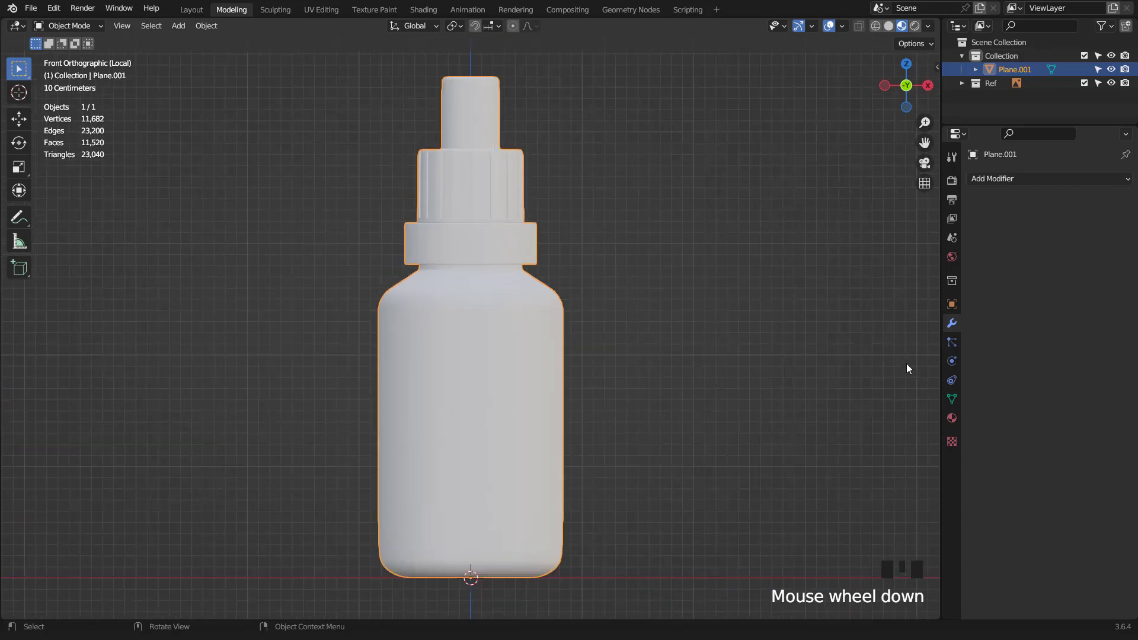
# Assign the existing material named Material to the bottle and lower its Roughness to about 0.396.
pyautogui.click(951, 418)
pyautogui.click(979, 236)
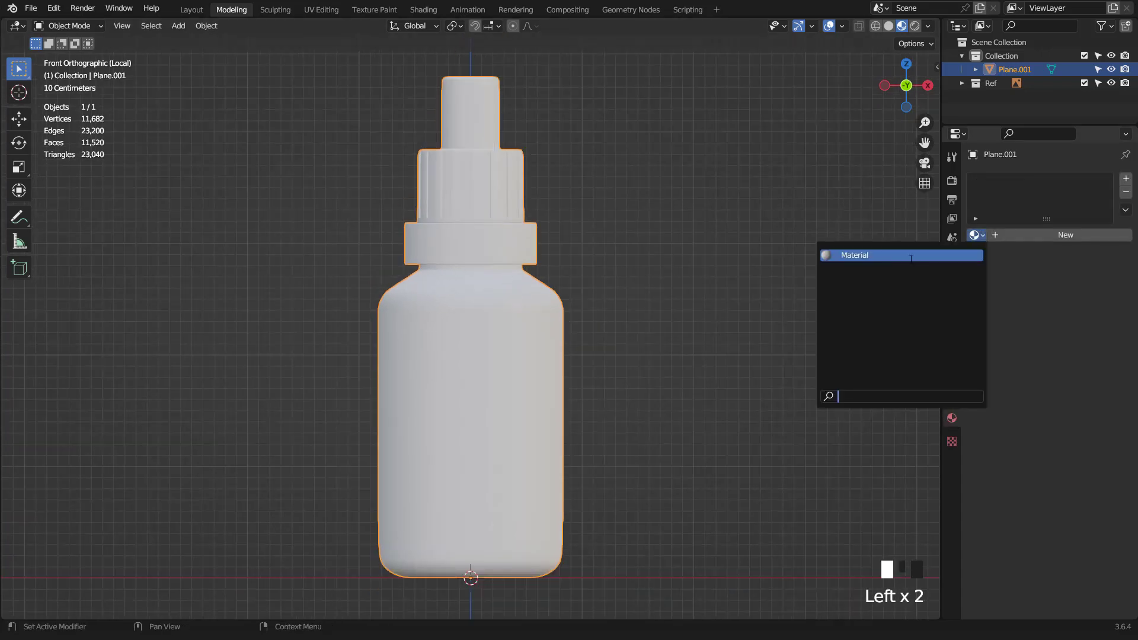
pyautogui.click(911, 255)
pyautogui.scroll(-4, 1047, 409)
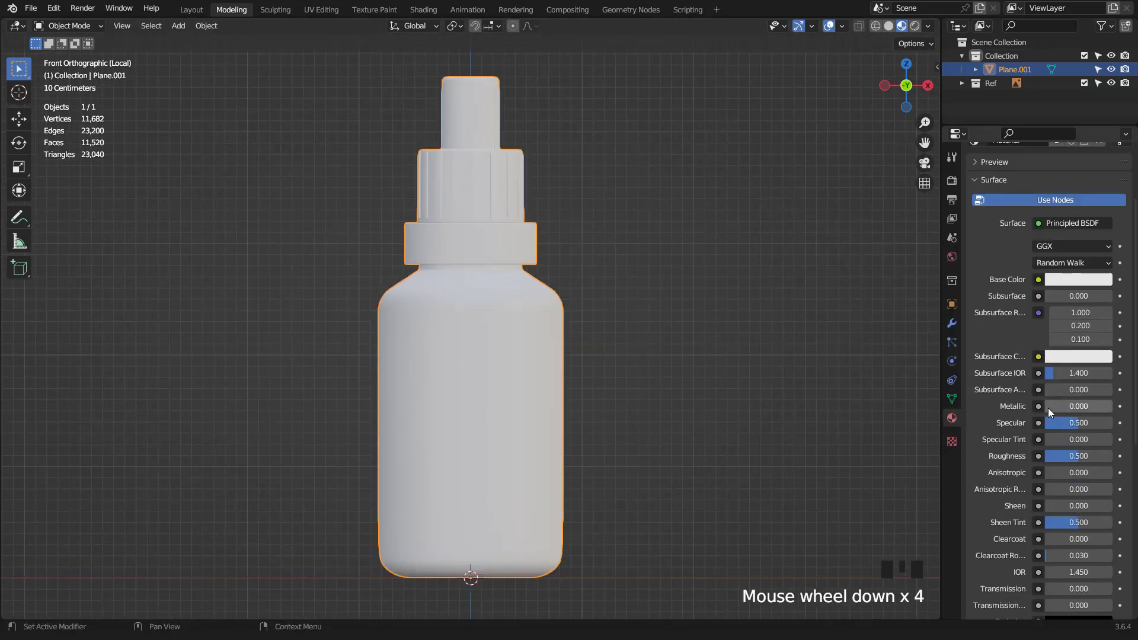
pyautogui.moveTo(1064, 458); pyautogui.dragTo(1061, 457)
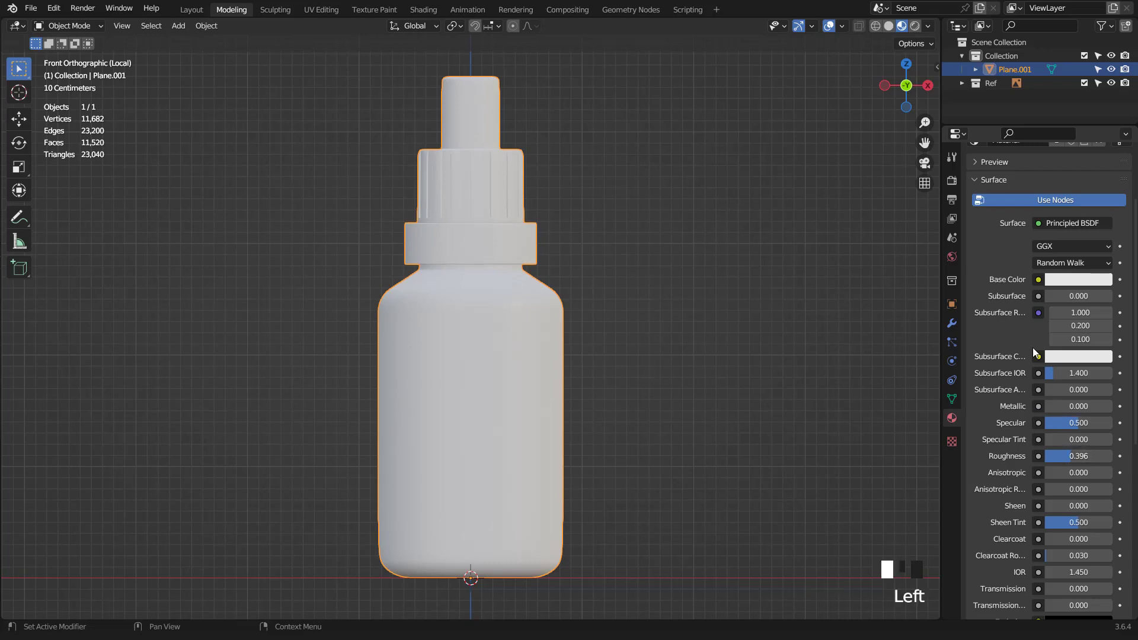
# Add a second material slot to the bottle and fill it with an independent copy of Material.
pyautogui.scroll(6, 1073, 230)
pyautogui.click(1126, 180)
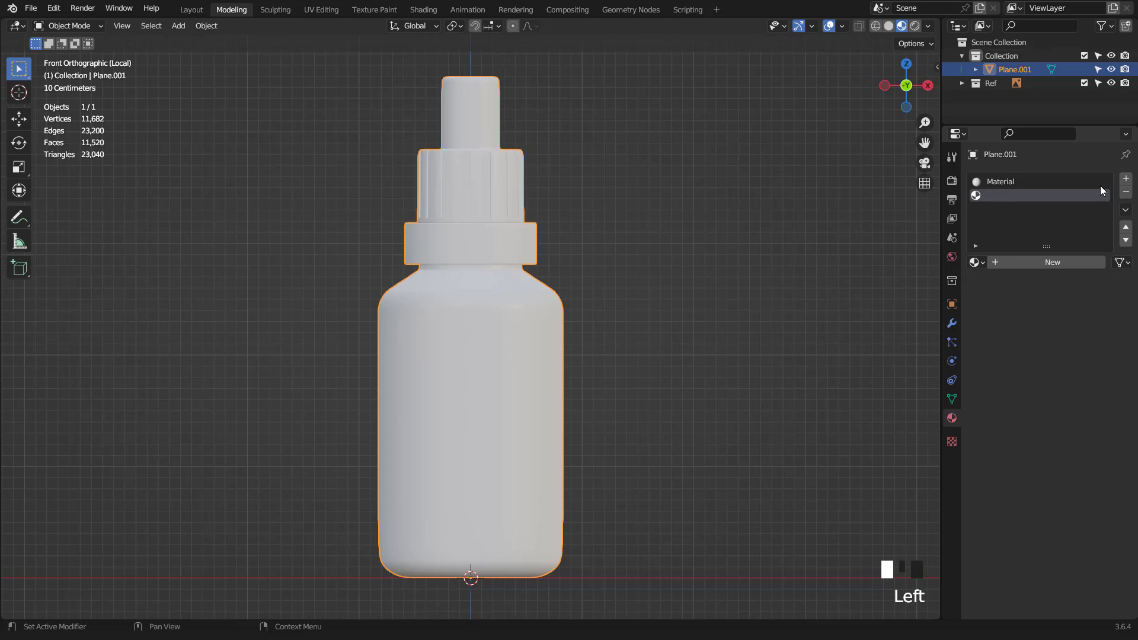
pyautogui.click(978, 262)
pyautogui.click(908, 282)
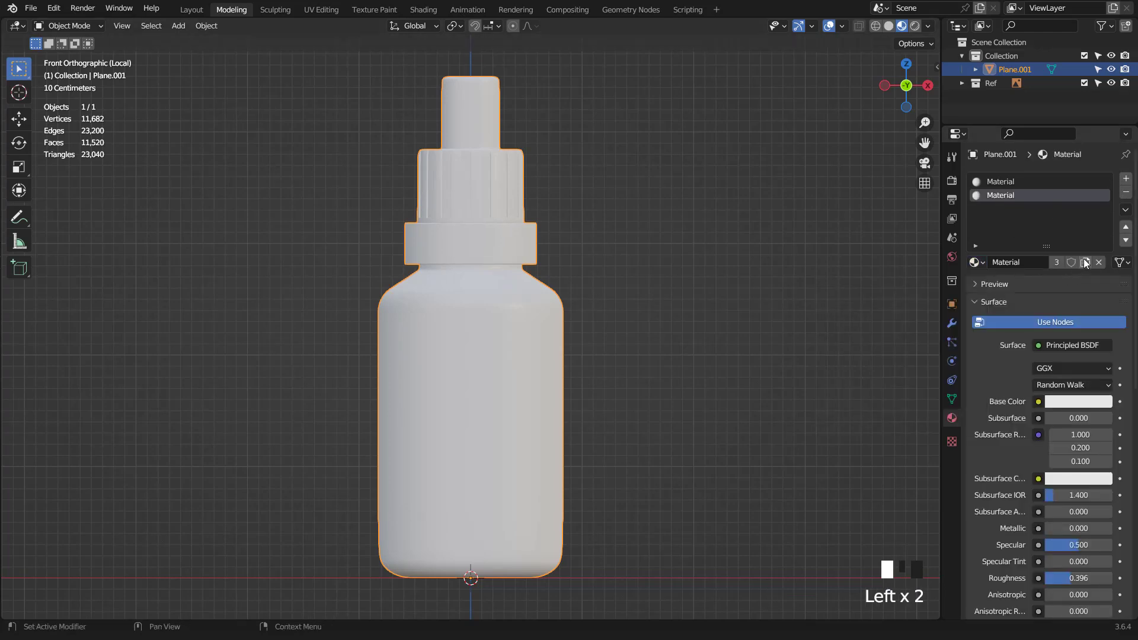
pyautogui.click(1085, 262)
# Set the copied material's Base Color to a bright green with hue about 0.288 and full saturation.
pyautogui.click(1078, 401)
pyautogui.click(1020, 291)
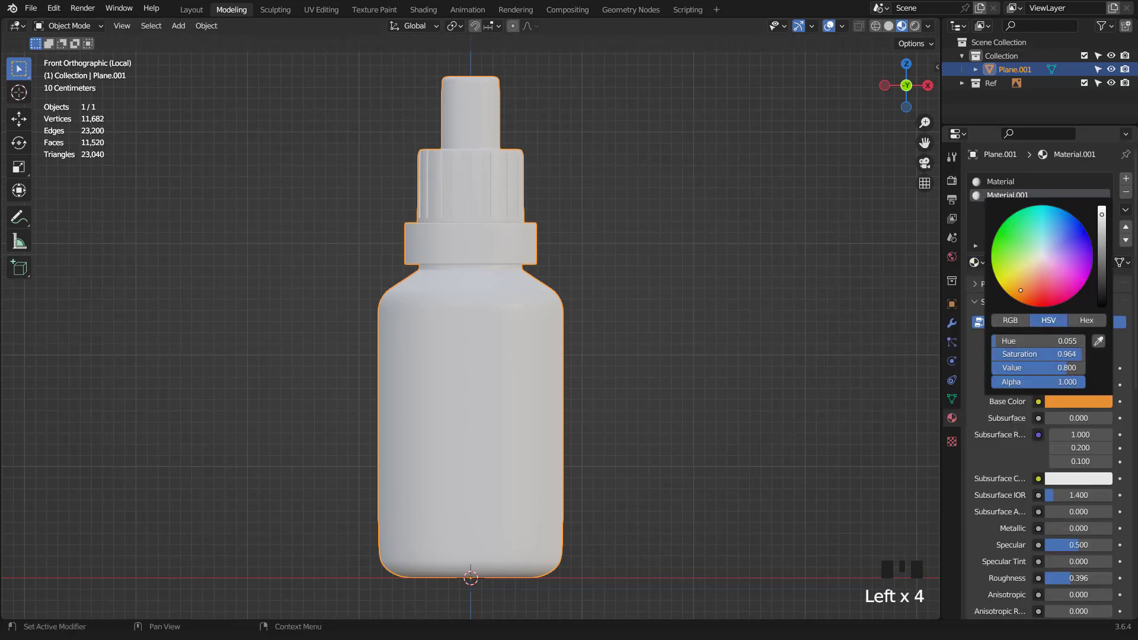
pyautogui.click(995, 264)
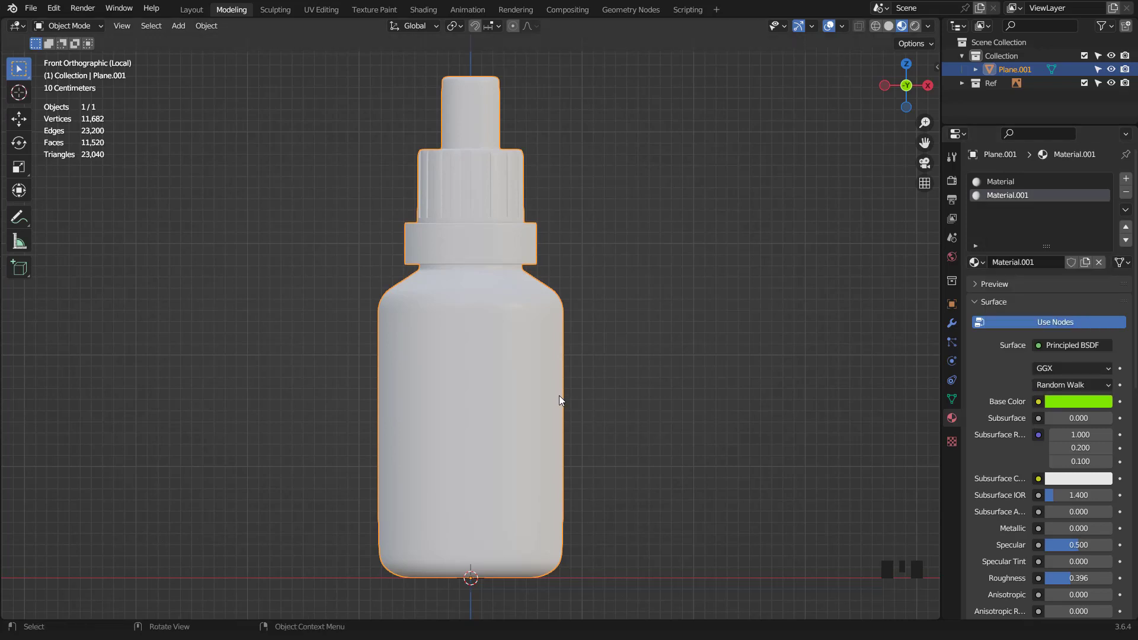
# Select a horizontal face loop around the lower bottle body in Edit Mode and grow the selection by one row each way.
pyautogui.press('Tab')
pyautogui.press('3')
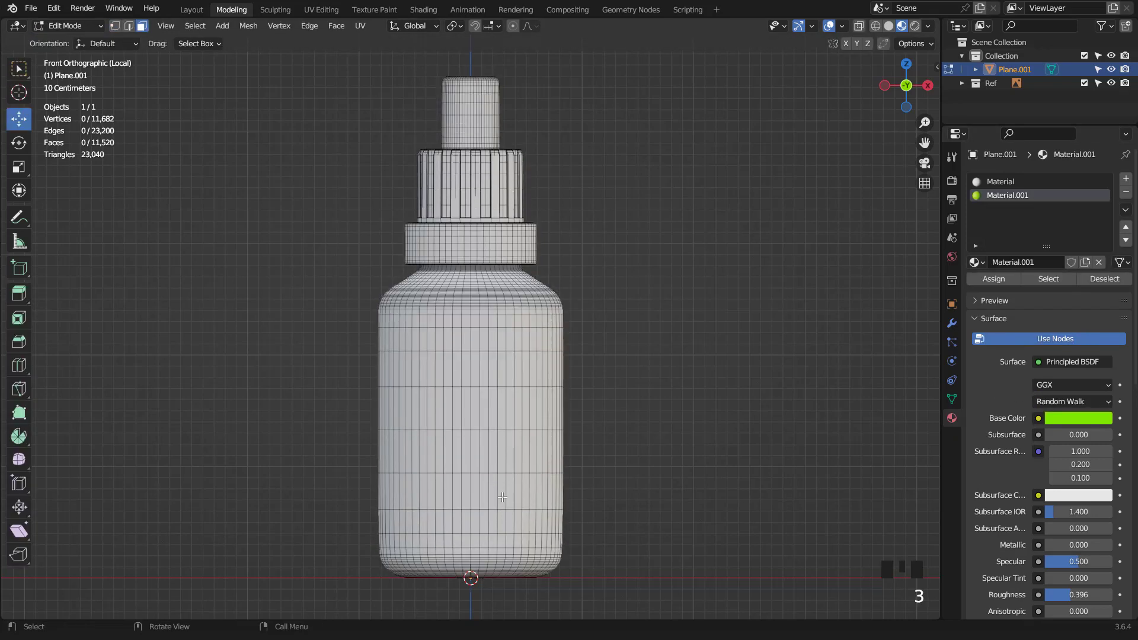
pyautogui.keyDown('alt'); pyautogui.click(503, 488); pyautogui.keyUp('alt')
pyautogui.press('ctrl+KP_Add')
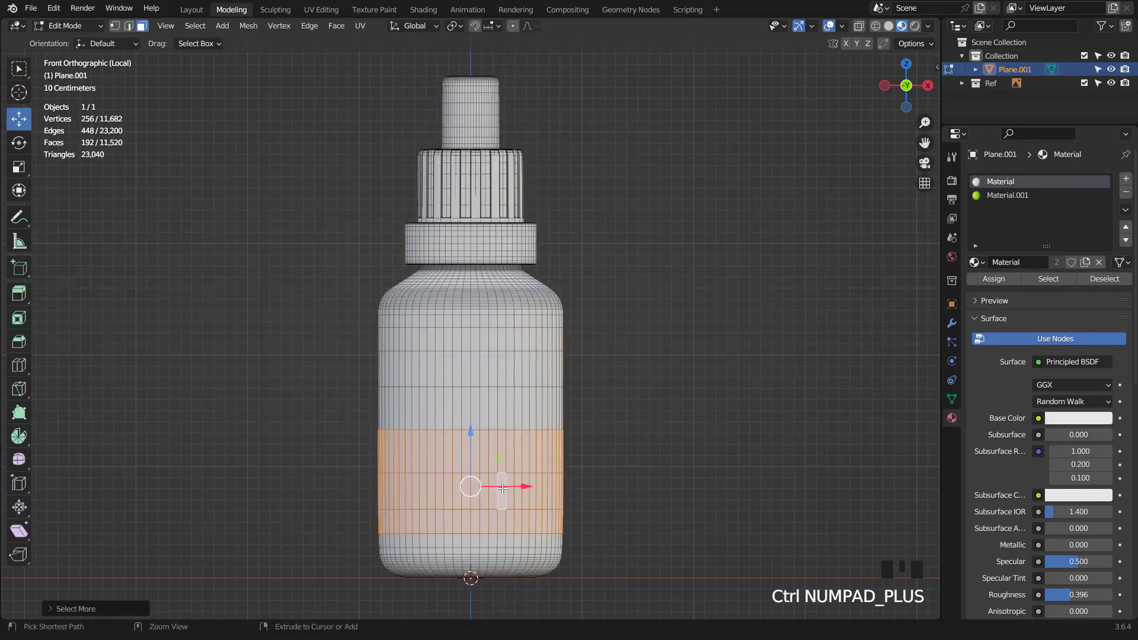
# Set Material.001's Base Color to orange with hue about 0.064, assign it to the selected band and return to Object Mode.
pyautogui.click(989, 195)
pyautogui.click(1079, 417)
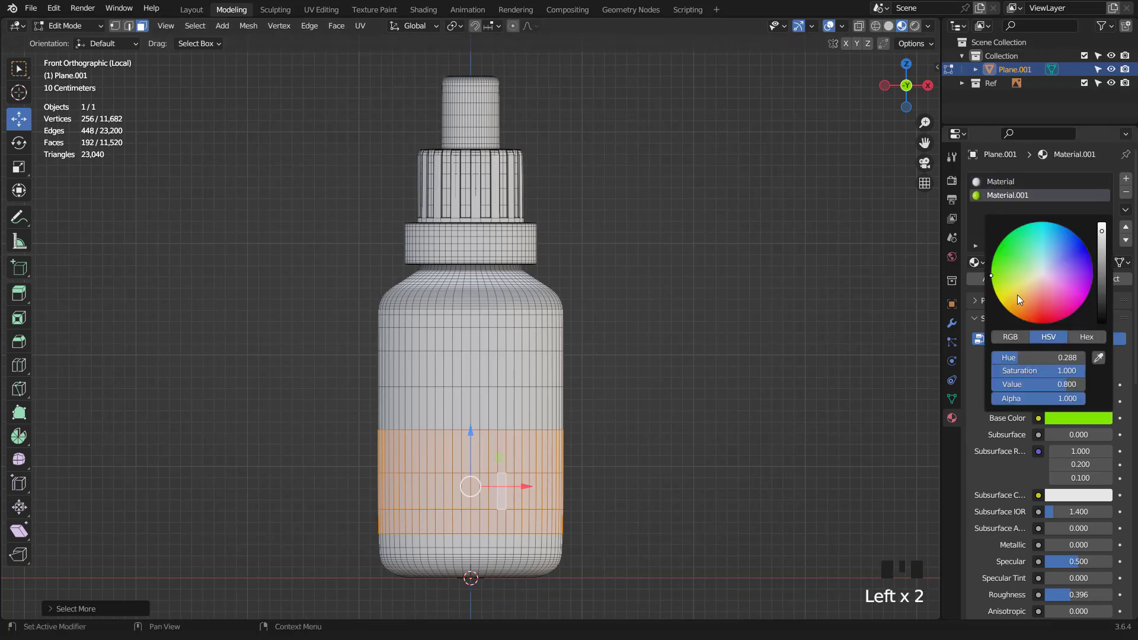
pyautogui.click(1020, 298)
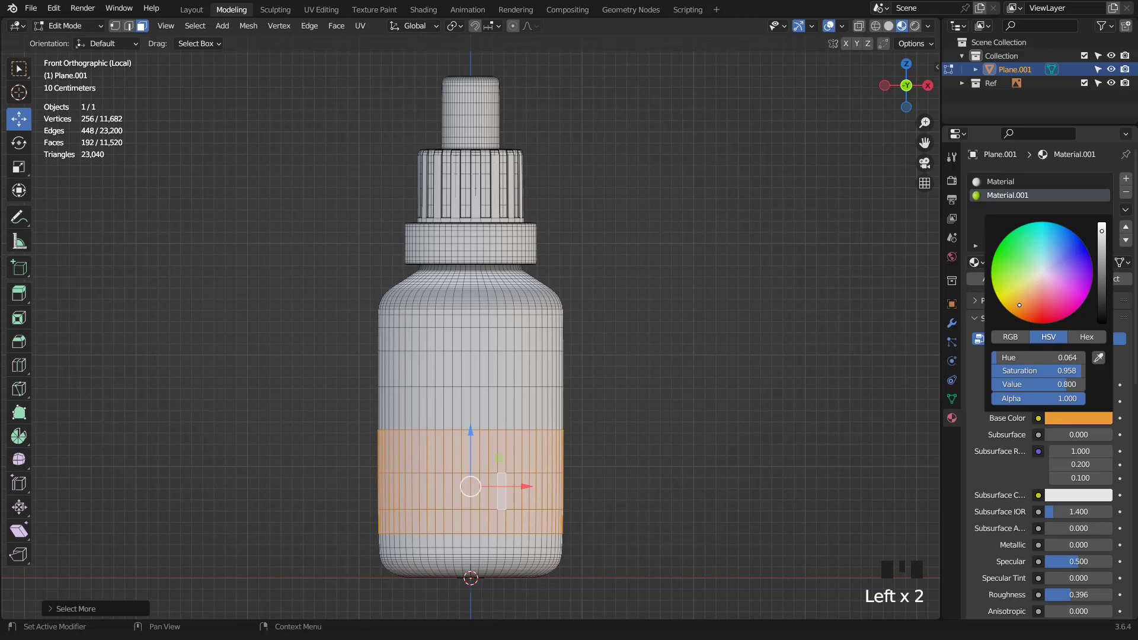
pyautogui.click(994, 279)
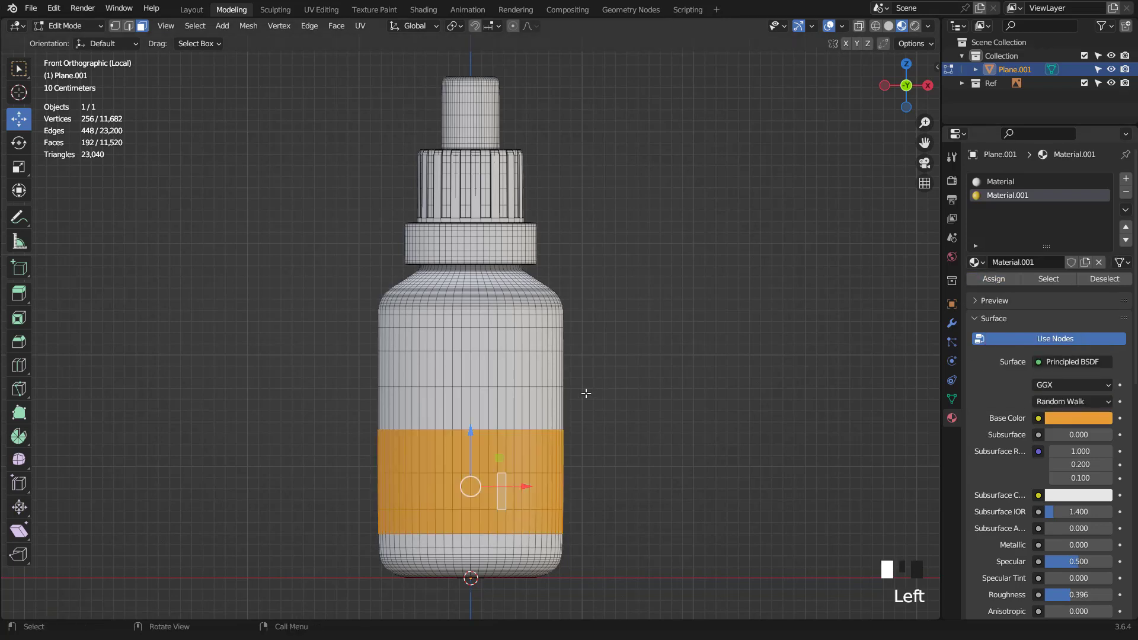
pyautogui.press('Tab')
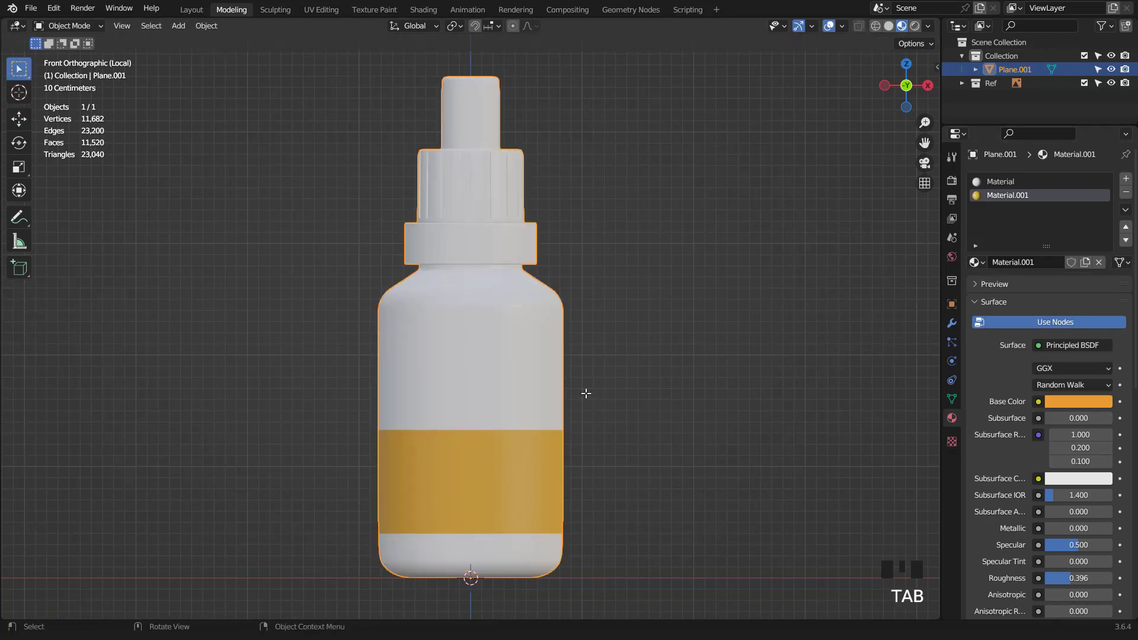
# Select the edge loop around the body just above the orange band in Edit Mode and bevel it with 4 segments.
pyautogui.press('Tab')
pyautogui.scroll(1, 504, 400)
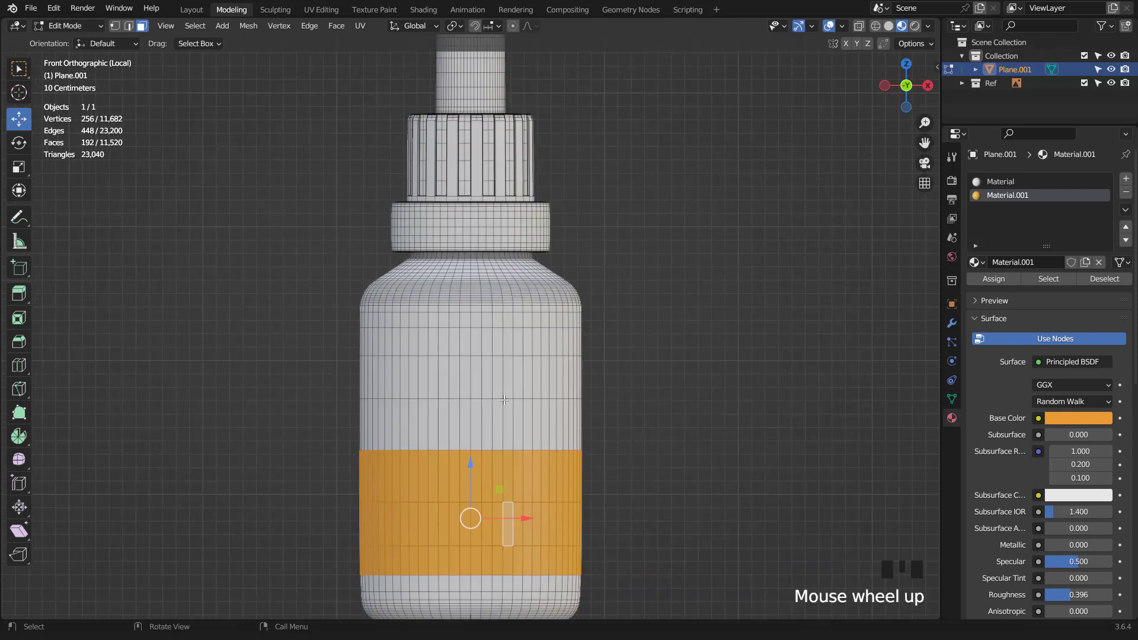
pyautogui.press('2')
pyautogui.doubleClick(510, 400)
pyautogui.doubleClick(512, 398)
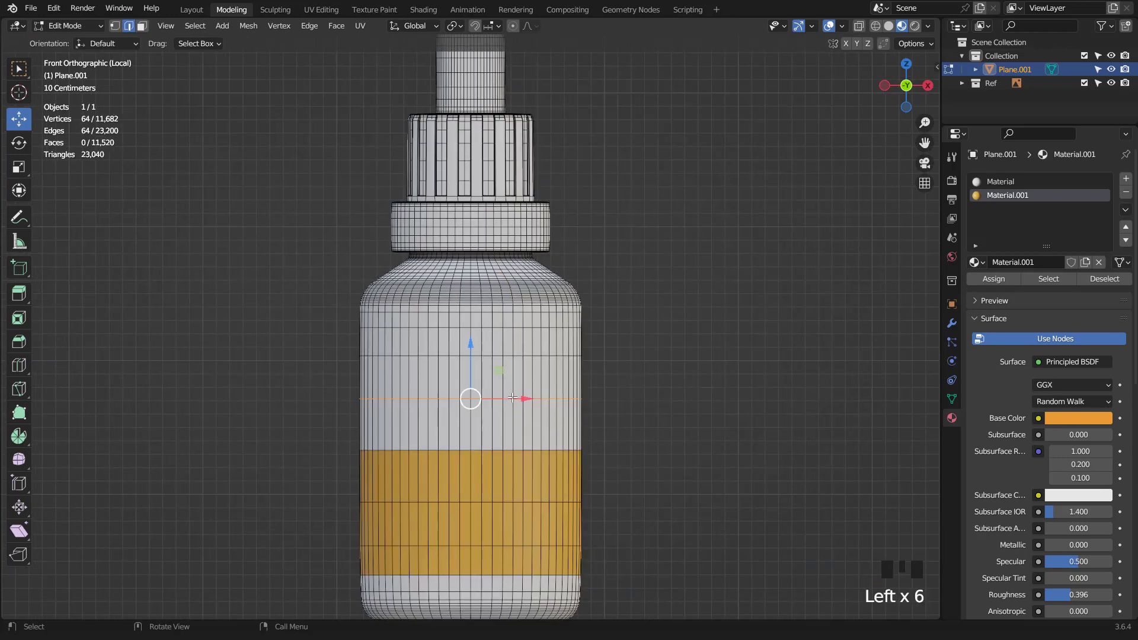
pyautogui.hotkey('ctrl', 'b')
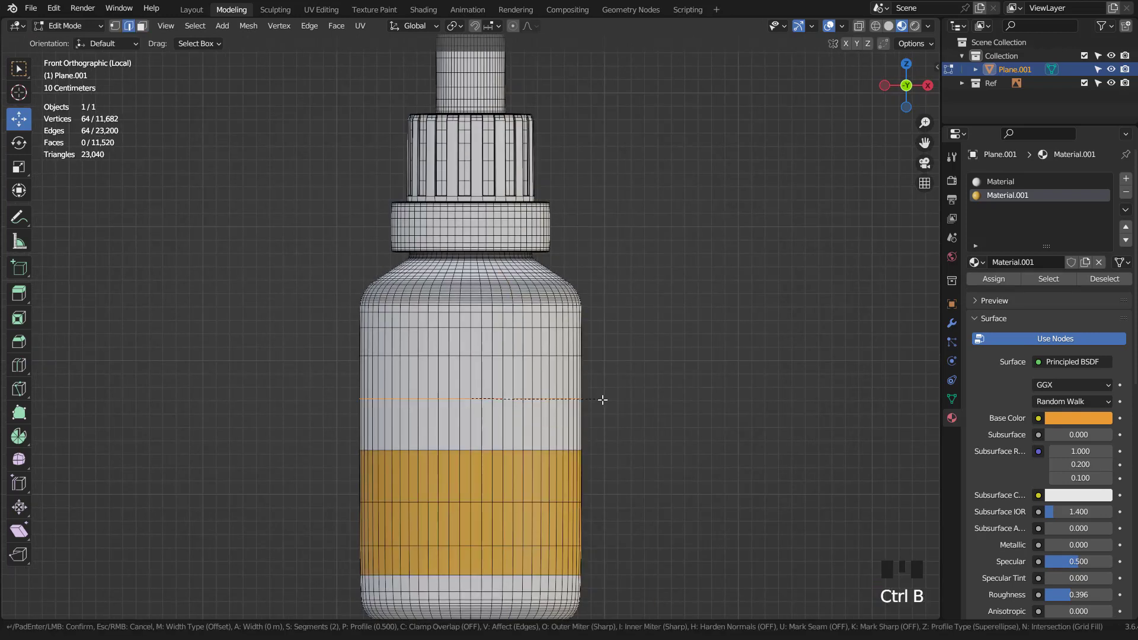
pyautogui.scroll(2, 617, 409)
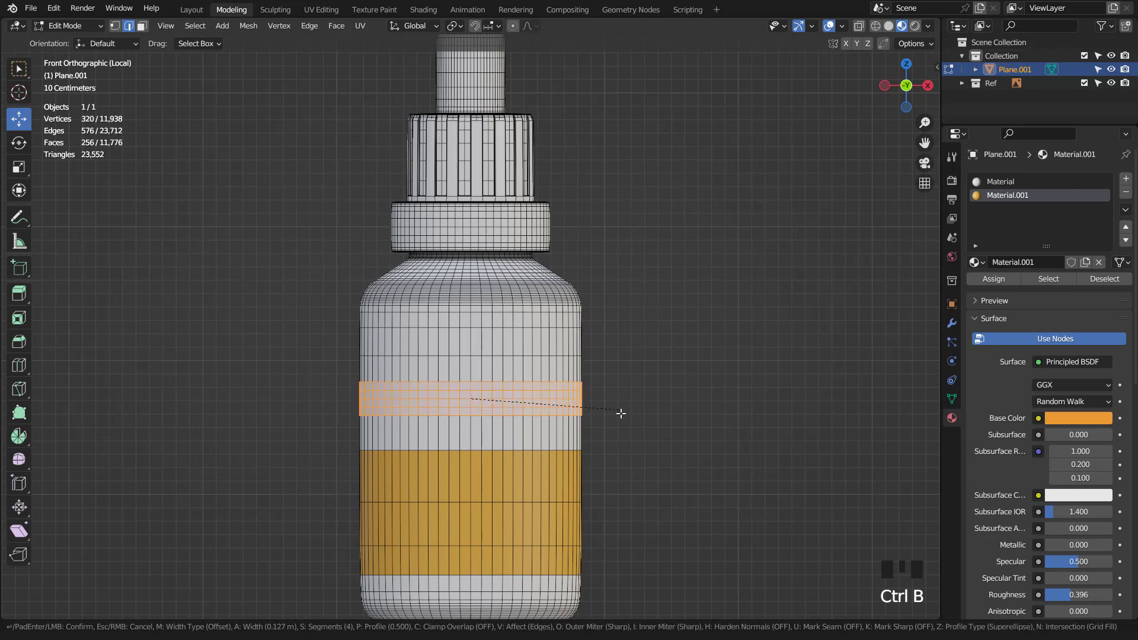
pyautogui.click(626, 419)
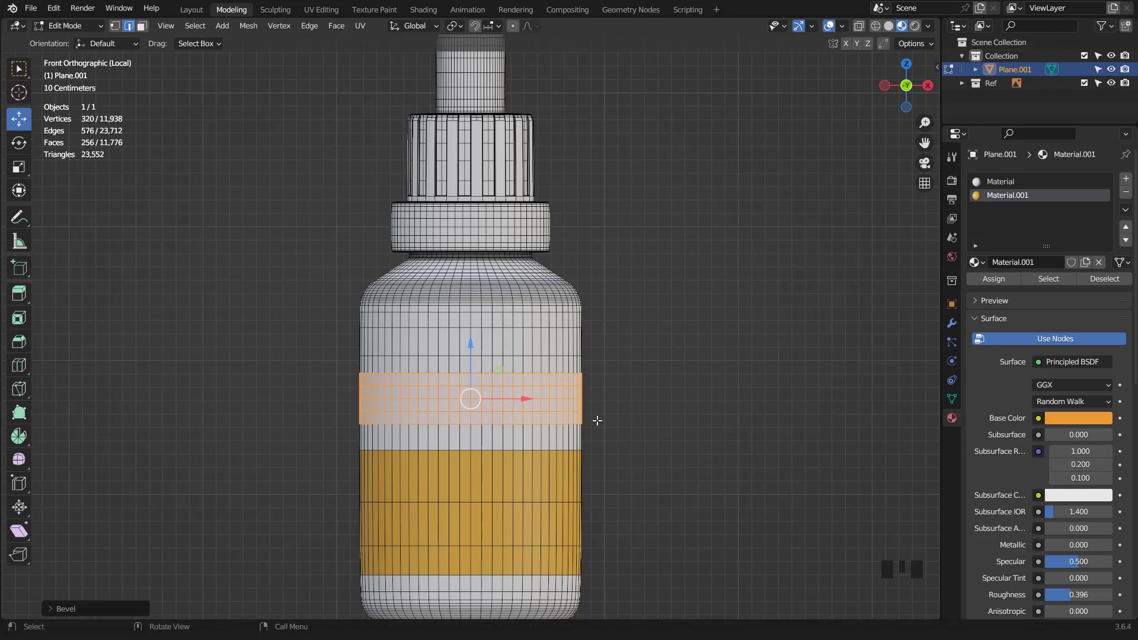
# Select two face loops separated by one row within the beveled band, assign Material.001 to them and return to Object Mode.
pyautogui.press('3')
pyautogui.doubleClick(515, 391)
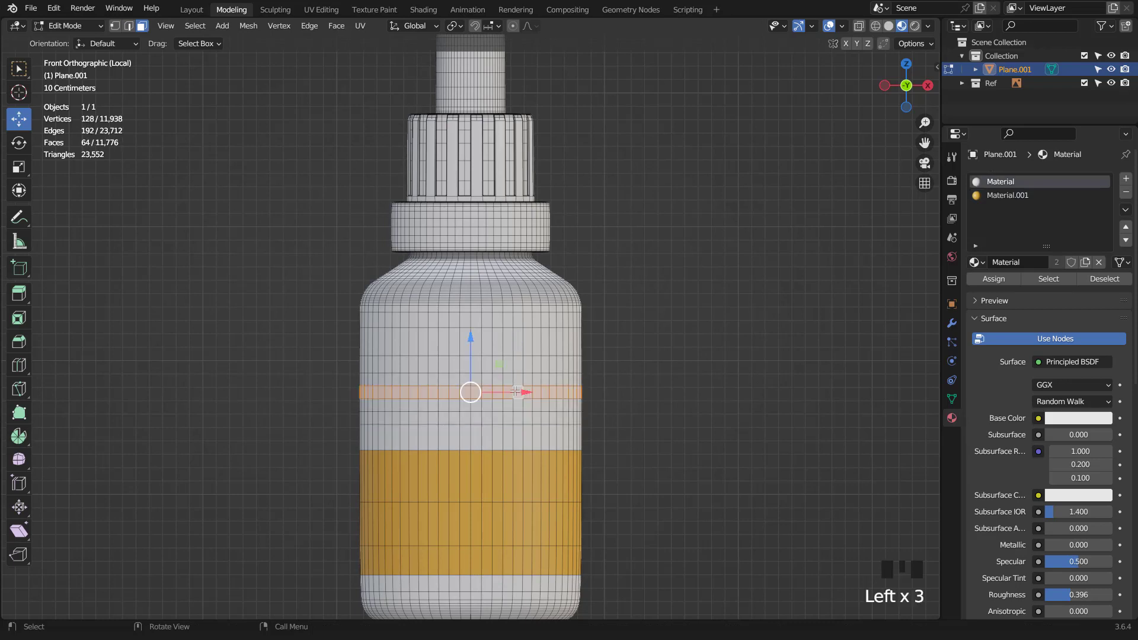
pyautogui.doubleClick(511, 381)
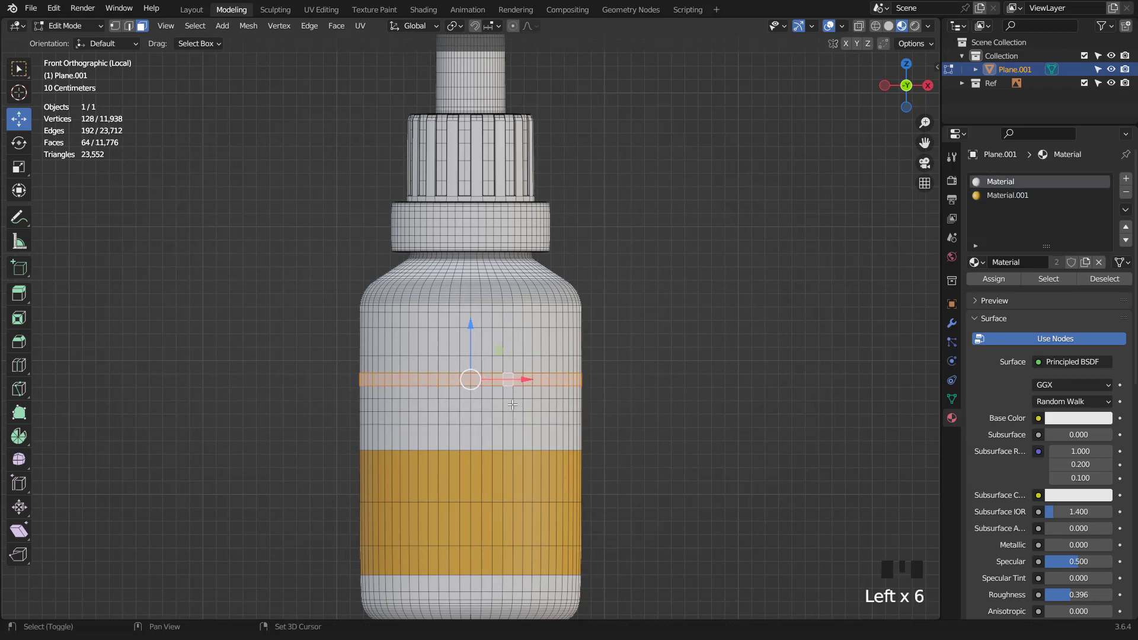
pyautogui.doubleClick(512, 418)
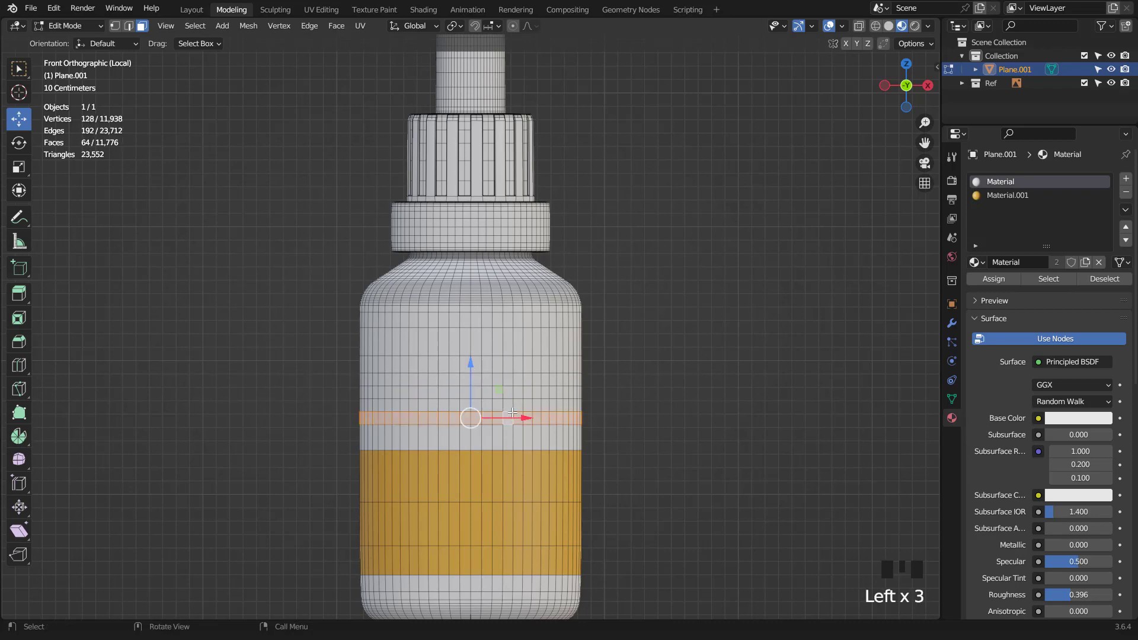
pyautogui.keyDown('shift'); pyautogui.doubleClick(513, 392); pyautogui.keyUp('shift')
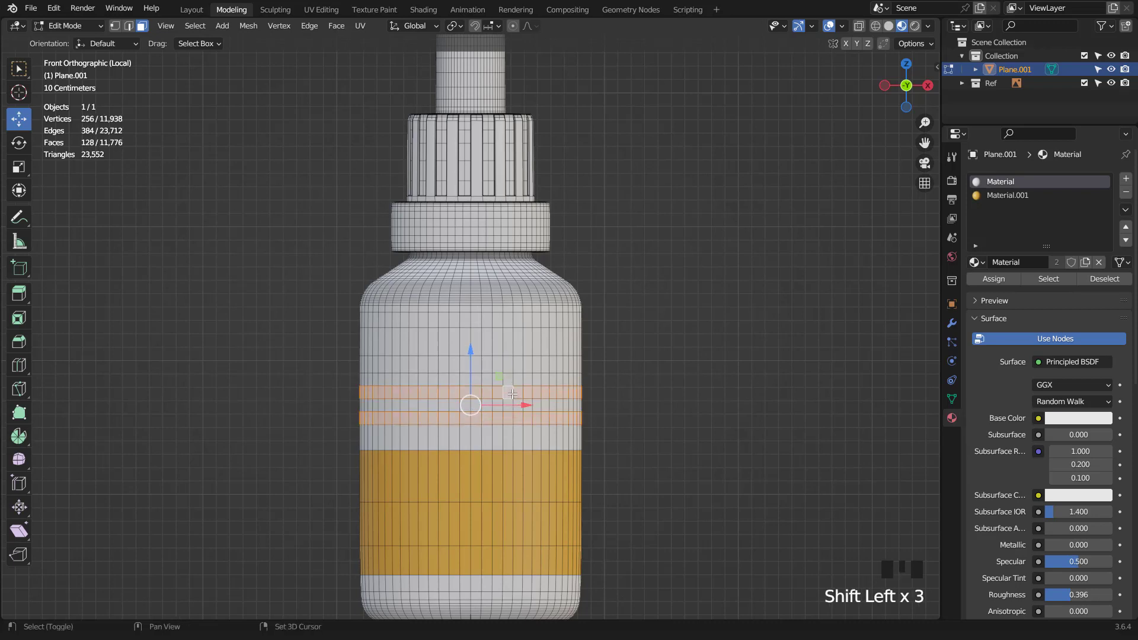
pyautogui.click(1001, 196)
pyautogui.click(990, 276)
pyautogui.press('Tab')
pyautogui.scroll(-3, 581, 389)
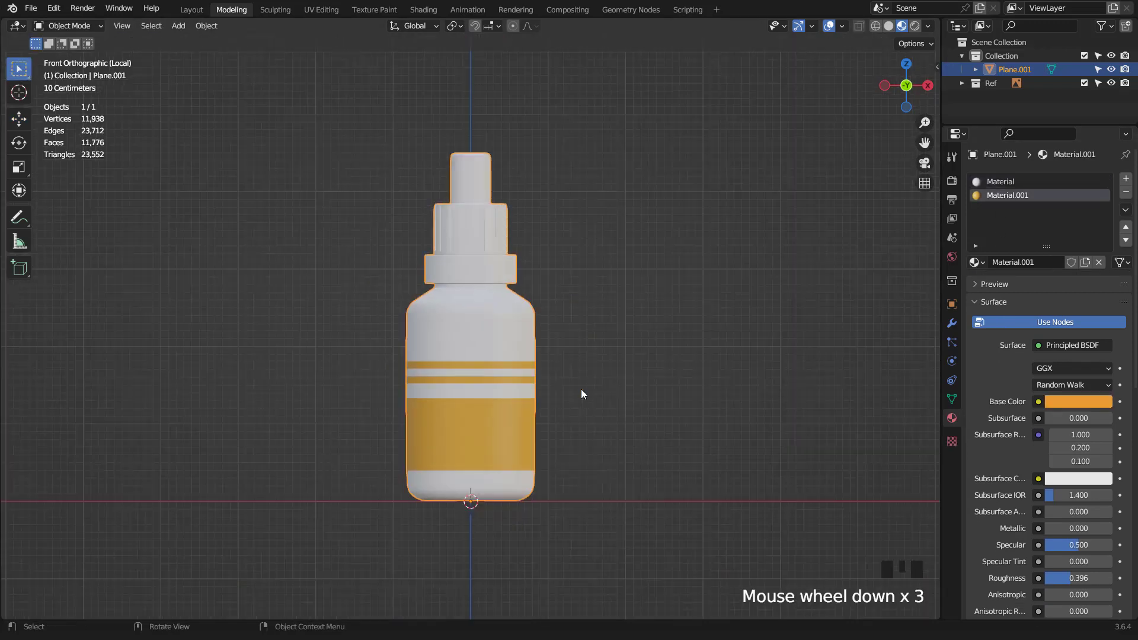
pyautogui.moveTo(581, 389); pyautogui.dragTo(567, 356, button='middle')
pyautogui.scroll(2, 569, 355)
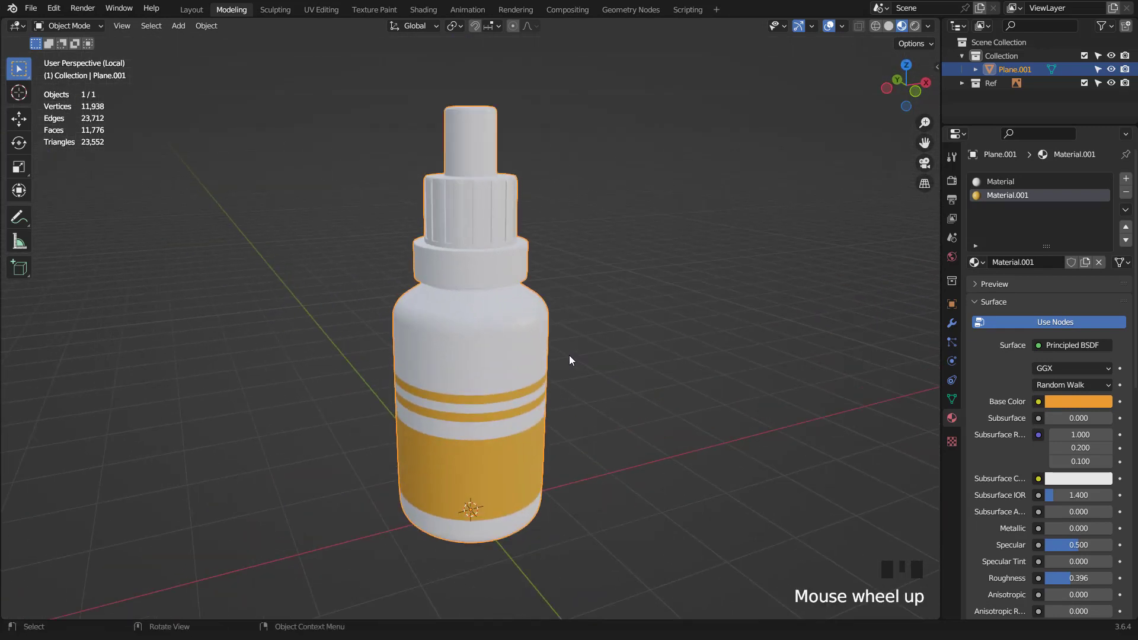
# Adjust Material.001's Base Color to a slightly redder orange with hue about 0.057 and saturation about 0.927.
pyautogui.press('KP_1')
pyautogui.click(1079, 402)
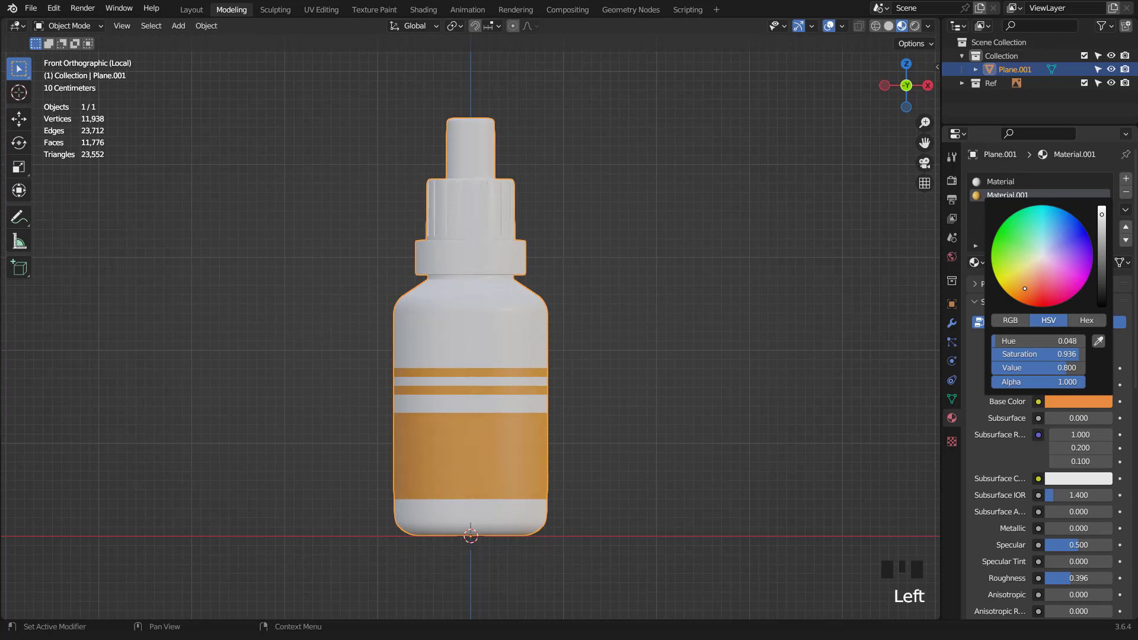
pyautogui.moveTo(1024, 287); pyautogui.dragTo(1023, 287)
# Add a third material slot with a single-user copy of Material.001 and darken its Base Color to near black, value about 0.004.
pyautogui.click(1125, 178)
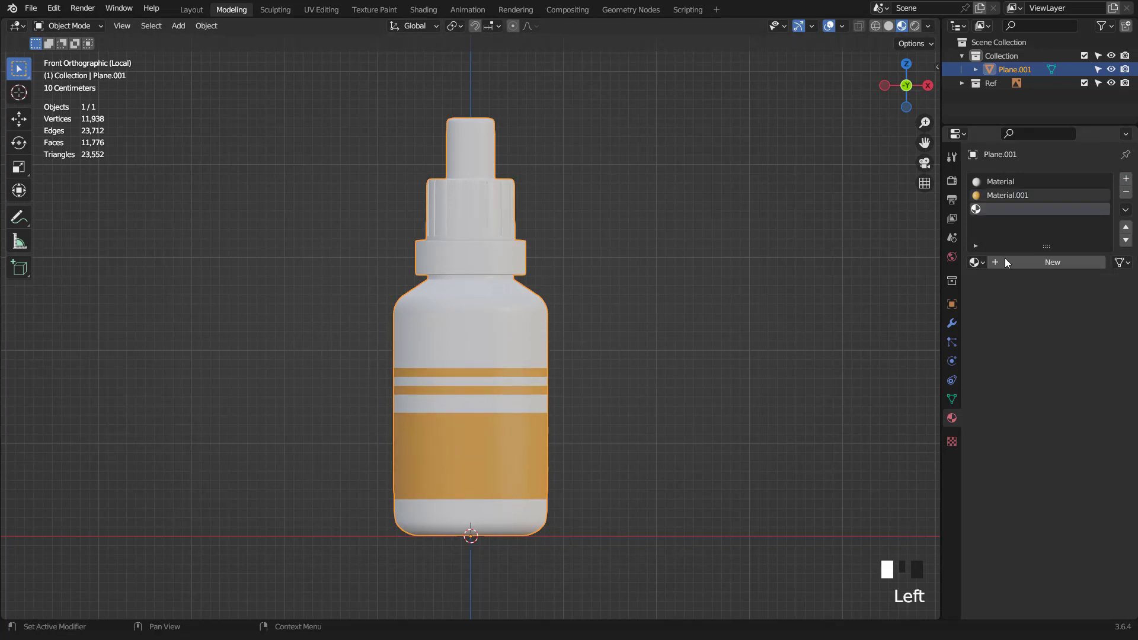
pyautogui.click(979, 262)
pyautogui.click(865, 295)
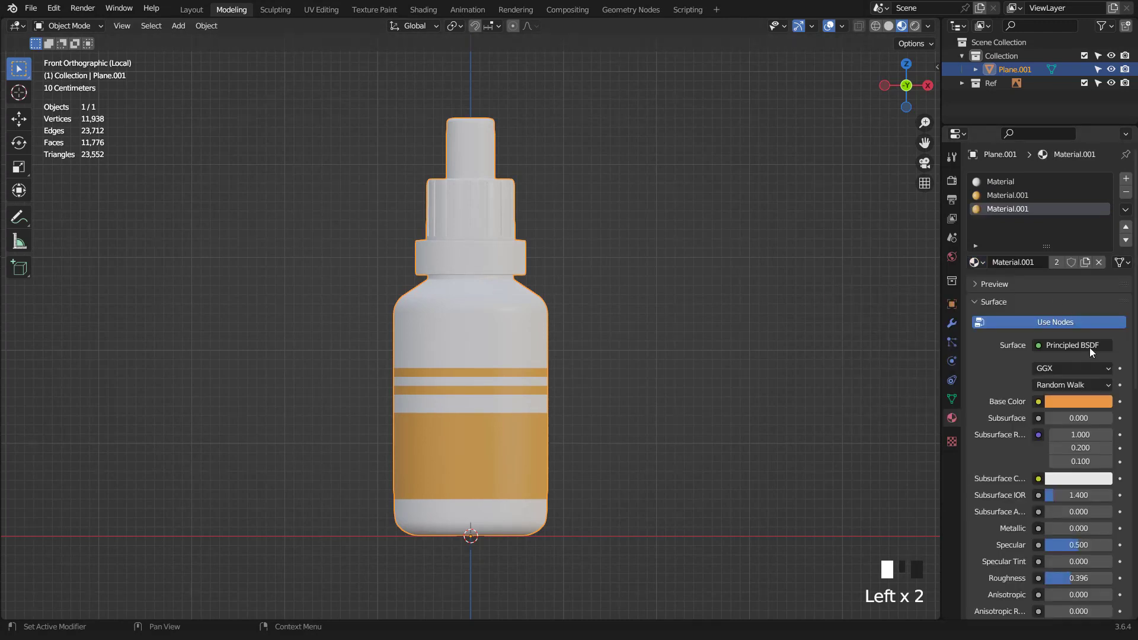
pyautogui.click(1079, 400)
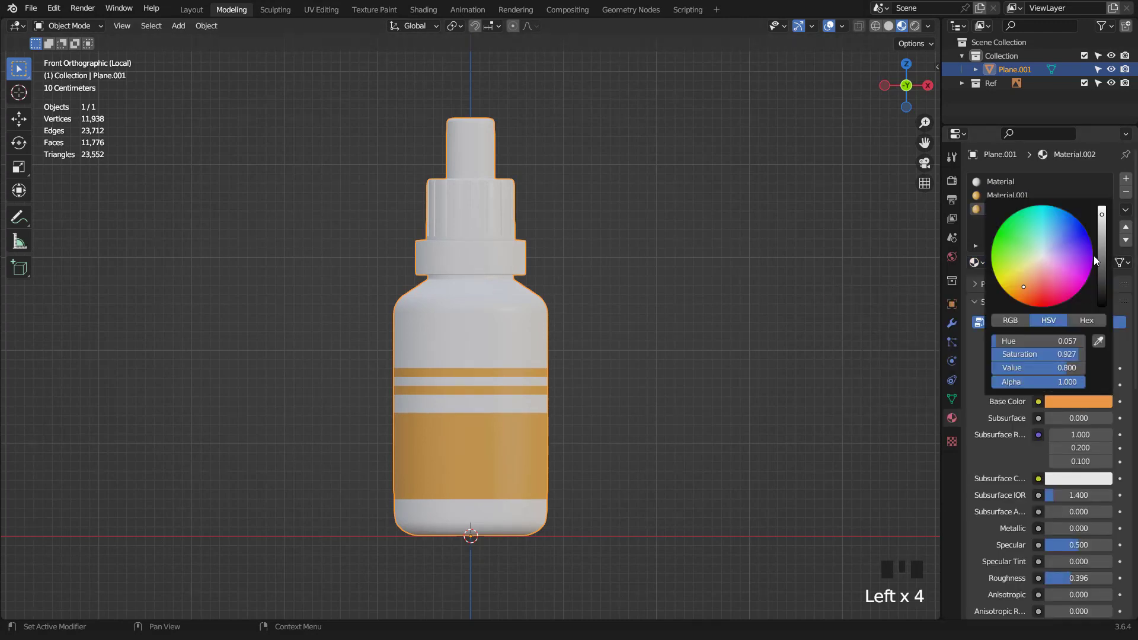
pyautogui.moveTo(1101, 230); pyautogui.dragTo(1102, 304)
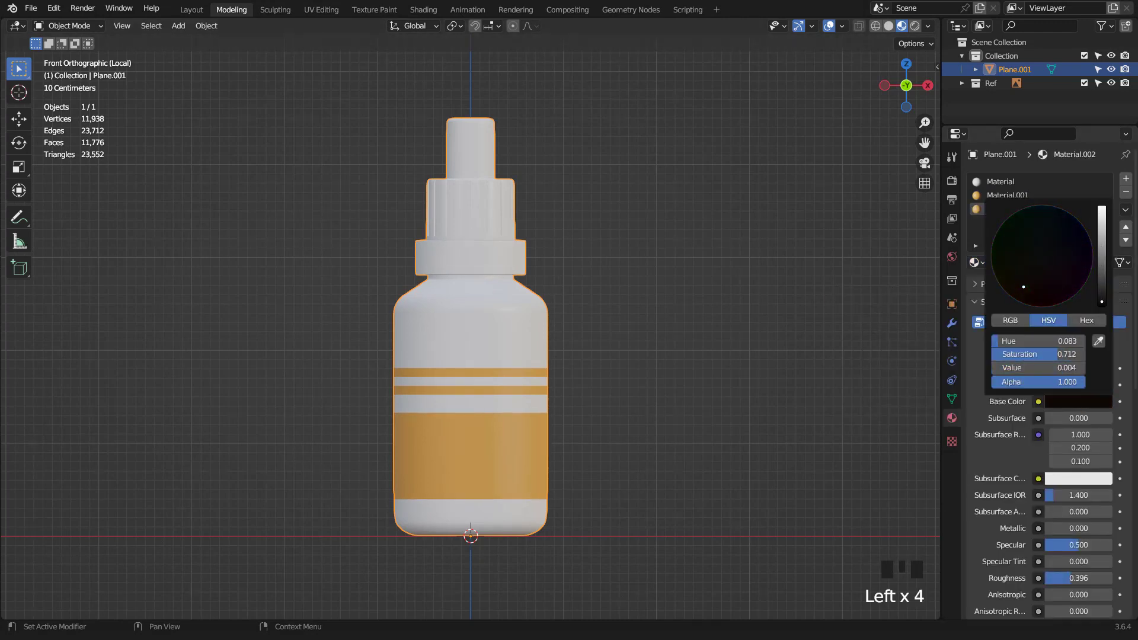
# Select the linked dropper tip and cap groove faces in Edit Mode and assign the black Material.002 to them.
pyautogui.scroll(4, 677, 265)
pyautogui.press('Tab')
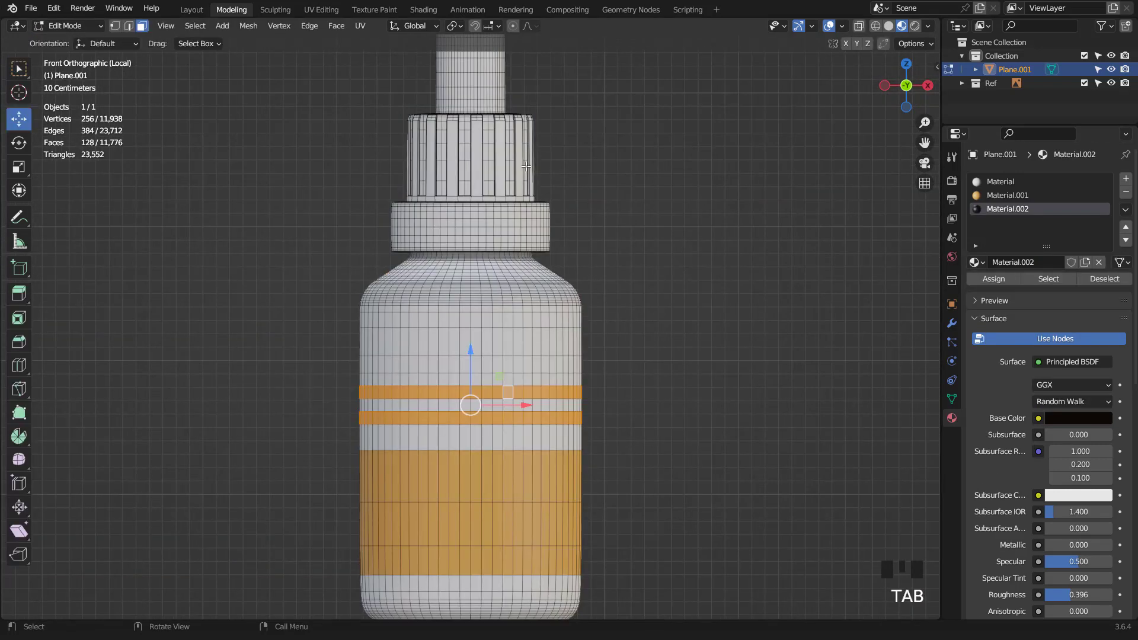
pyautogui.click(508, 161)
pyautogui.hotkey('ctrl', 'l')
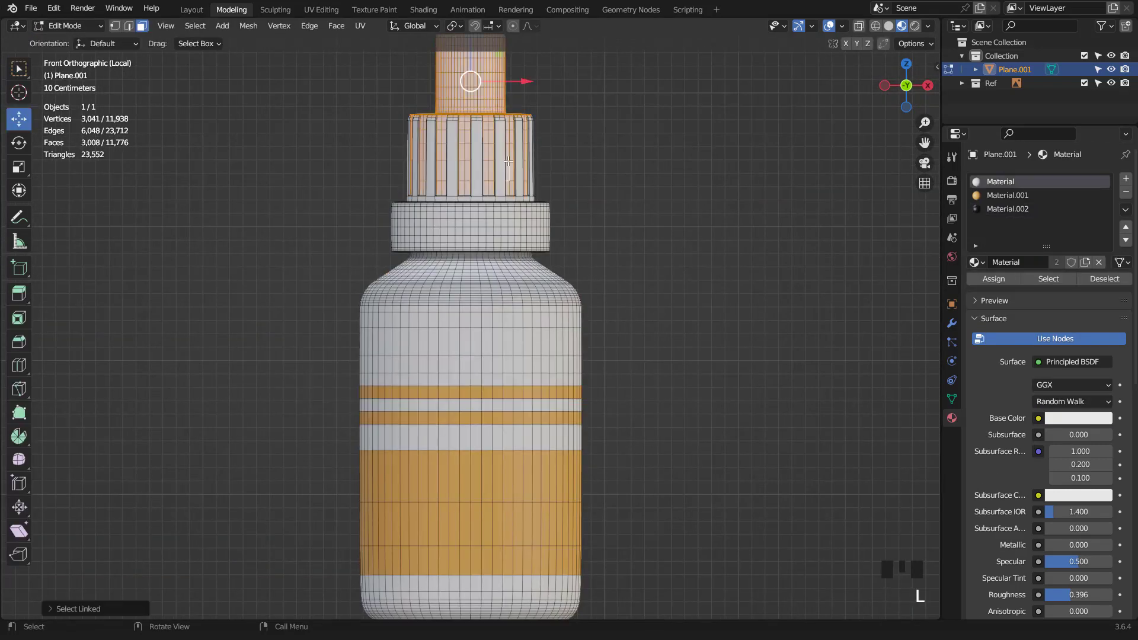
pyautogui.click(1007, 208)
pyautogui.click(993, 278)
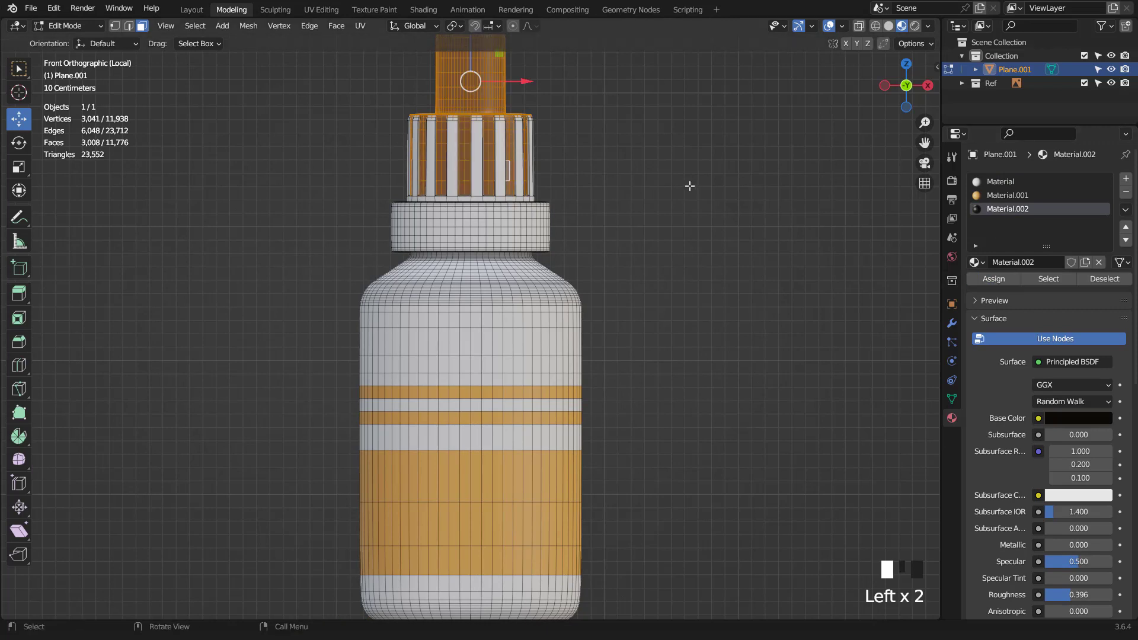
pyautogui.press('Tab')
# Select the remaining linked faces of the ribbed cap, assign Material.002 to them and return to Object Mode.
pyautogui.press('Tab')
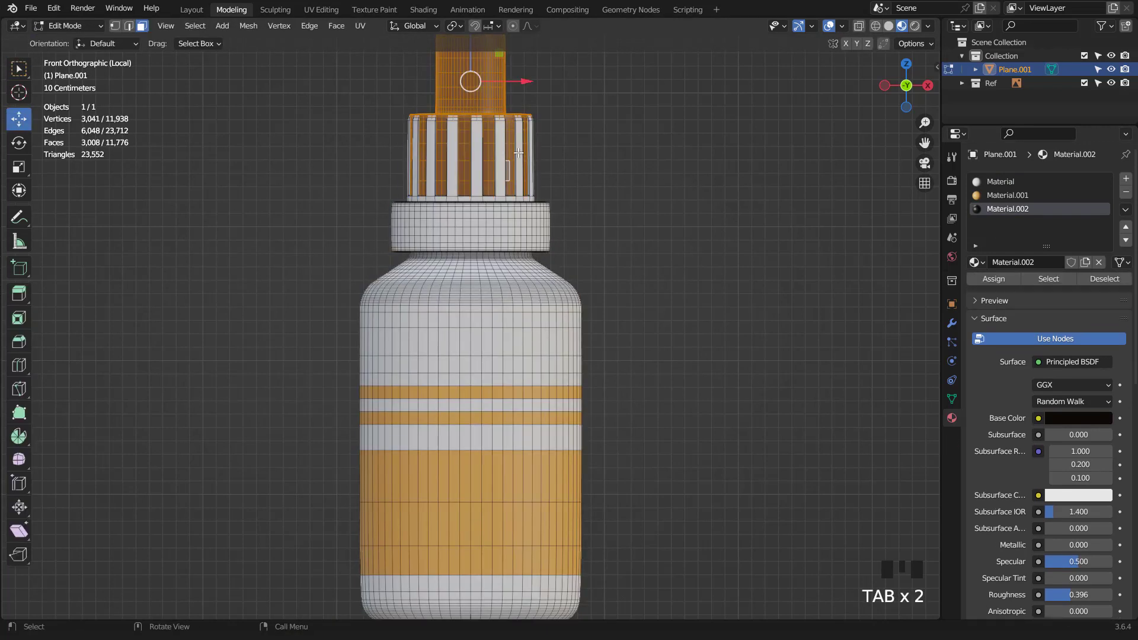
pyautogui.click(538, 165)
pyautogui.hotkey('ctrl', 'l')
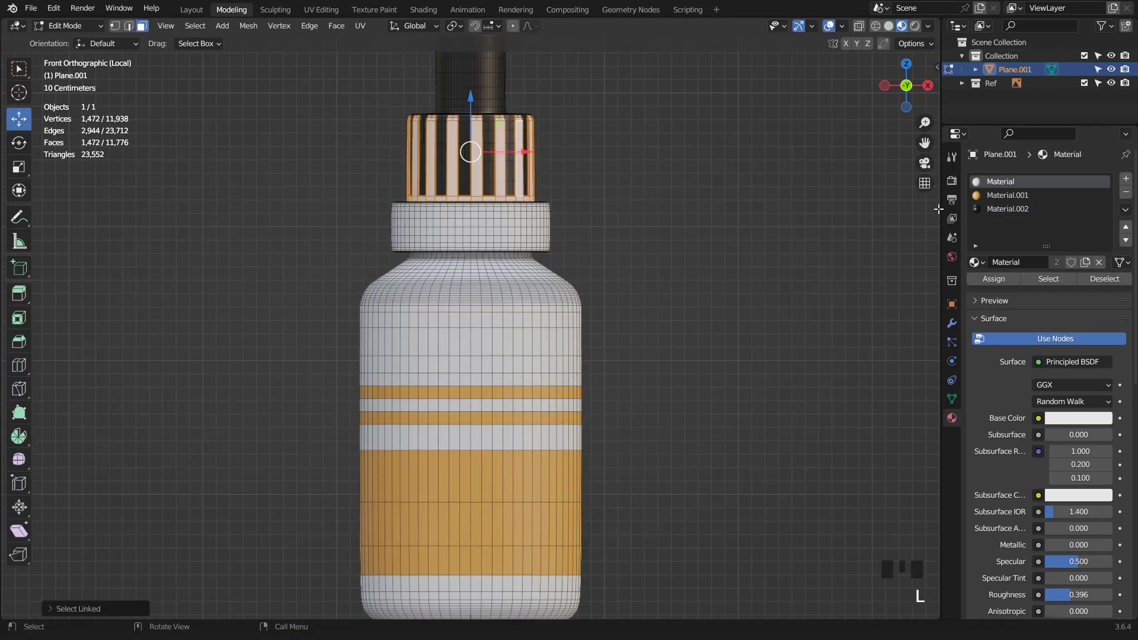
pyautogui.click(997, 237)
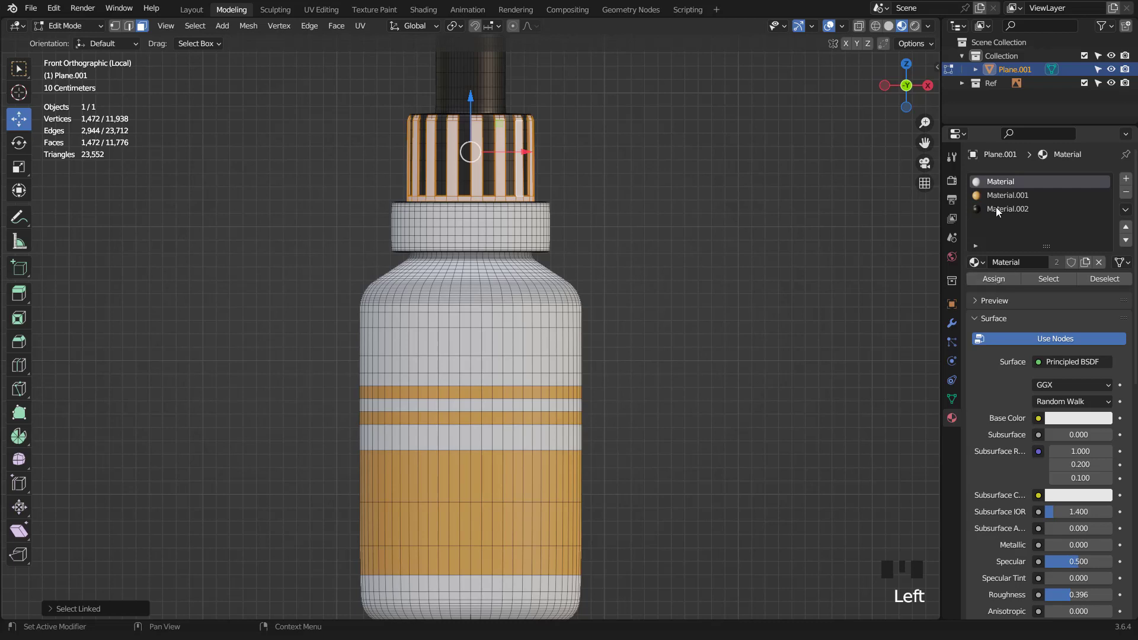
pyautogui.click(1008, 209)
pyautogui.click(994, 278)
pyautogui.press('Tab')
pyautogui.scroll(-2, 707, 229)
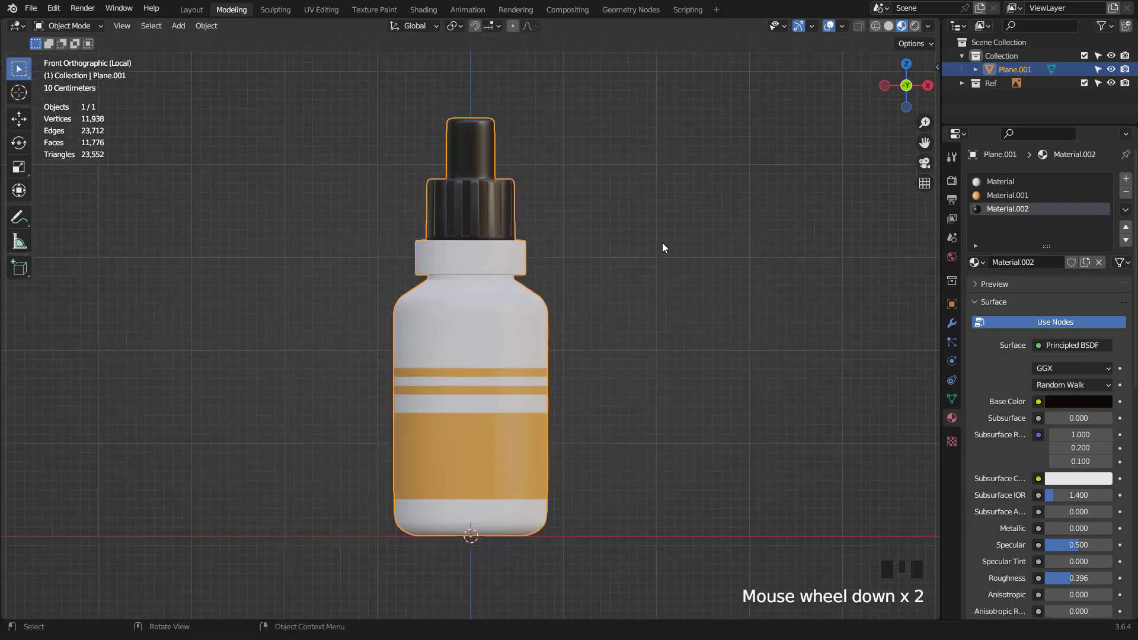
# Hide the viewport overlays and examine the coloured bottle in perspective and from the front.
pyautogui.moveTo(663, 246); pyautogui.dragTo(622, 237, button='middle')
pyautogui.click(829, 26)
pyautogui.moveTo(699, 154); pyautogui.dragTo(600, 95, button='middle')
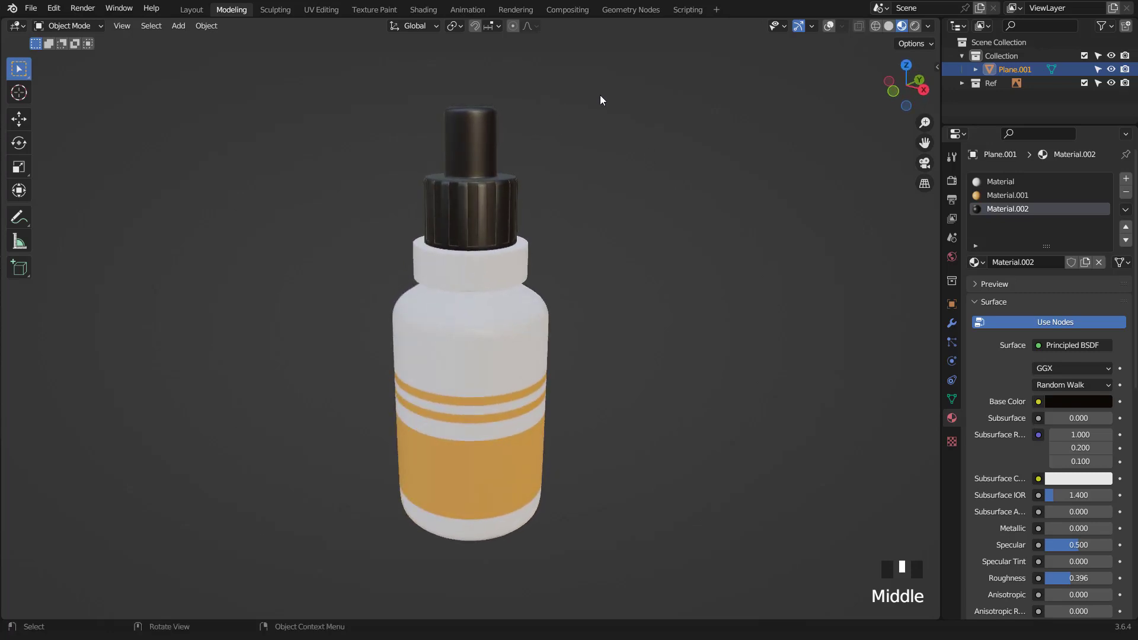
pyautogui.press('KP_1')
pyautogui.scroll(-2, 644, 159)
pyautogui.scroll(-2, 647, 162)
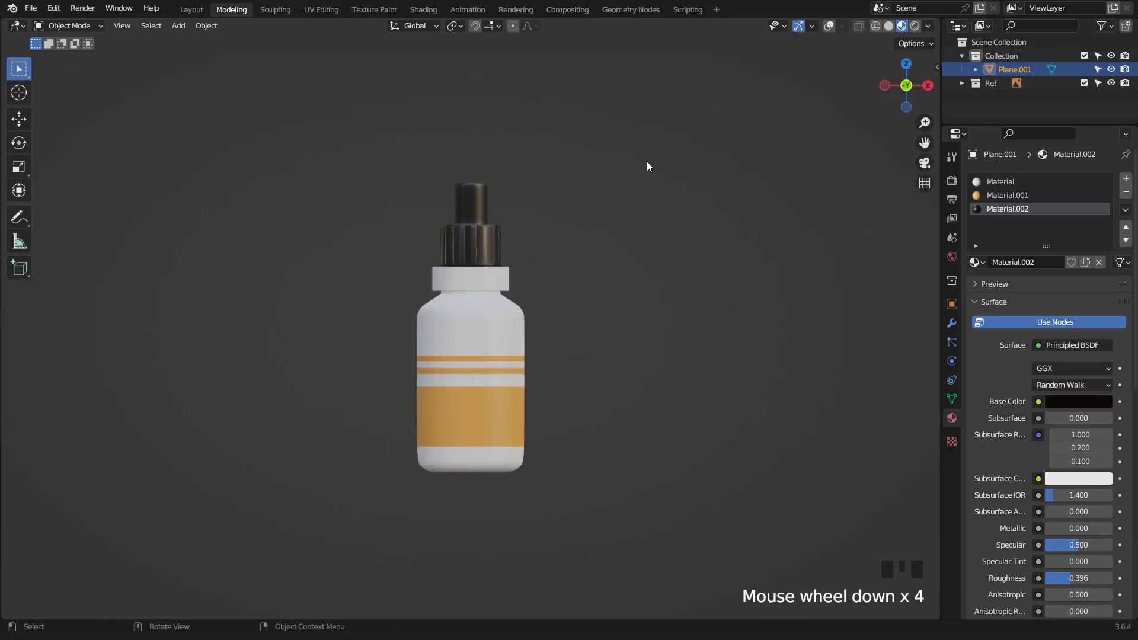